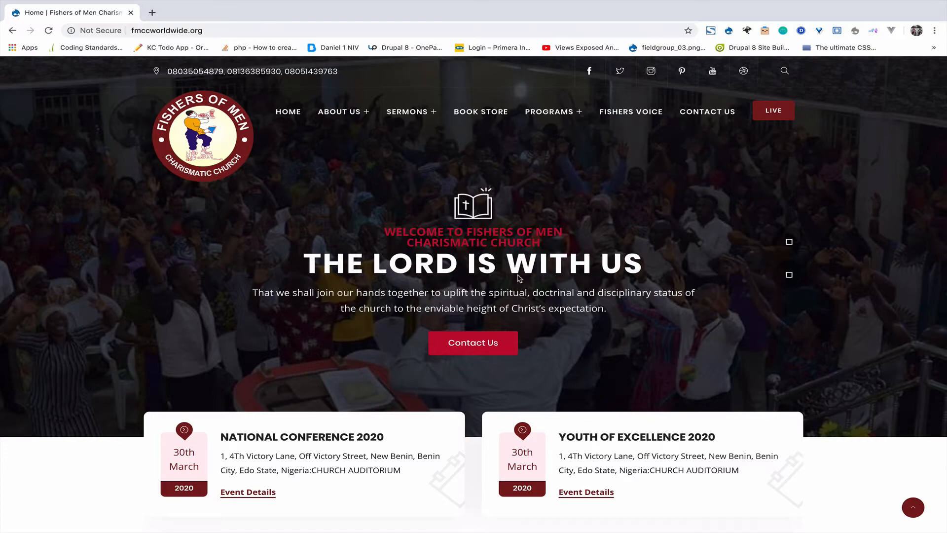
# Step: Scroll through the Fishers of Men church homepage
pyautogui.scroll(-10, 447, 291)
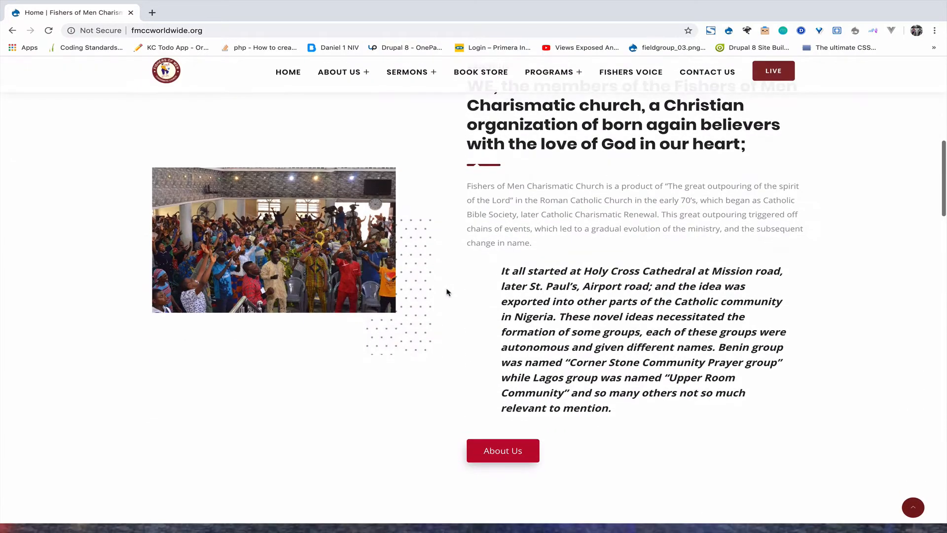
pyautogui.scroll(-10, 447, 291)
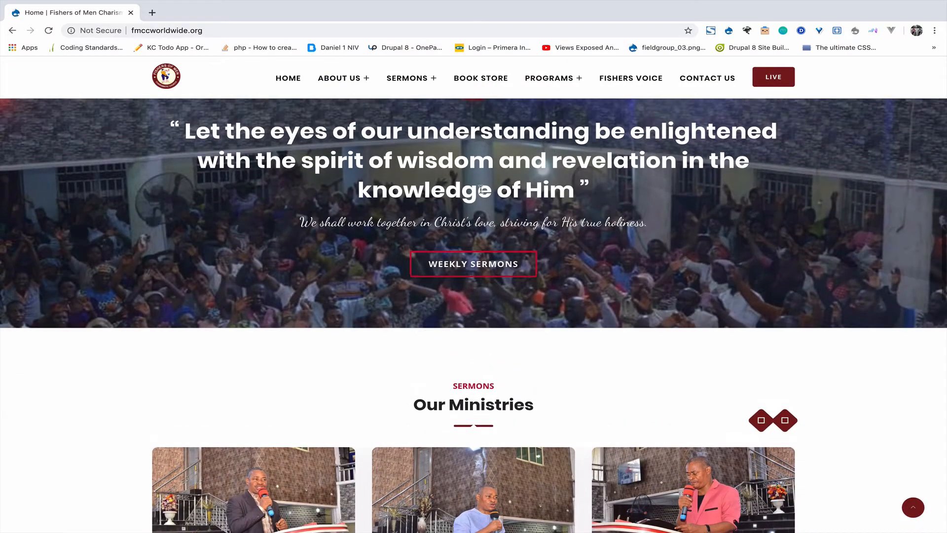
pyautogui.scroll(-10, 546, 237)
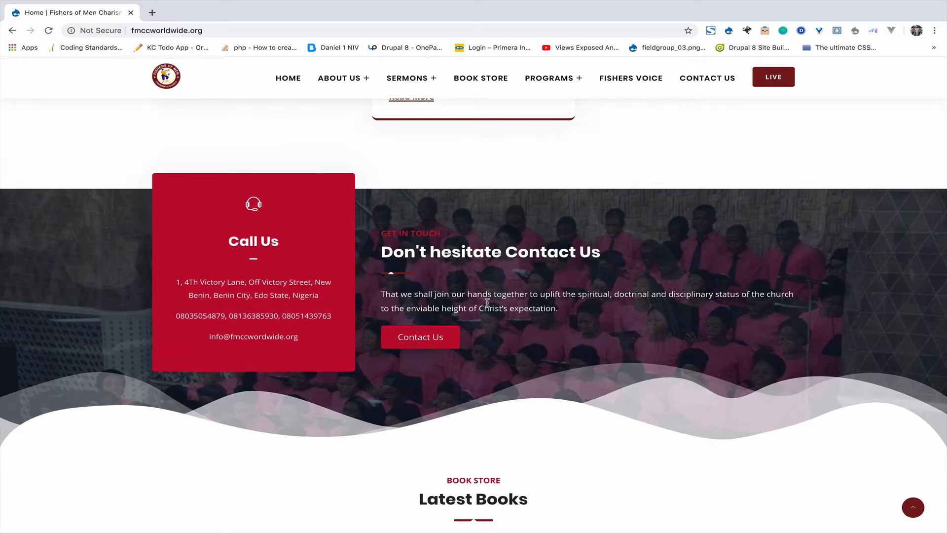
pyautogui.moveTo(275, 296)
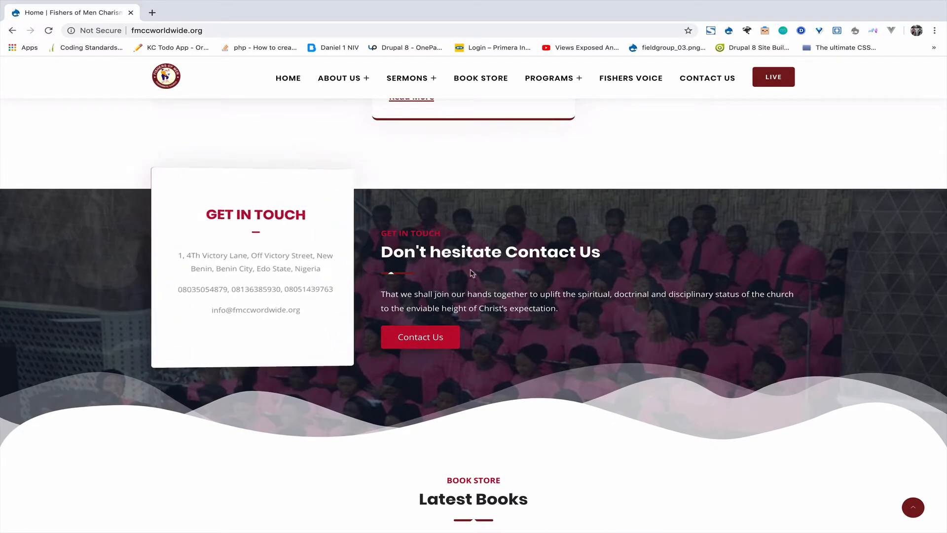
pyautogui.scroll(-7, 478, 329)
pyautogui.scroll(-8, 478, 330)
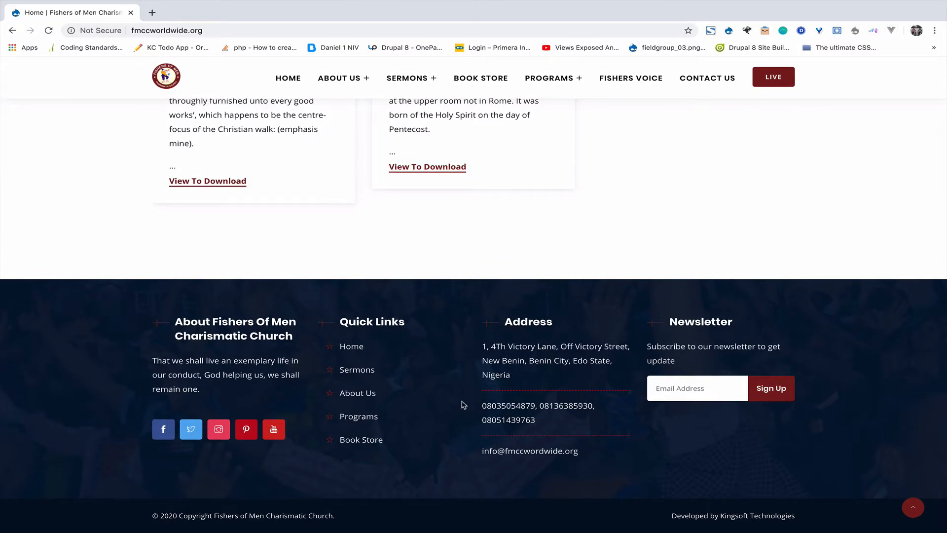
pyautogui.scroll(10, 464, 405)
pyautogui.scroll(-5, 464, 404)
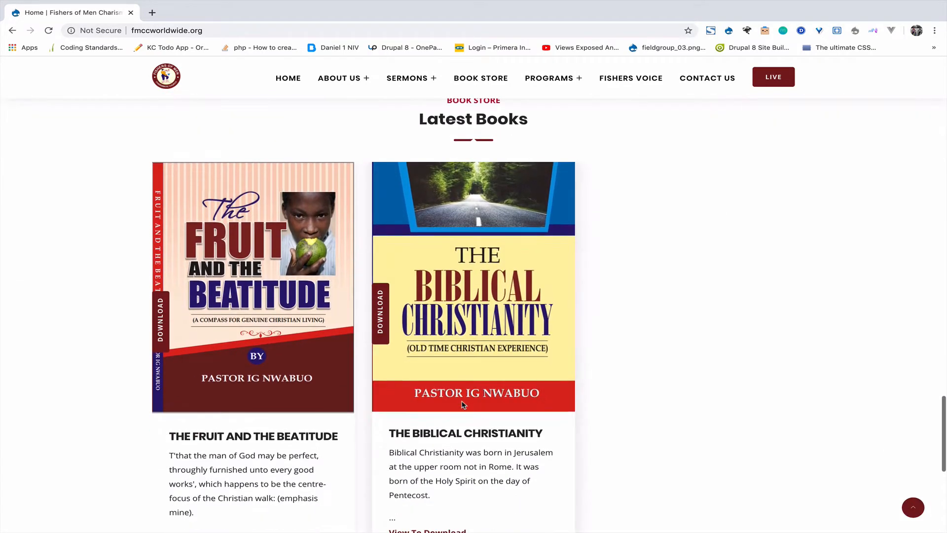
pyautogui.scroll(1, 463, 404)
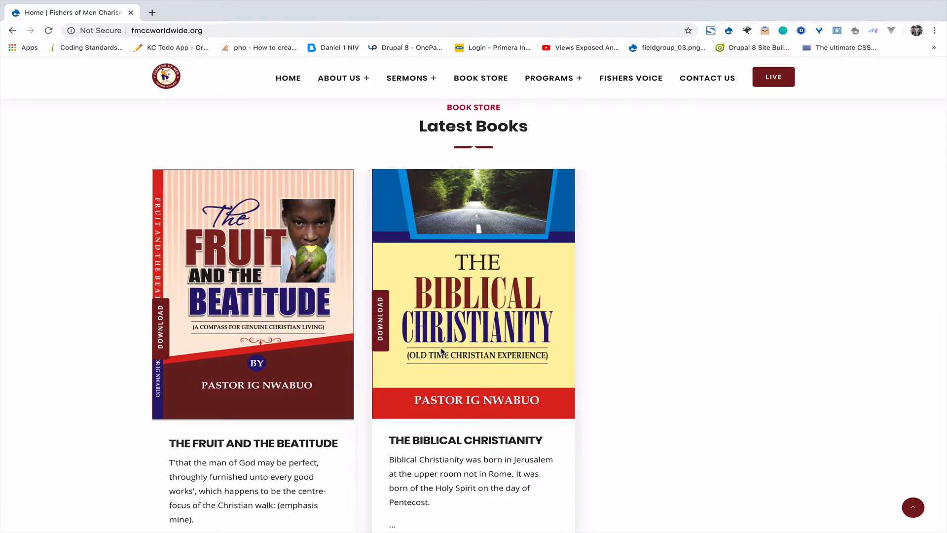
pyautogui.scroll(10, 442, 351)
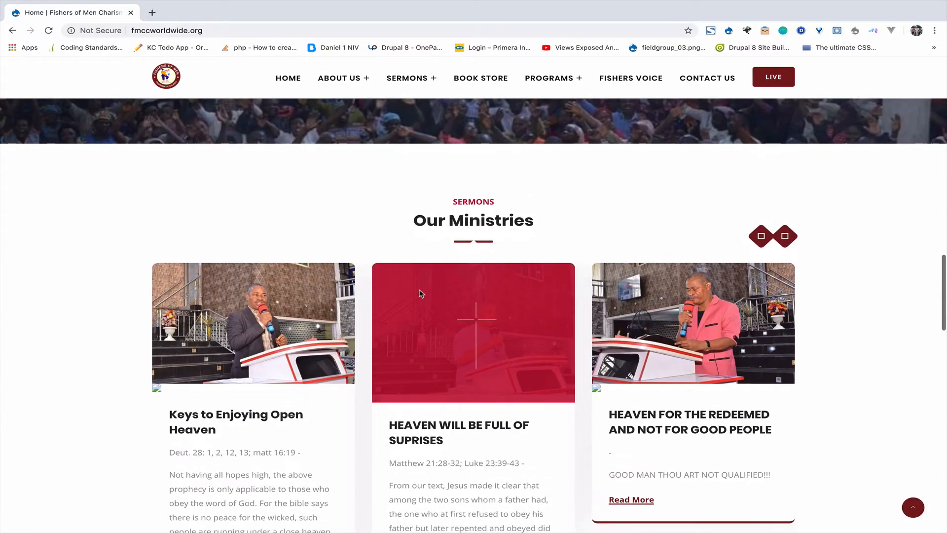
pyautogui.scroll(10, 457, 305)
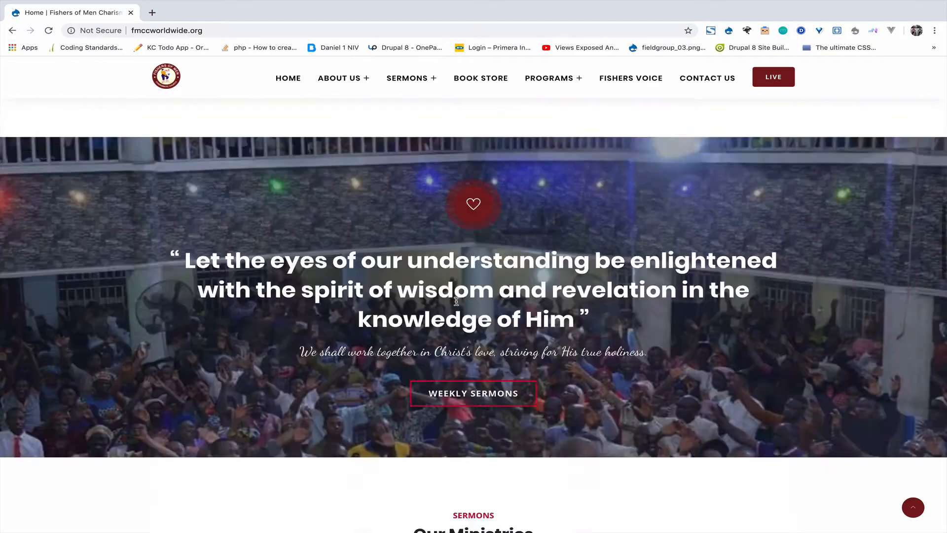
pyautogui.scroll(8, 458, 305)
pyautogui.scroll(-5, 465, 179)
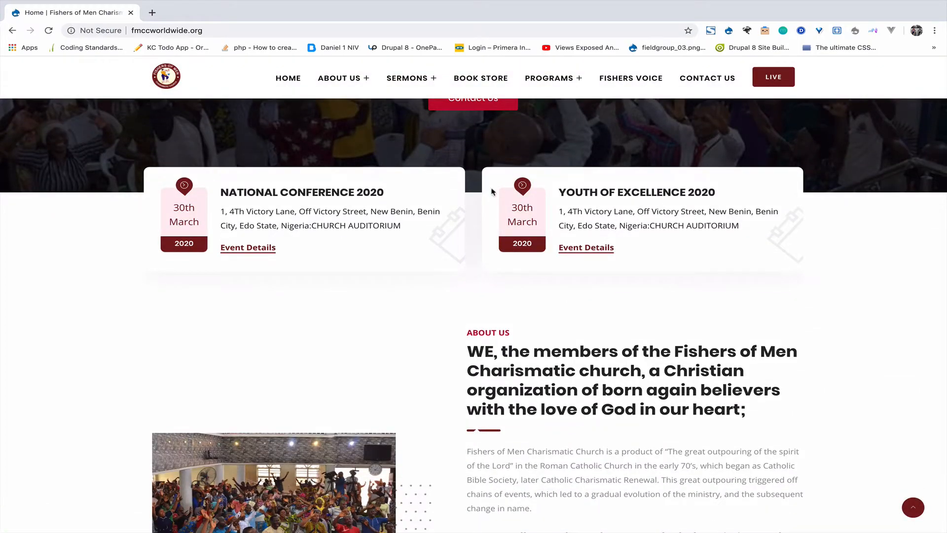
pyautogui.scroll(3, 474, 276)
pyautogui.scroll(2, 476, 280)
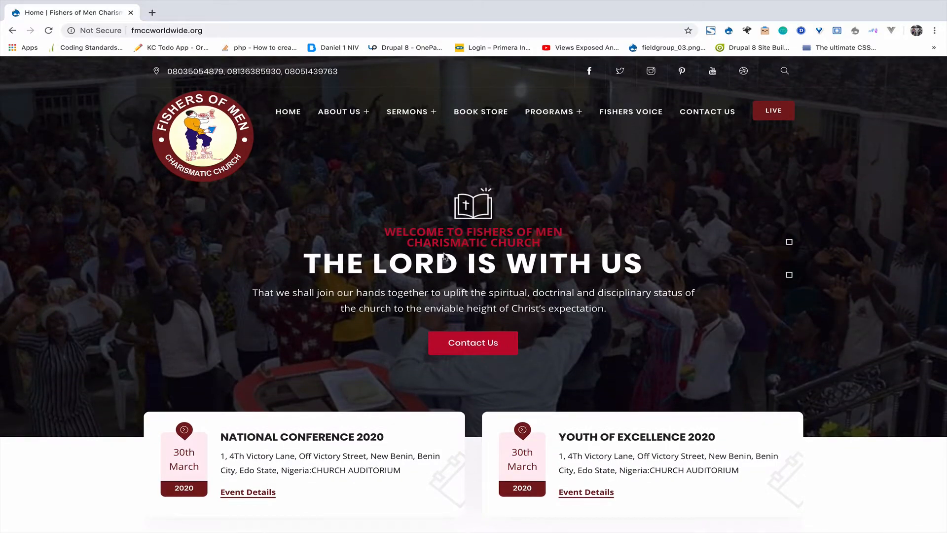
# Step: Load the administrator's account page at /user
pyautogui.click(230, 30)
pyautogui.write('/u')
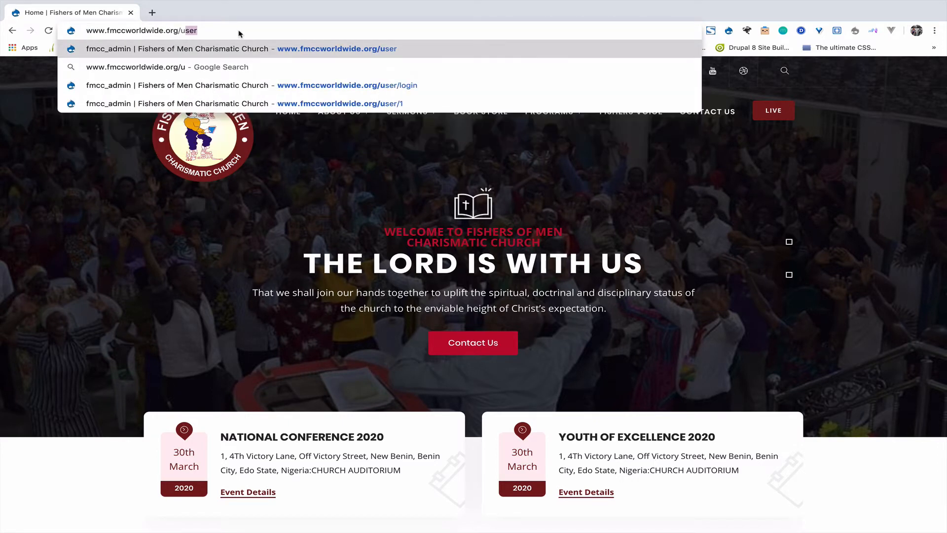
pyautogui.press('Return')
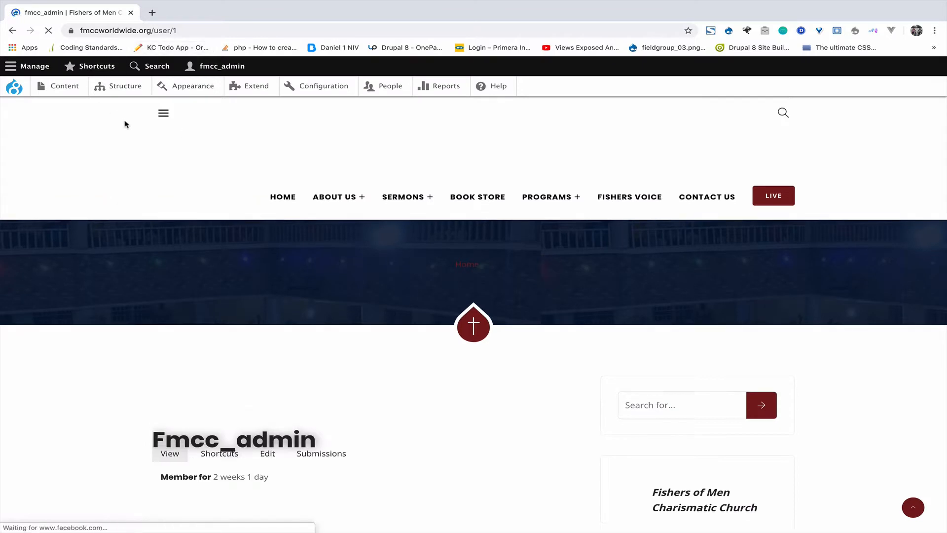
# Step: Return to the church homepage through the site menu's HOME link
pyautogui.moveTo(59, 90)
pyautogui.moveTo(66, 165)
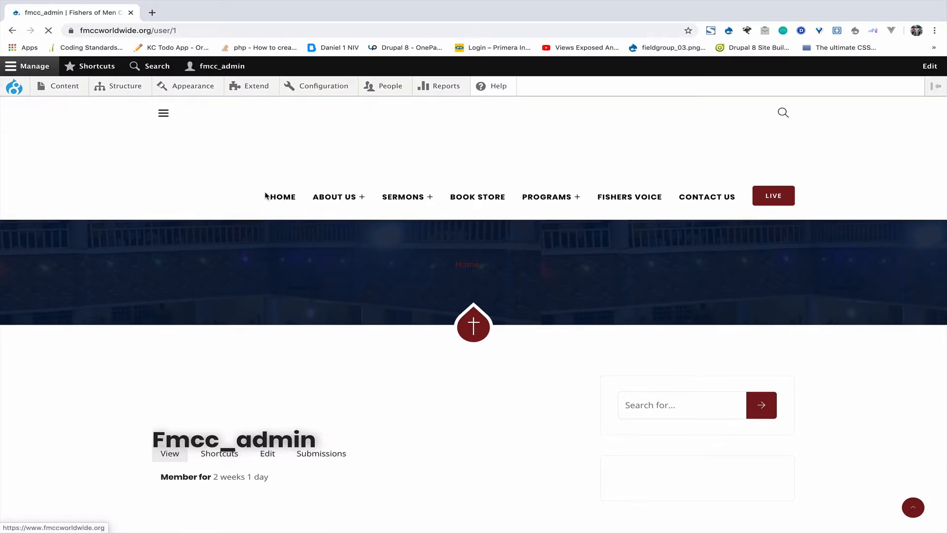
pyautogui.click(284, 197)
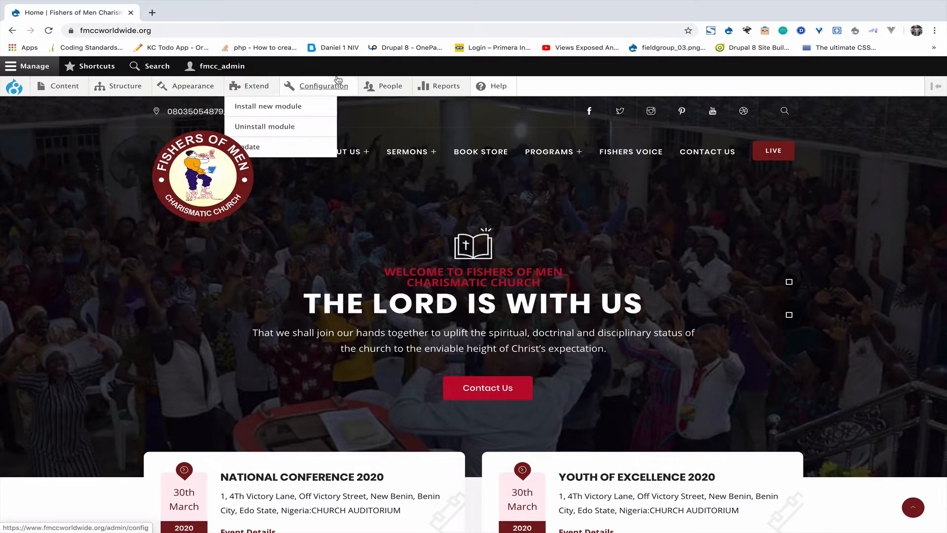
pyautogui.moveTo(386, 93)
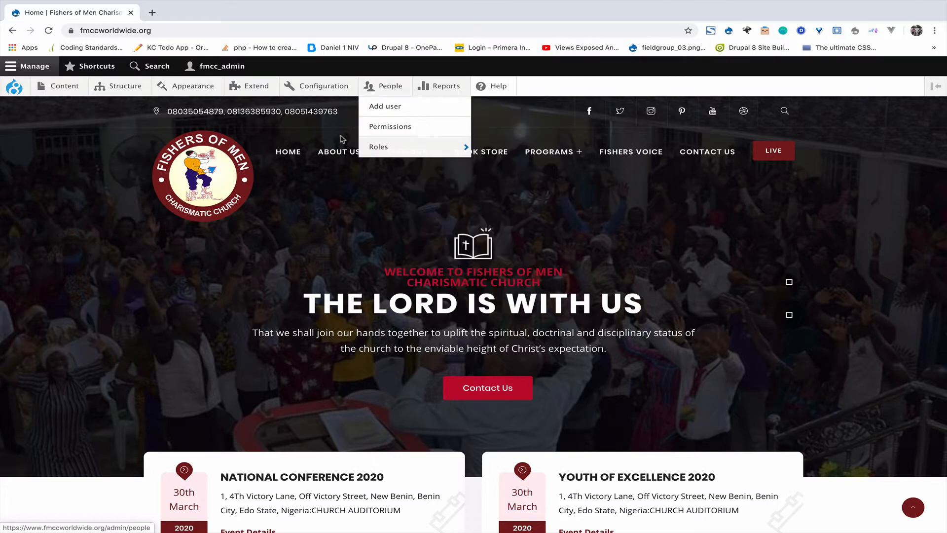
pyautogui.moveTo(64, 90)
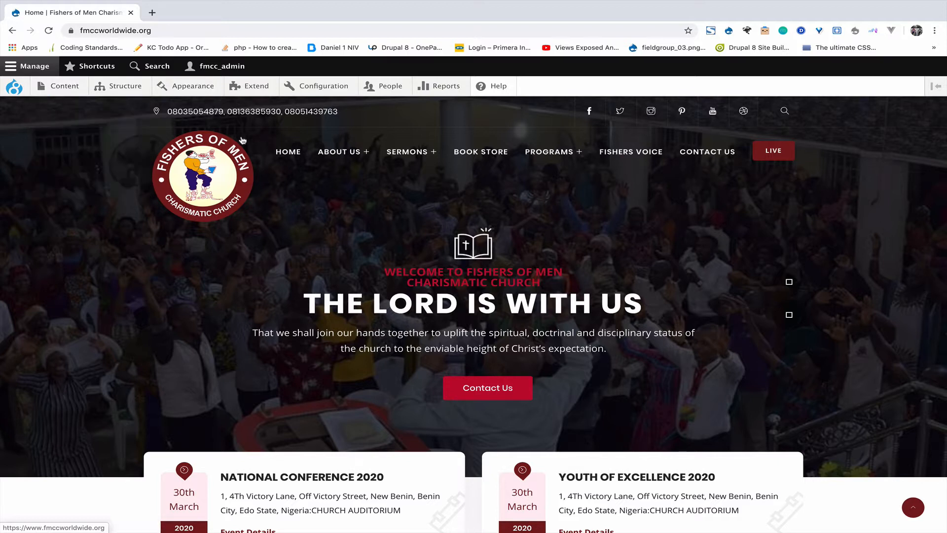
pyautogui.moveTo(349, 157)
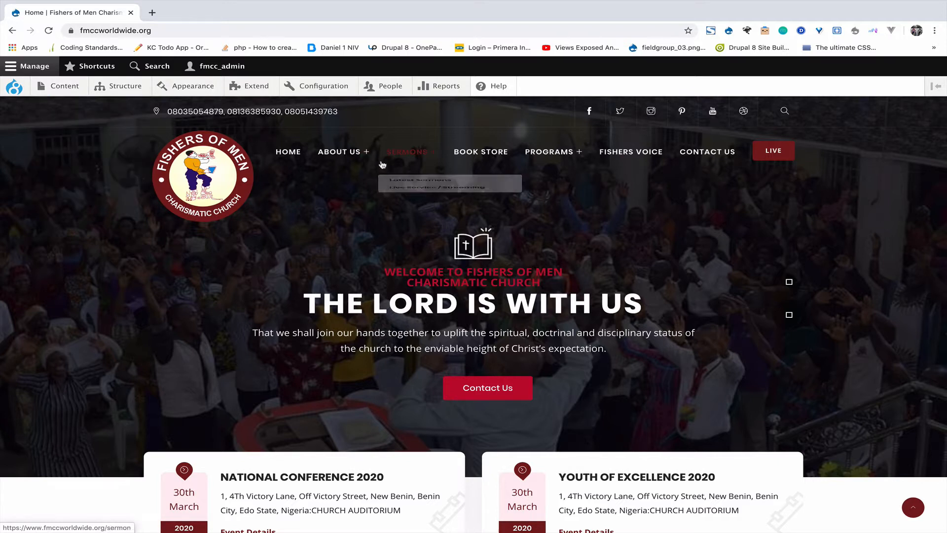
# Step: Open the ABOUT US page and scroll through its history content
pyautogui.click(340, 154)
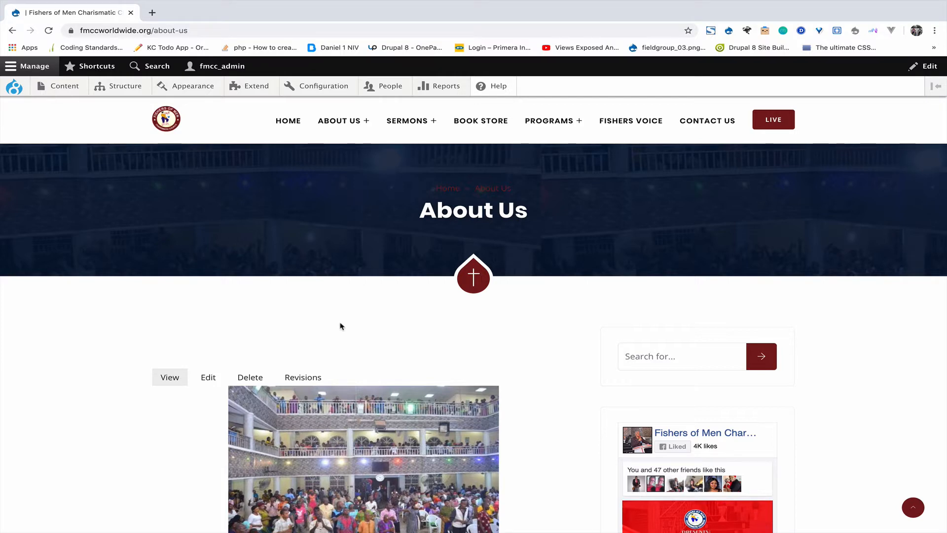
pyautogui.scroll(-5, 340, 323)
pyautogui.scroll(5, 340, 323)
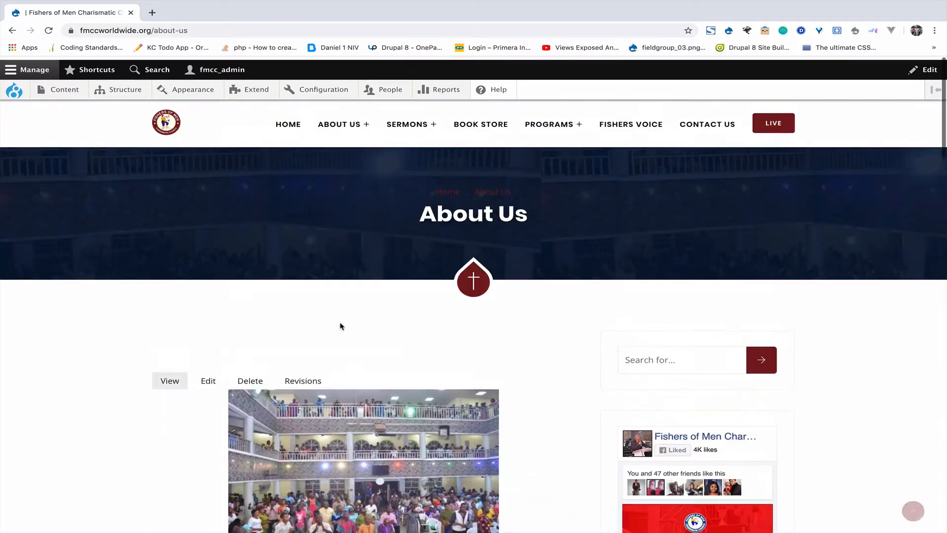
pyautogui.scroll(-6, 446, 282)
pyautogui.scroll(-20, 446, 281)
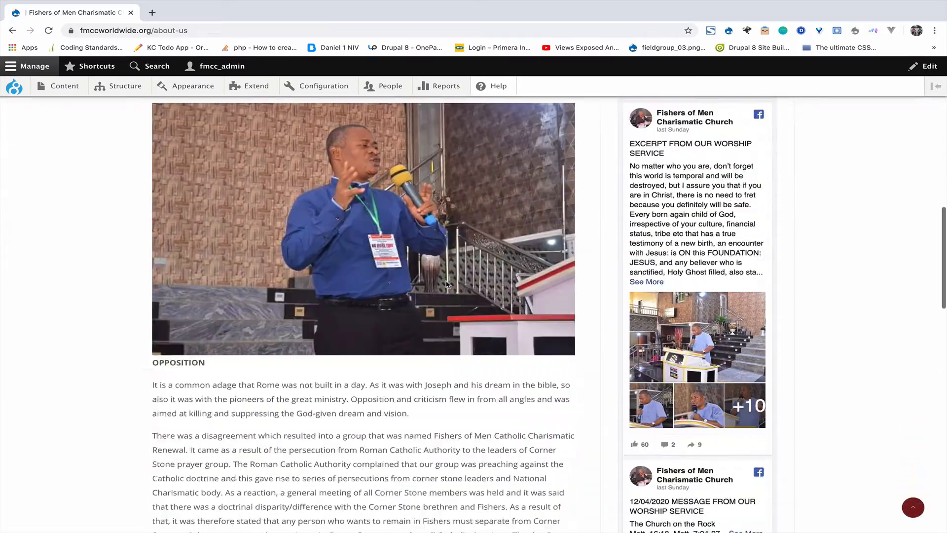
pyautogui.scroll(20, 446, 281)
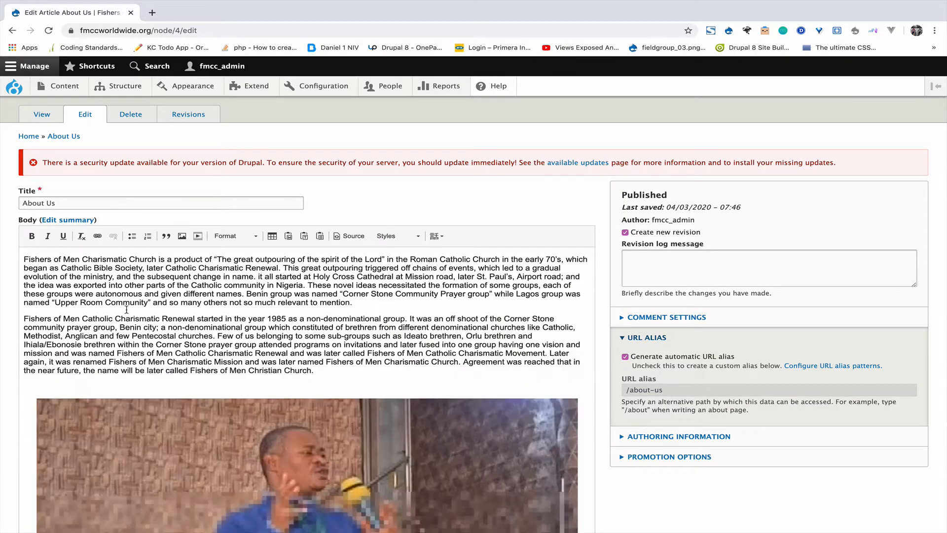
# Step: Type '1.' at the very start of the About Us body text
pyautogui.scroll(-10, 127, 309)
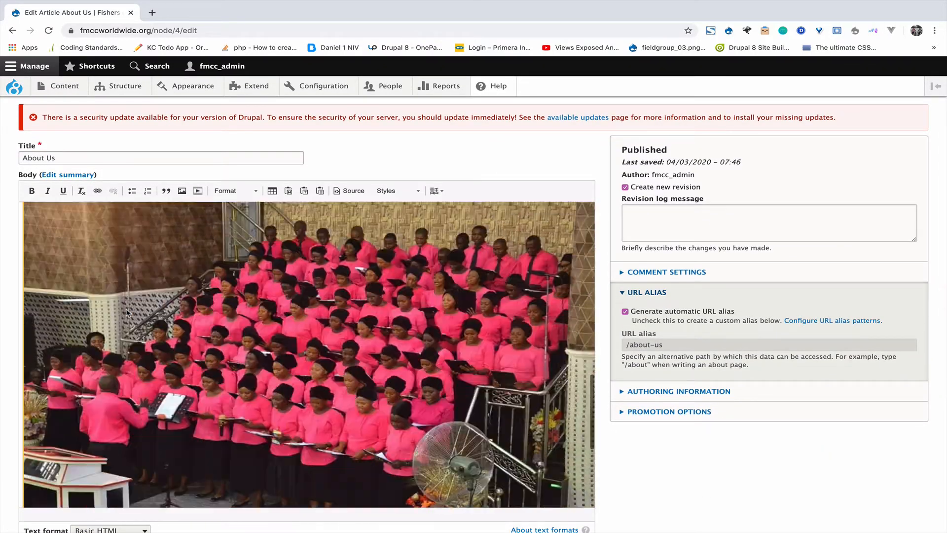
pyautogui.scroll(-4, 126, 312)
pyautogui.scroll(6, 119, 248)
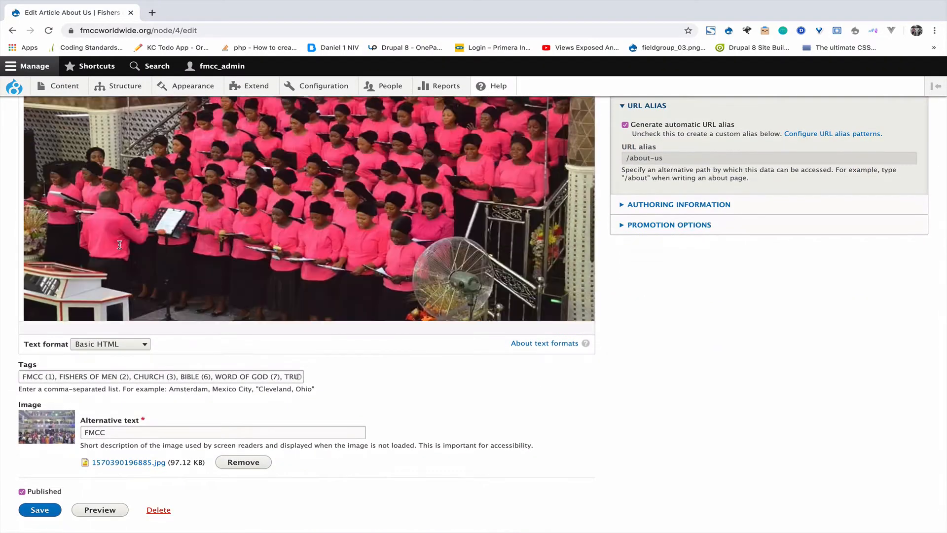
pyautogui.scroll(5, 120, 248)
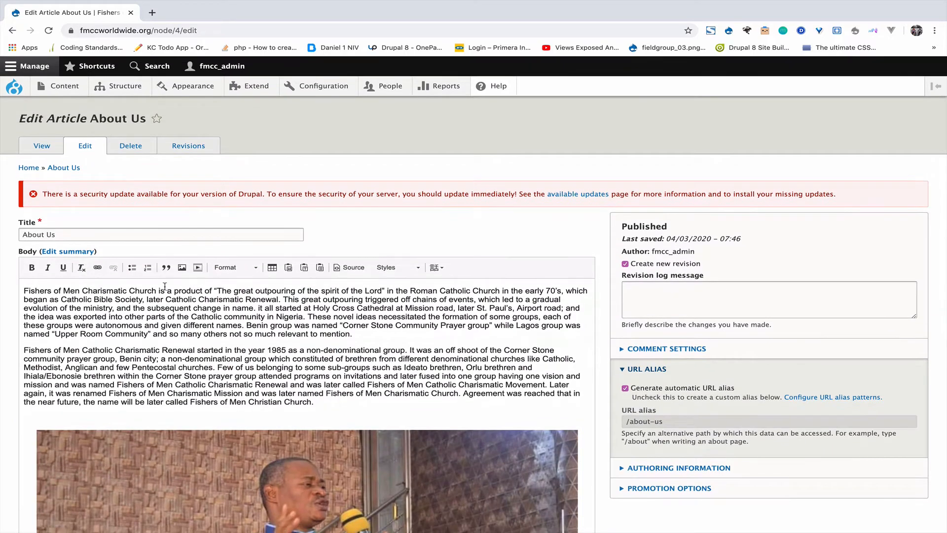
pyautogui.click(25, 290)
pyautogui.write('1')
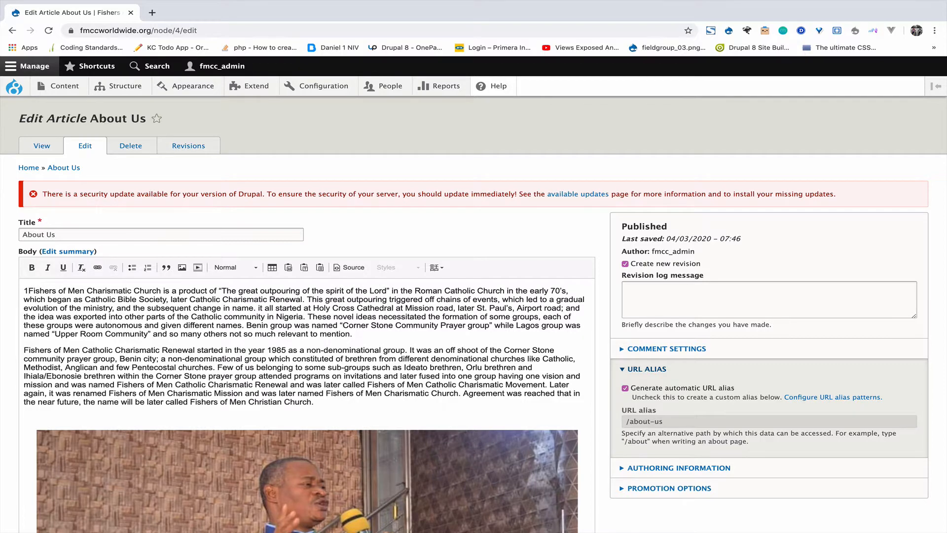
pyautogui.write('.')
pyautogui.scroll(-2, 120, 329)
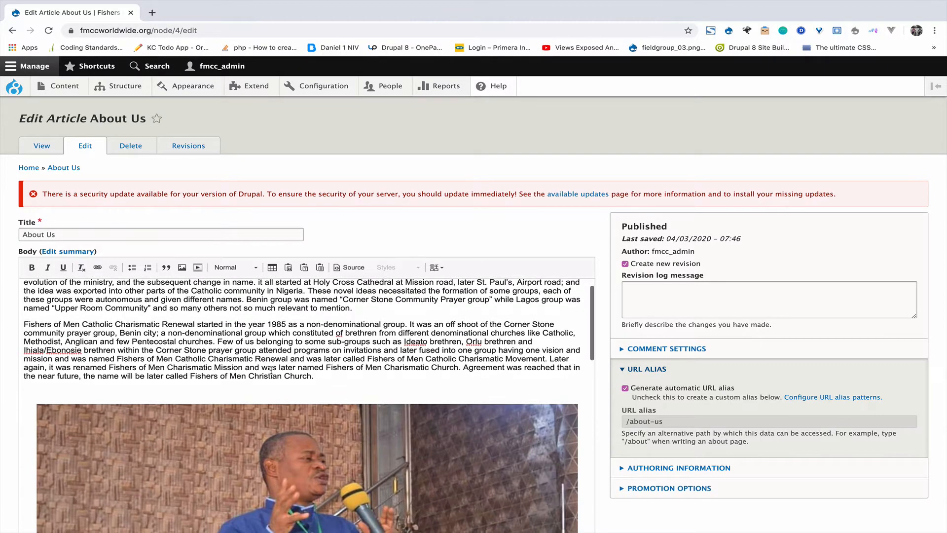
# Step: Insert kingsoft logo new.png into the body, centred, captioned, with alt text 'image'
pyautogui.click(182, 268)
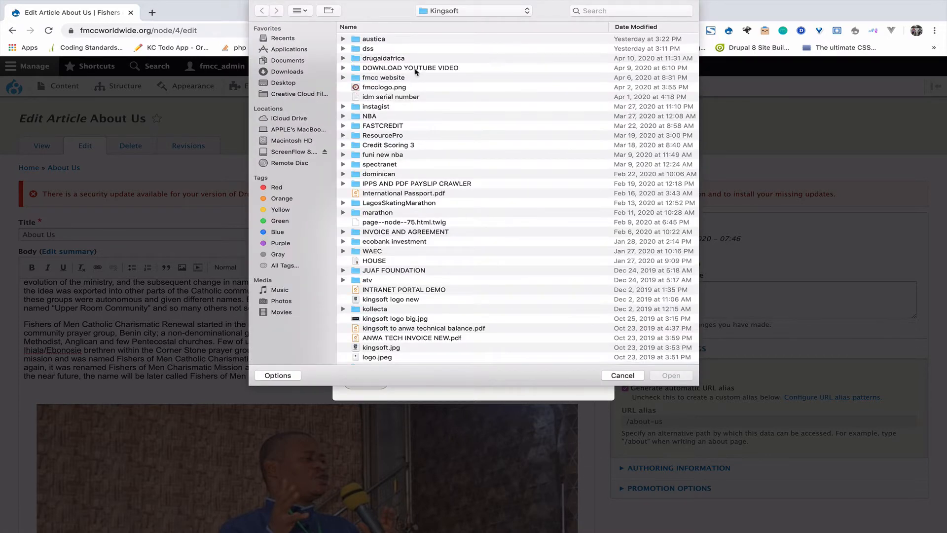
pyautogui.doubleClick(403, 300)
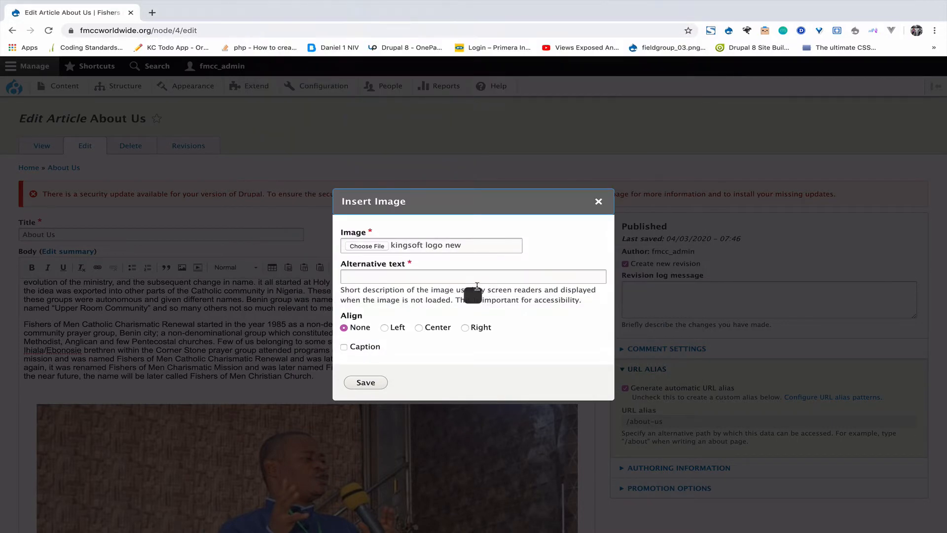
pyautogui.click(418, 328)
pyautogui.click(358, 350)
pyautogui.click(371, 384)
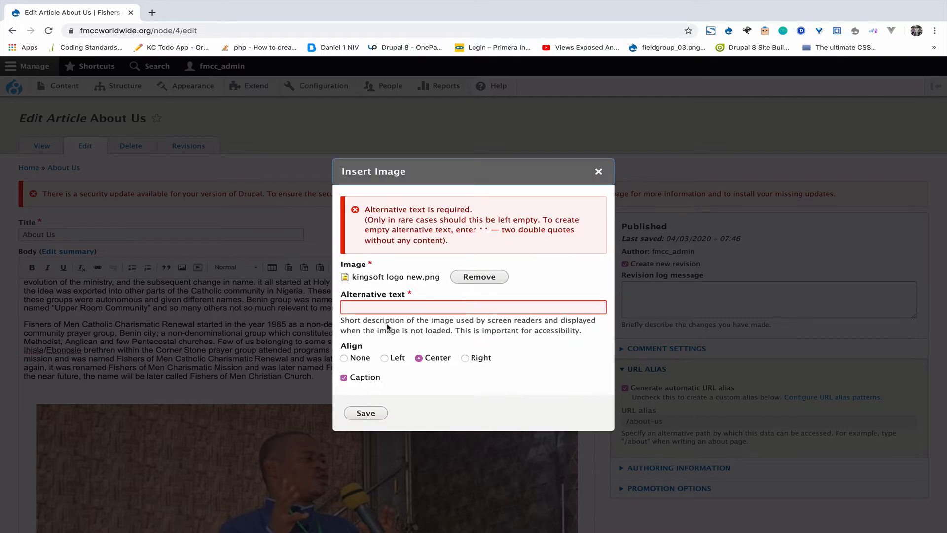
pyautogui.click(367, 307)
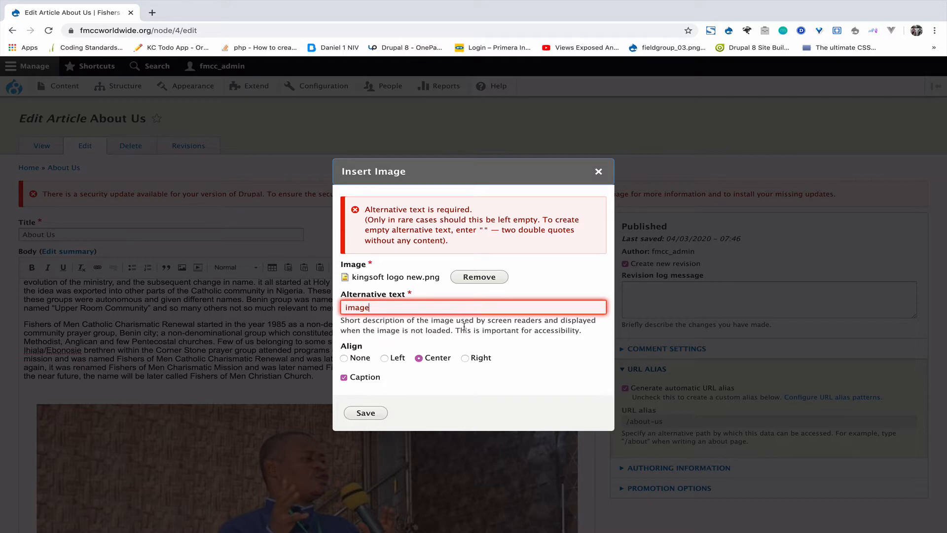
pyautogui.click(365, 413)
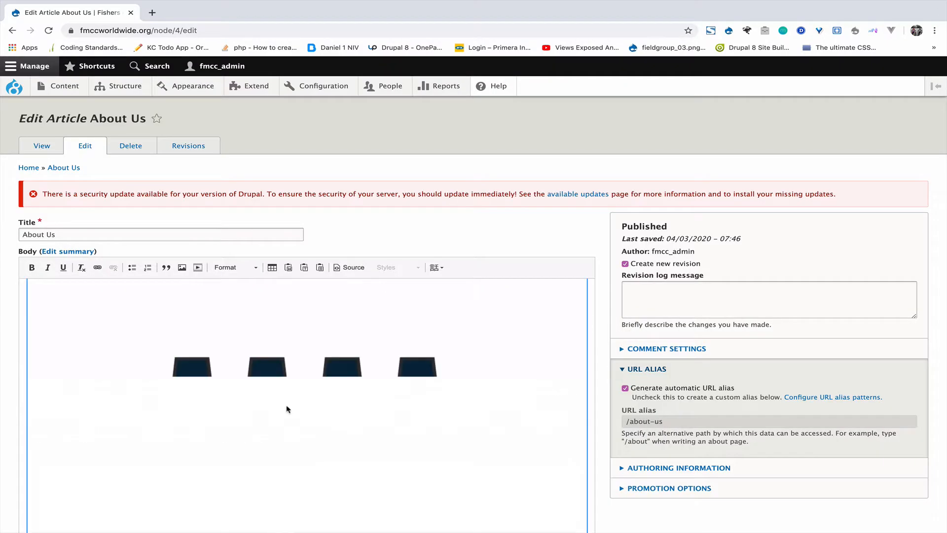
pyautogui.scroll(-5, 289, 416)
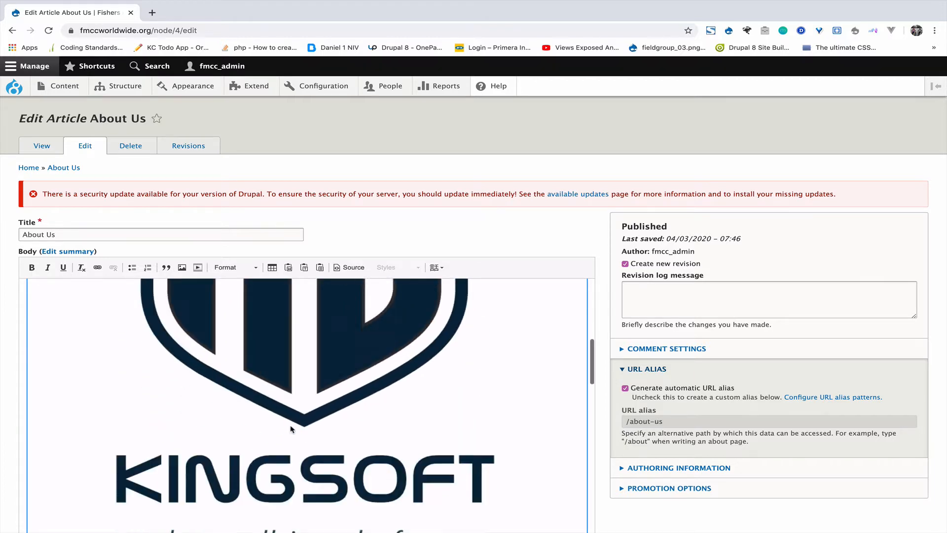
pyautogui.scroll(-3, 291, 429)
pyautogui.scroll(10, 290, 429)
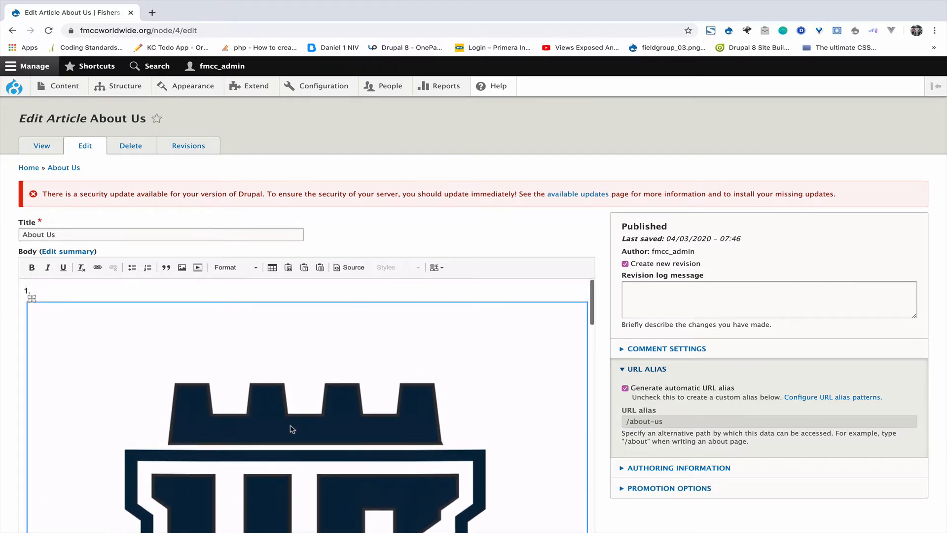
pyautogui.scroll(-5, 291, 429)
pyautogui.scroll(2, 291, 429)
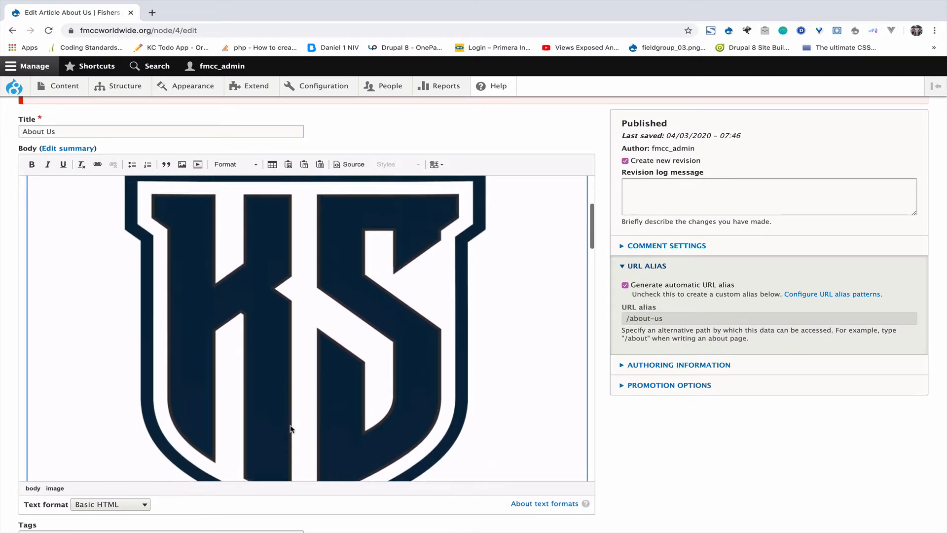
pyautogui.scroll(5, 291, 429)
pyautogui.scroll(-2, 296, 332)
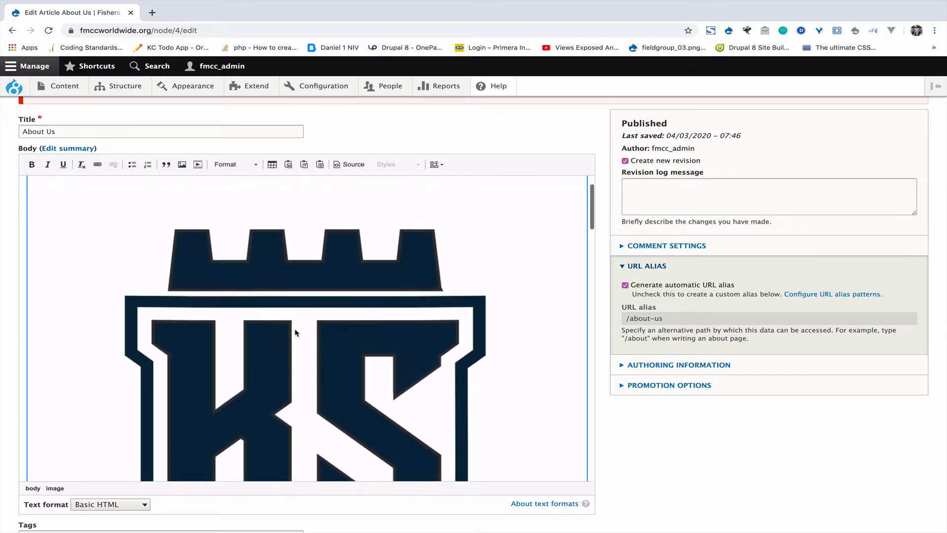
pyautogui.scroll(-5, 501, 125)
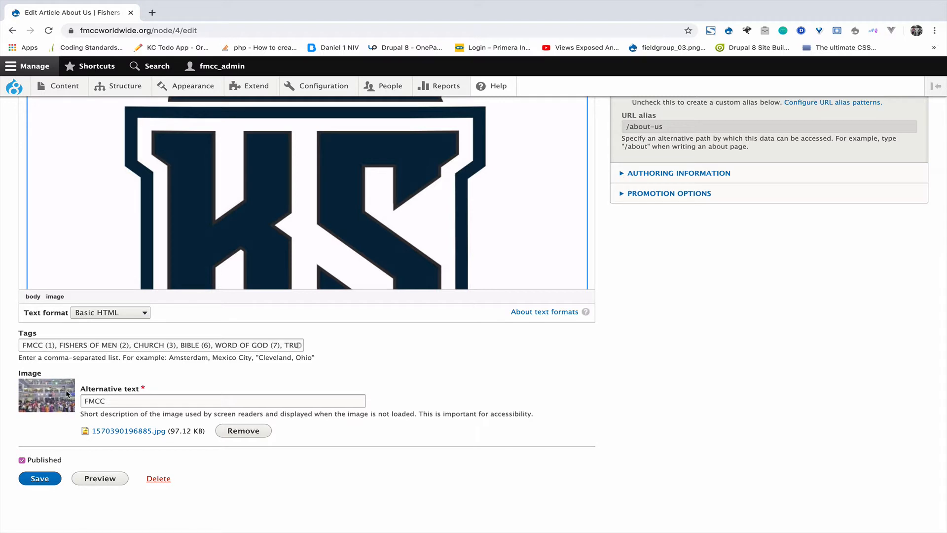
# Step: Replace the main image with fmcclogo.png using alt text FMCC, and save the article
pyautogui.click(244, 437)
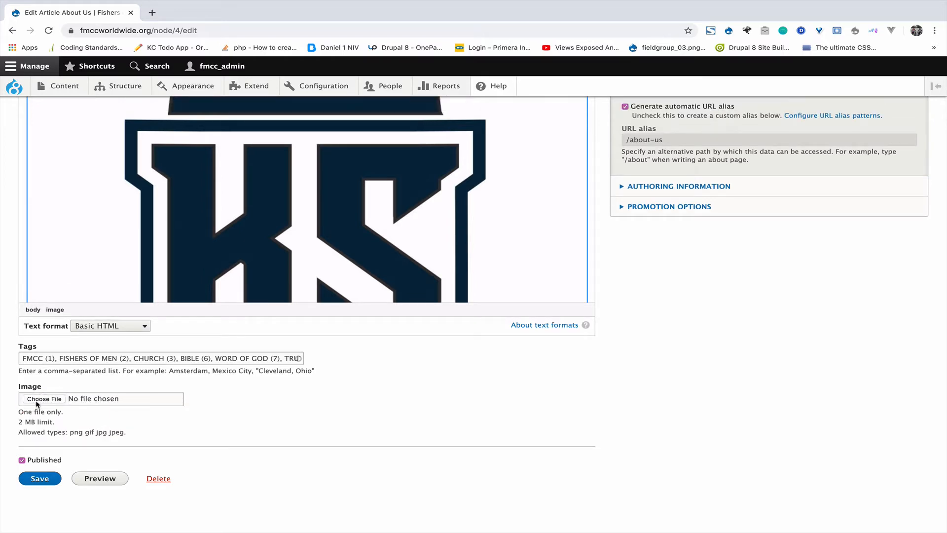
pyautogui.click(45, 400)
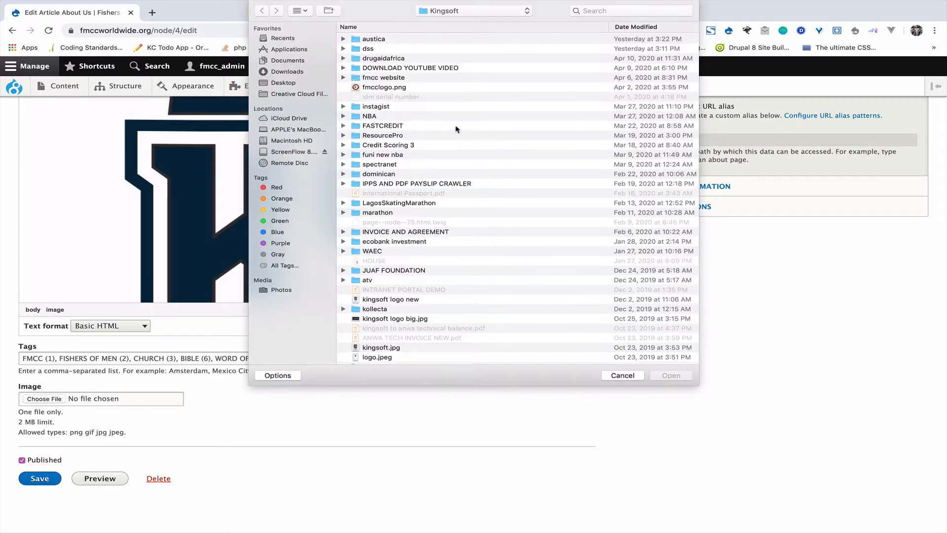
pyautogui.doubleClick(398, 88)
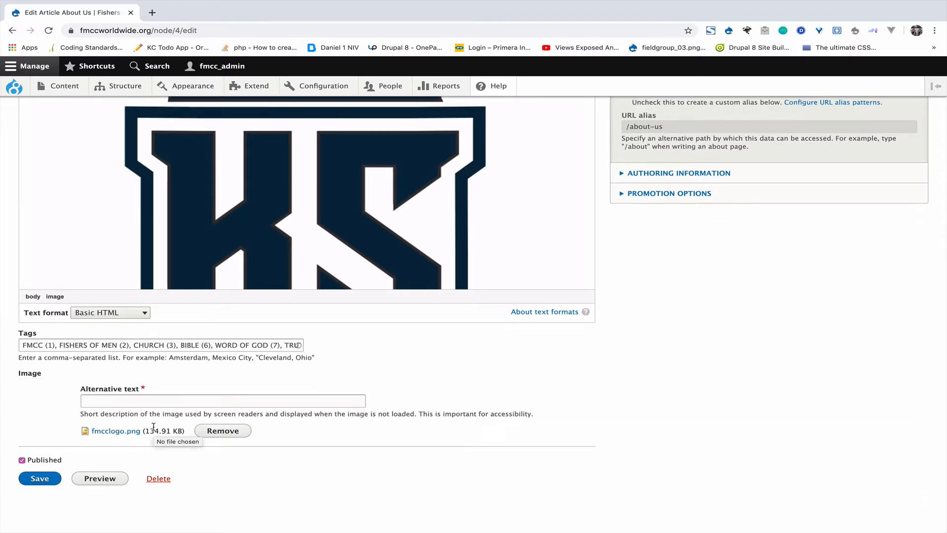
pyautogui.click(141, 399)
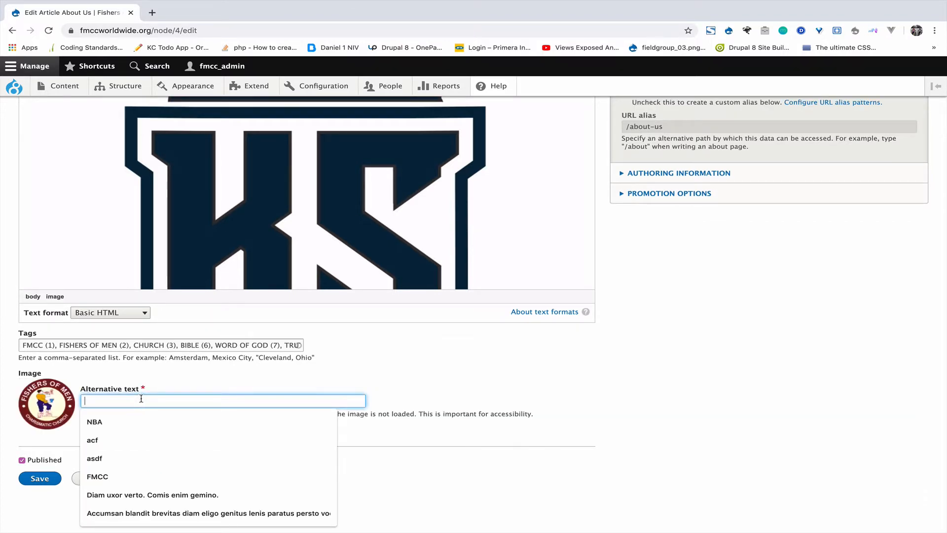
pyautogui.click(101, 476)
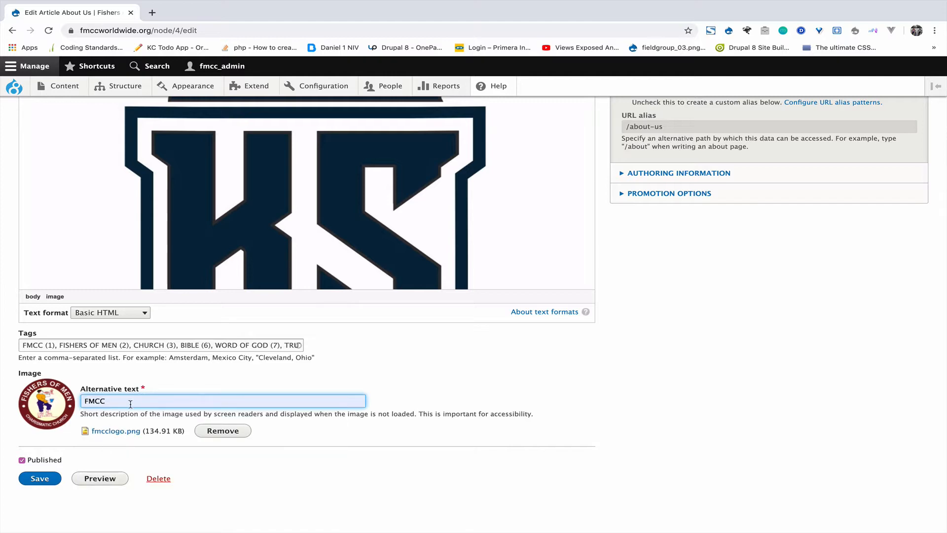
pyautogui.click(28, 478)
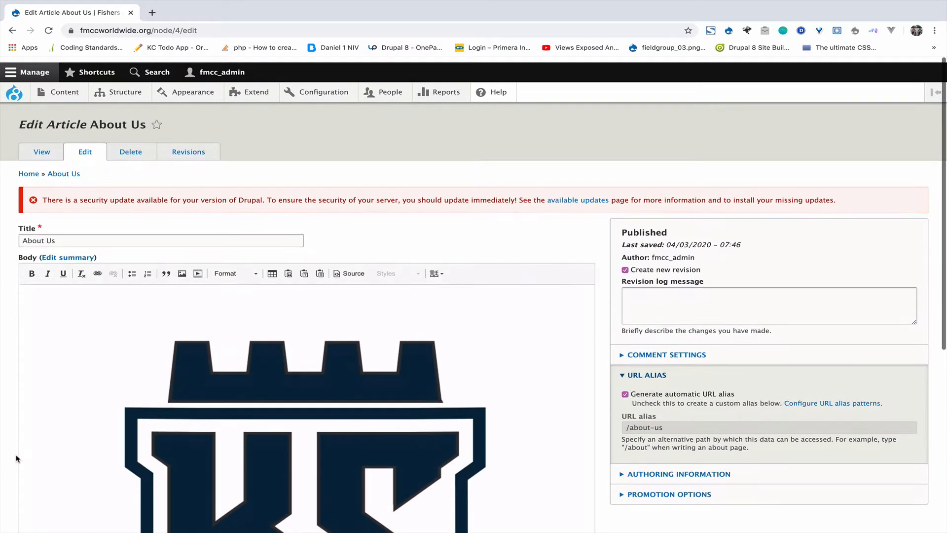
pyautogui.scroll(-6, 2, 425)
# Step: Save the About Us article and check the FMCC and Kingsoft logos on the published page
pyautogui.click(42, 479)
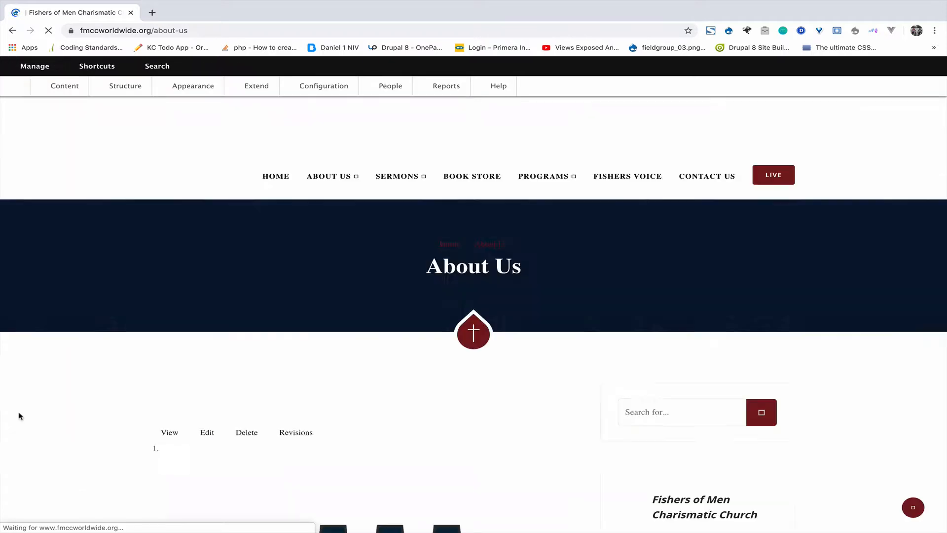
pyautogui.scroll(-6, 163, 319)
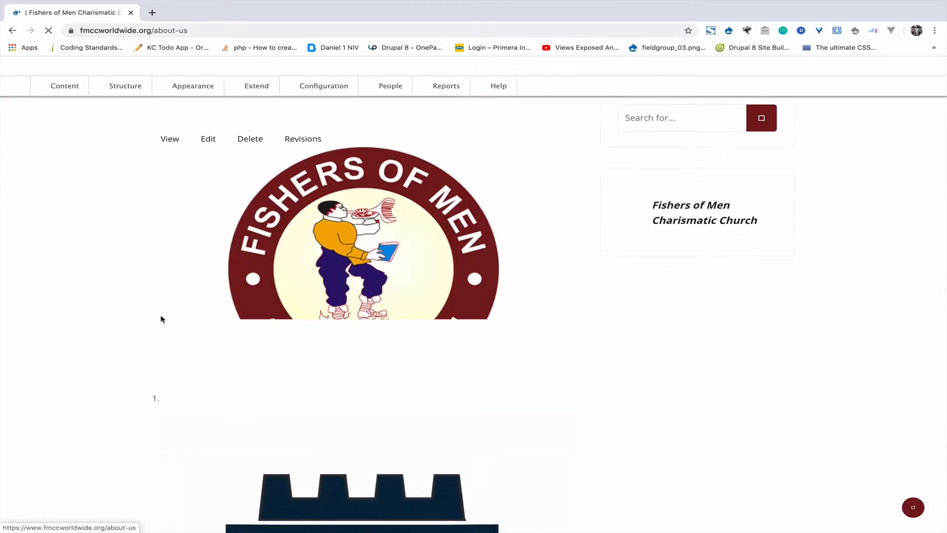
pyautogui.scroll(-12, 362, 243)
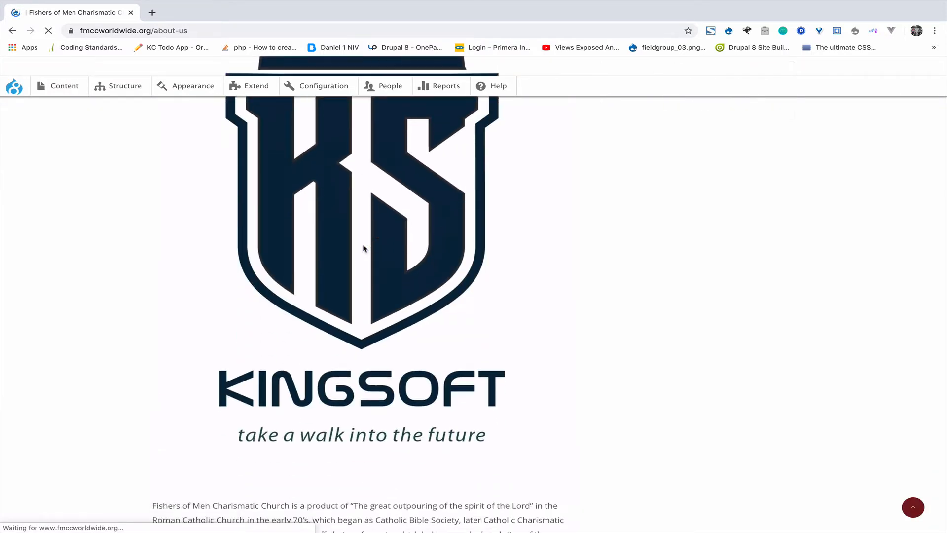
pyautogui.scroll(-20, 357, 205)
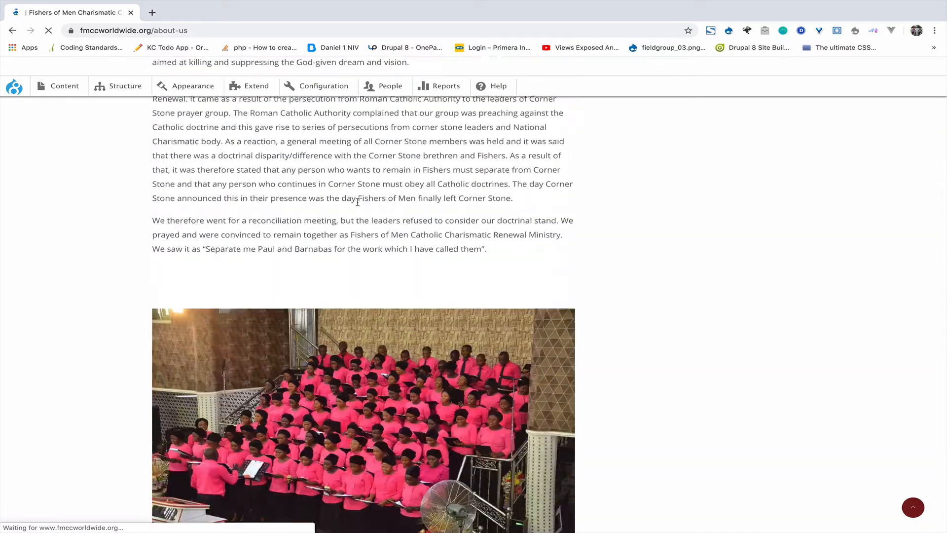
pyautogui.scroll(20, 358, 205)
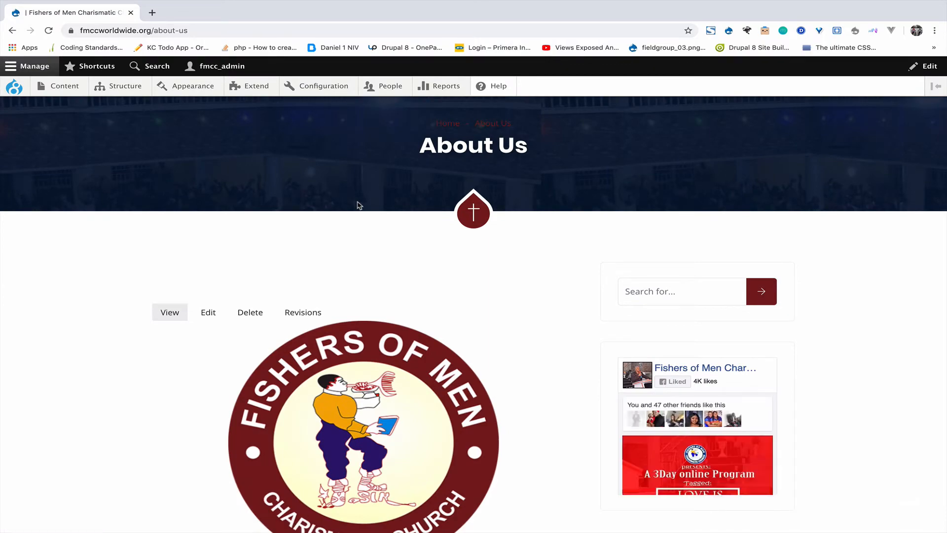
pyautogui.scroll(-15, 358, 205)
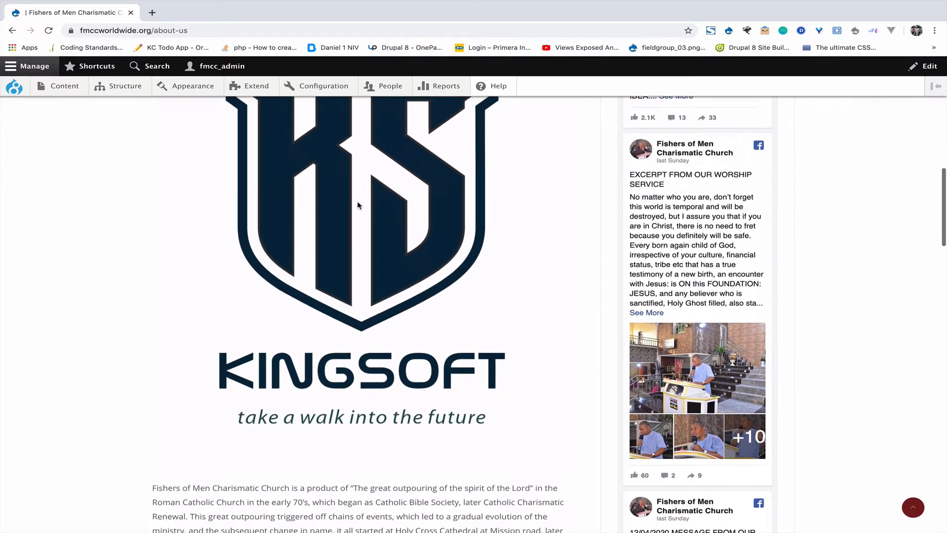
pyautogui.scroll(12, 358, 205)
pyautogui.scroll(5, 357, 205)
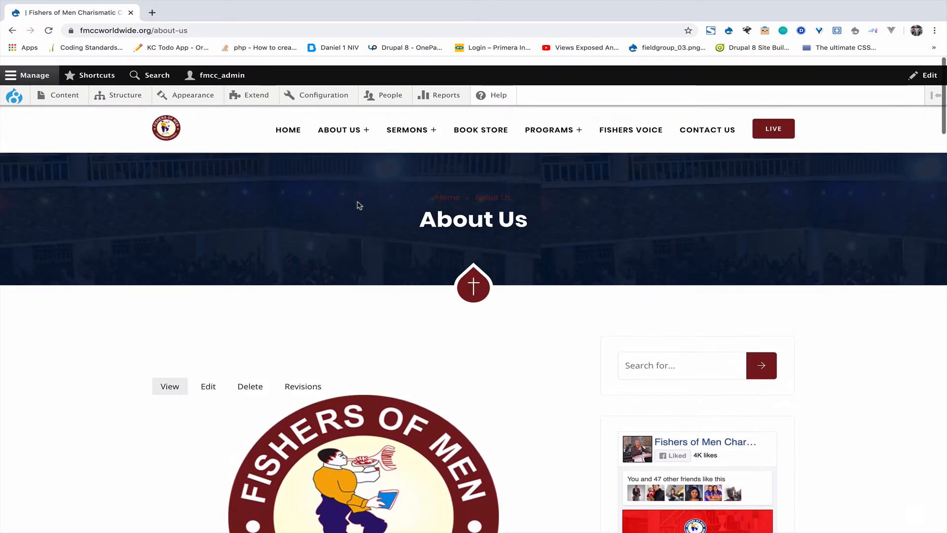
# Step: Go to About The General Overseer via the ABOUT US menu and scroll its biography
pyautogui.moveTo(340, 121)
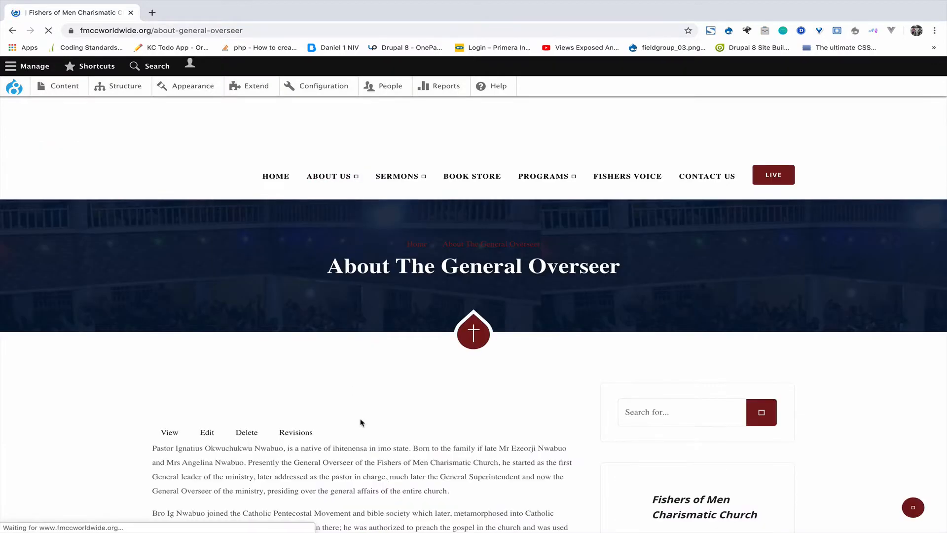
pyautogui.scroll(-10, 397, 377)
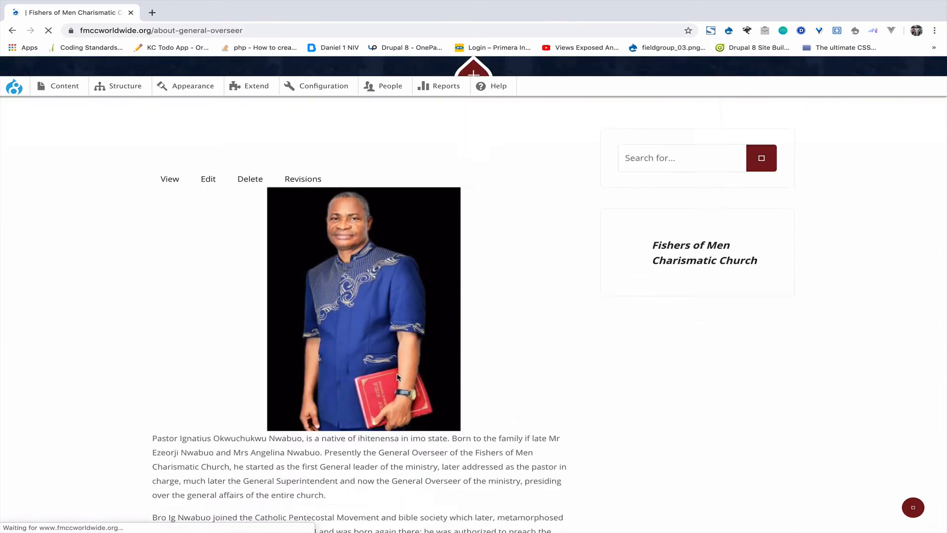
pyautogui.scroll(10, 398, 377)
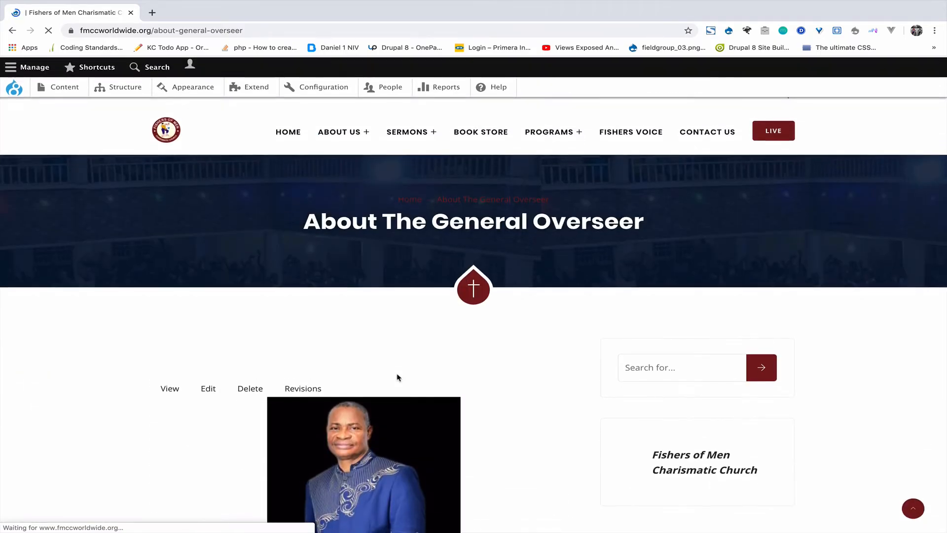
pyautogui.moveTo(407, 128)
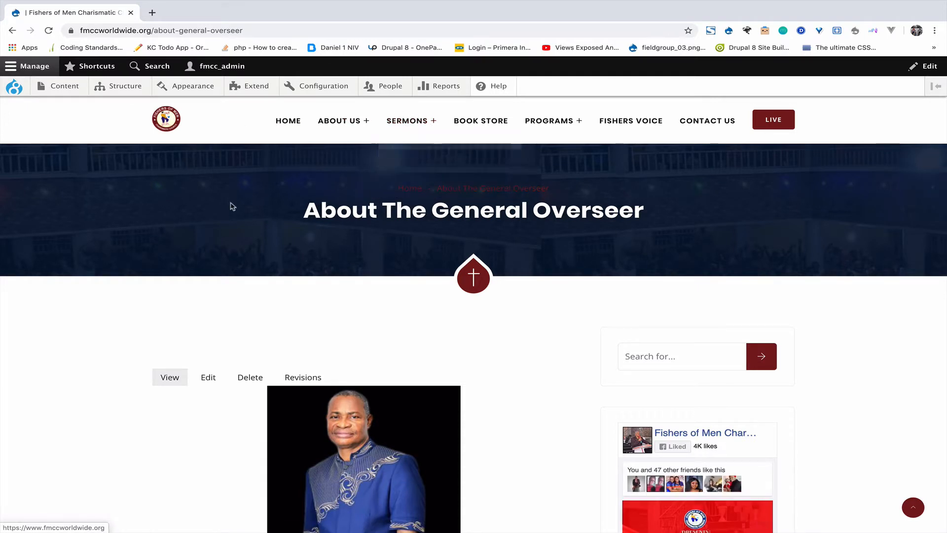
# Step: Filter the admin content list by the Sermon content type
pyautogui.moveTo(56, 92)
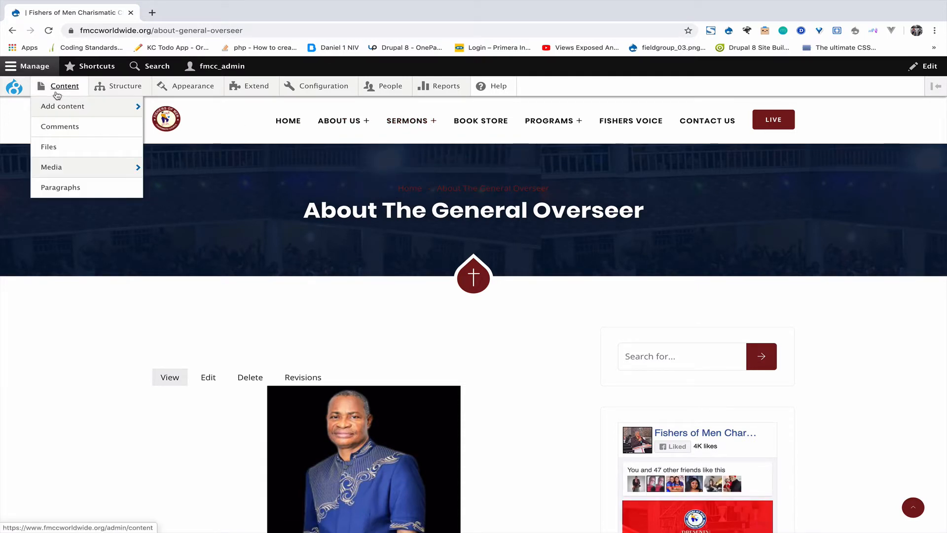
pyautogui.click(65, 87)
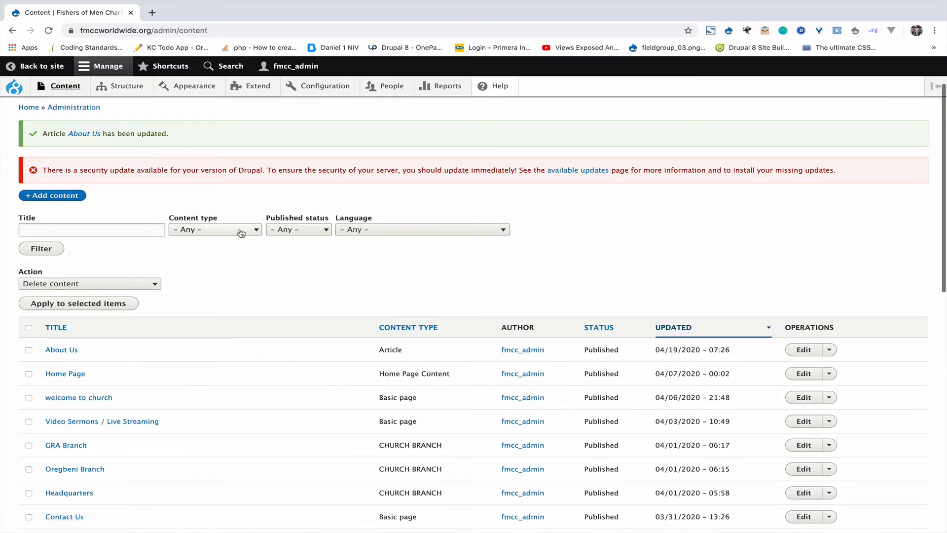
pyautogui.click(241, 233)
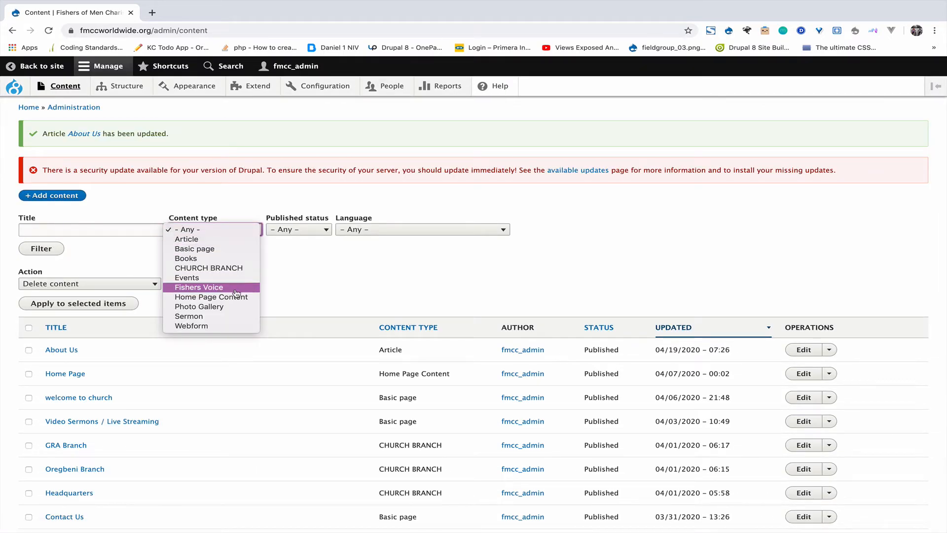
pyautogui.click(231, 318)
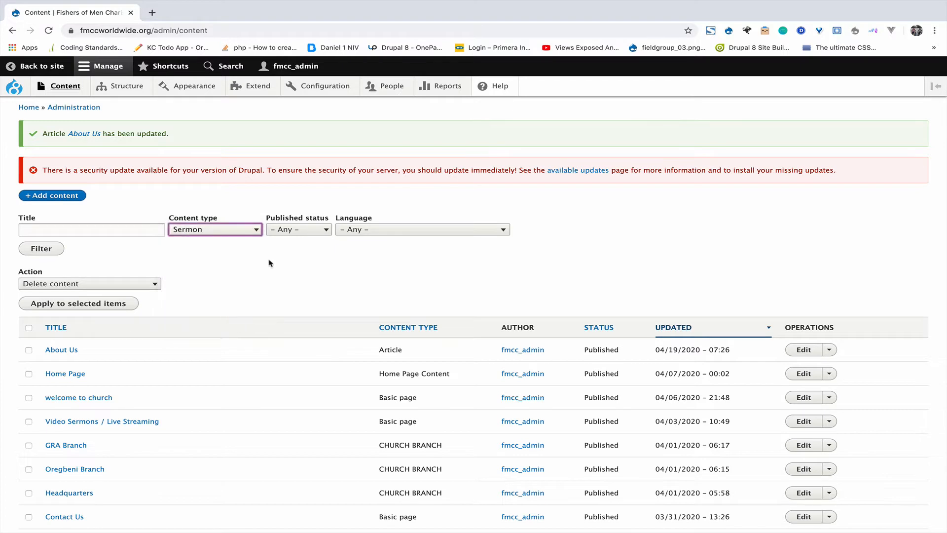
pyautogui.click(41, 250)
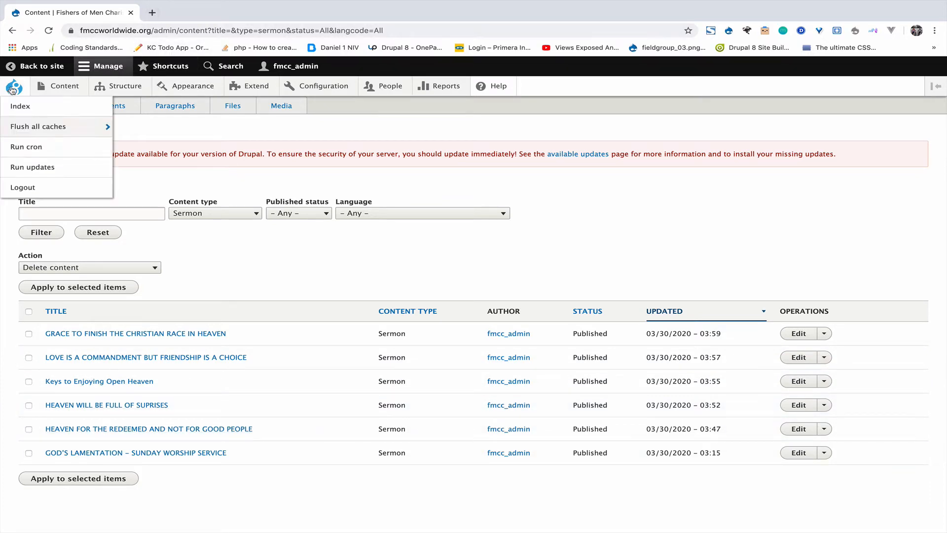
# Step: Open the public site in a new tab next to the admin content list
pyautogui.rightClick(34, 68)
pyautogui.click(66, 74)
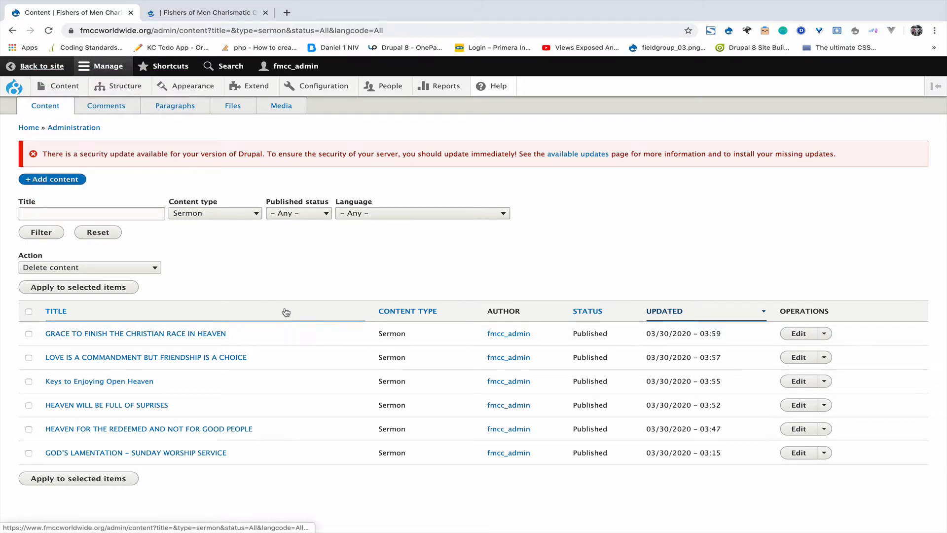
pyautogui.click(222, 12)
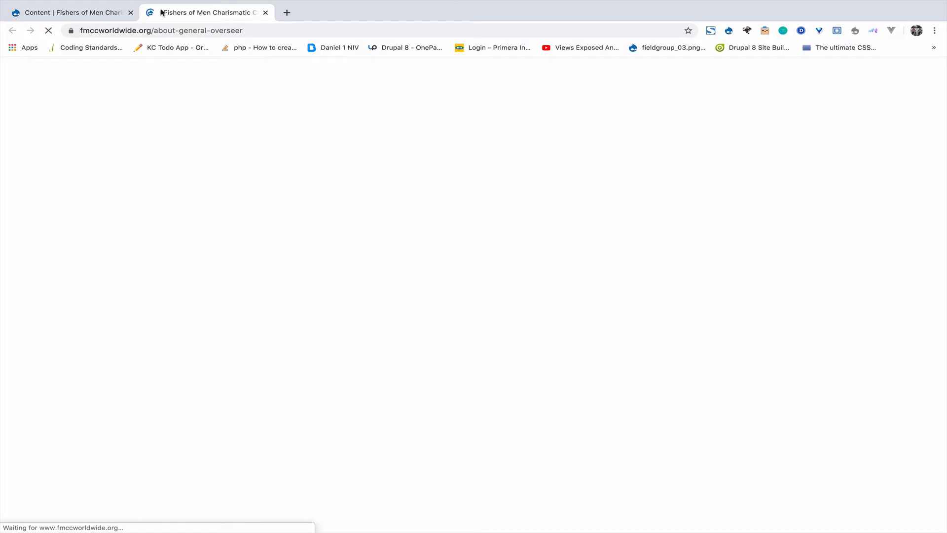
pyautogui.click(119, 12)
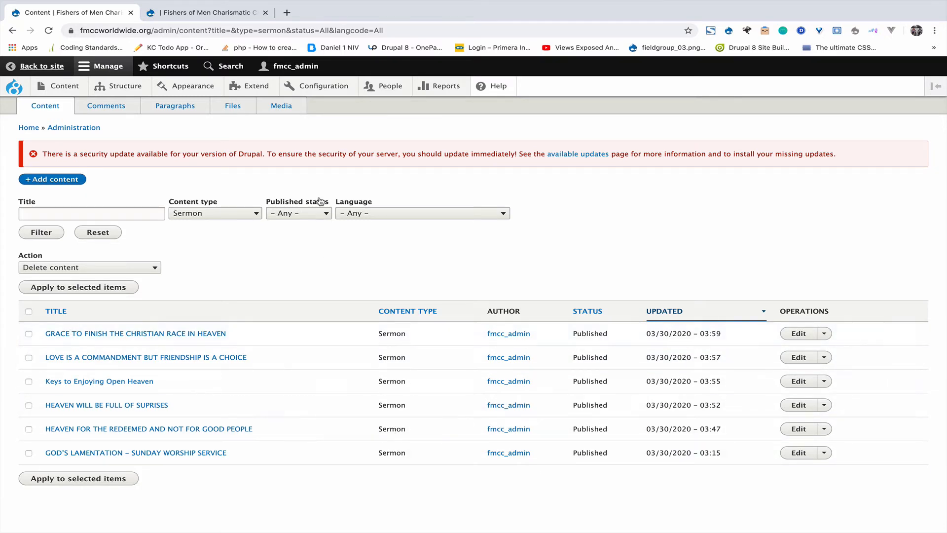
pyautogui.click(215, 3)
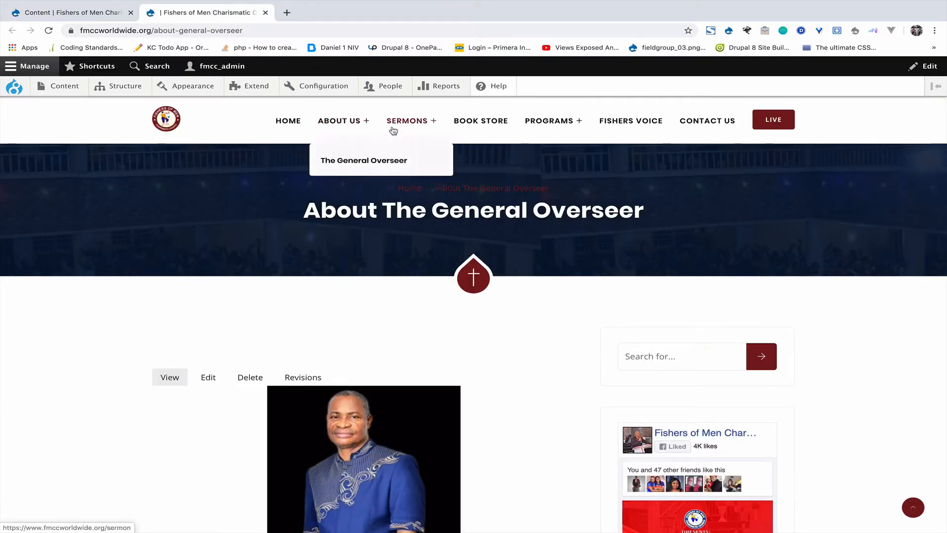
# Step: Browse the public SERMONS listing, then return to the admin Sermon list
pyautogui.click(409, 127)
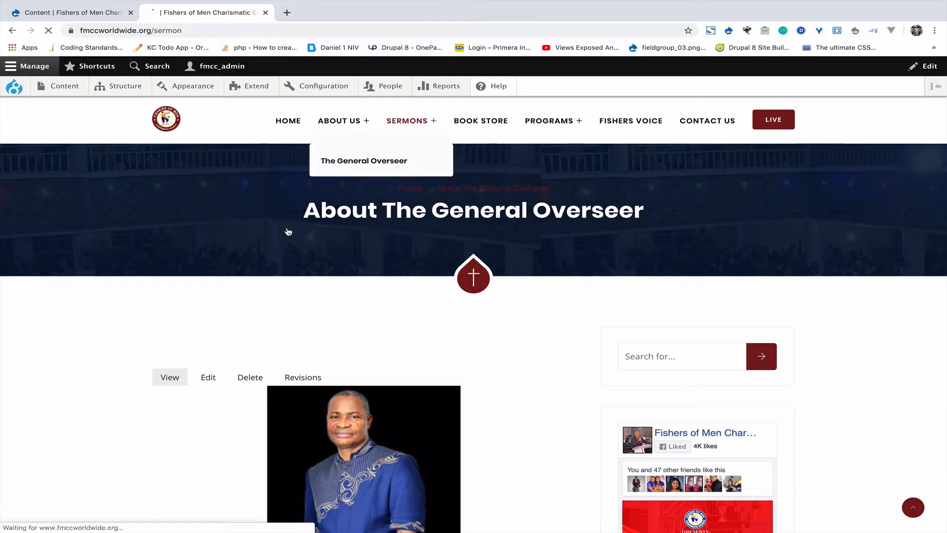
pyautogui.scroll(-5, 289, 232)
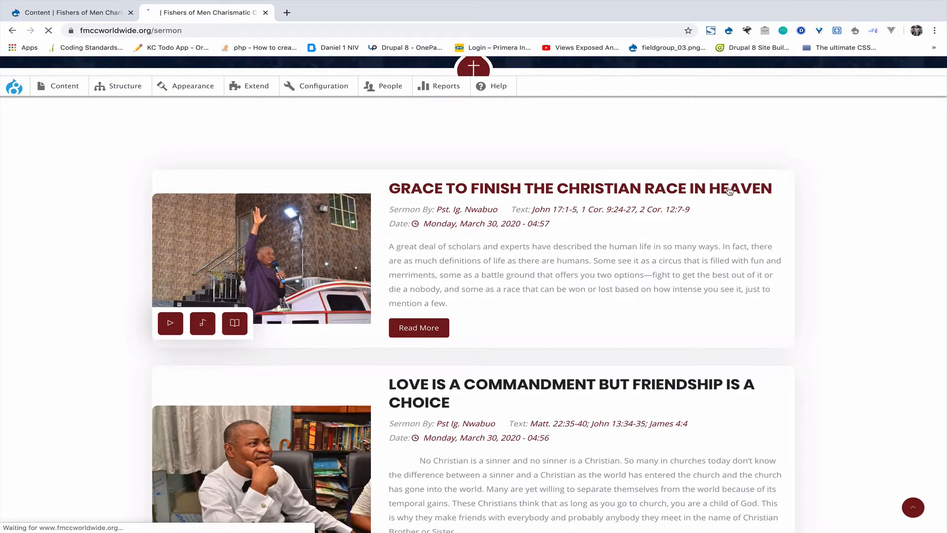
pyautogui.scroll(-15, 445, 347)
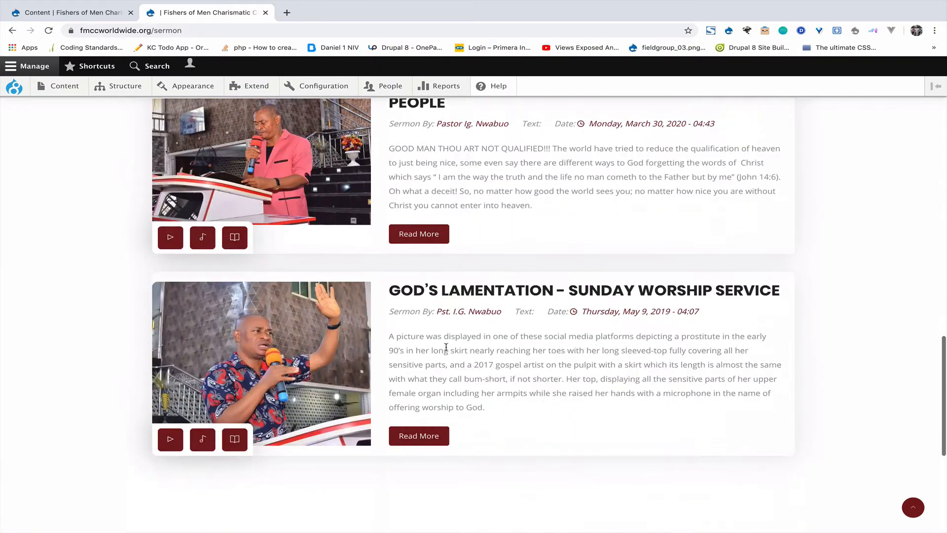
pyautogui.scroll(-3, 446, 347)
pyautogui.scroll(20, 445, 347)
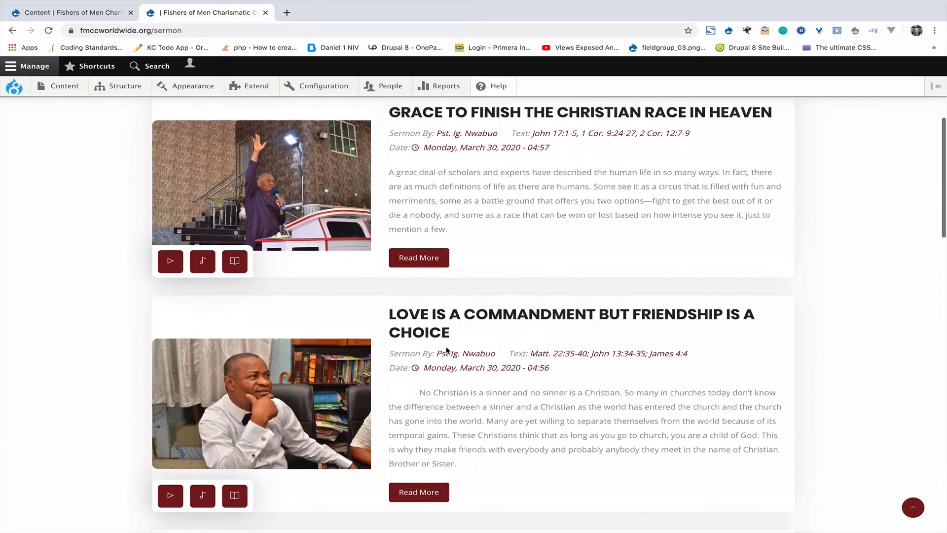
pyautogui.scroll(6, 446, 350)
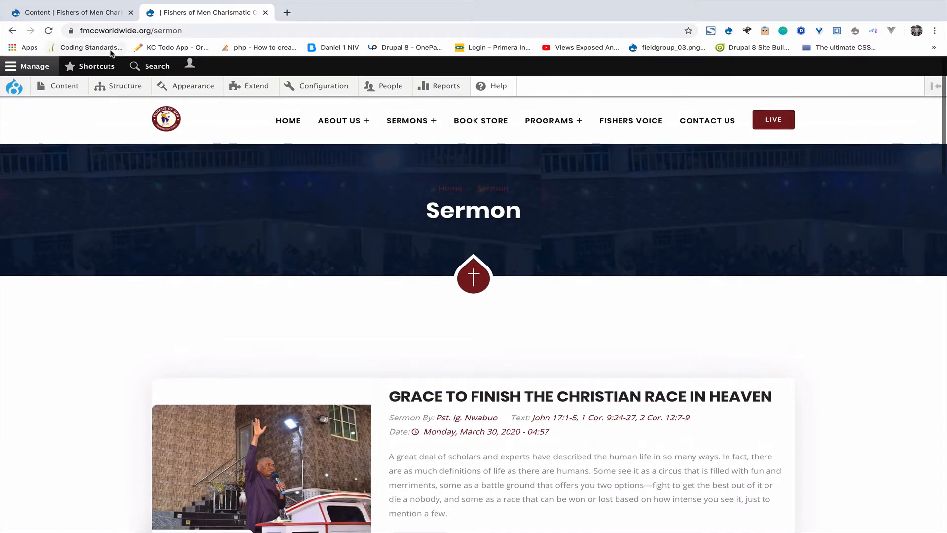
pyautogui.click(81, 12)
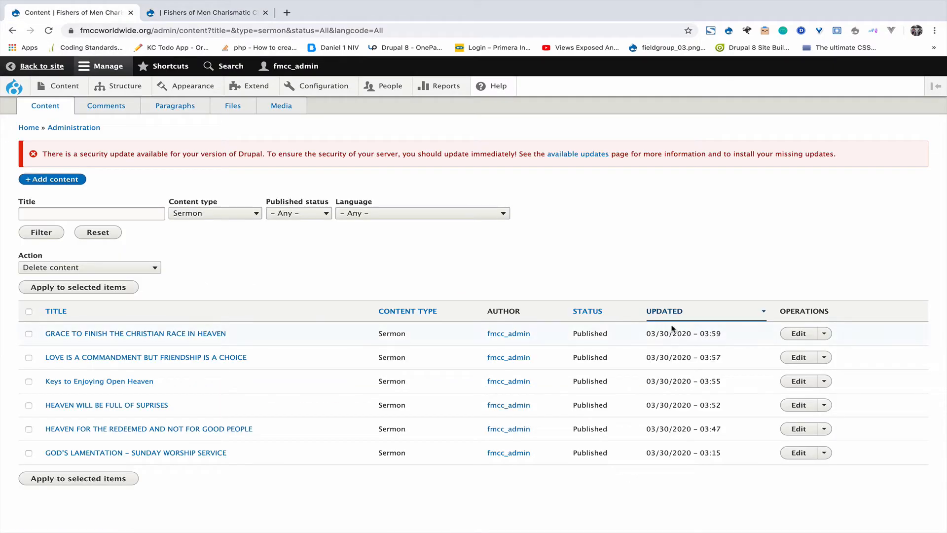
# Step: Edit the sermon 'GRACE TO FINISH THE CHRISTIAN RACE IN HEAVEN', reviewing Title, Sermon By and YouTube fields
pyautogui.click(798, 334)
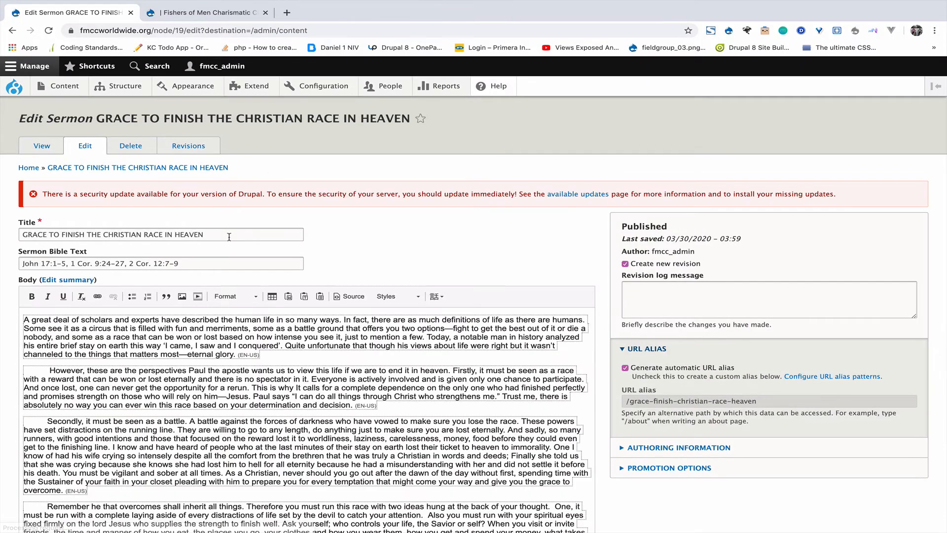
pyautogui.click(226, 241)
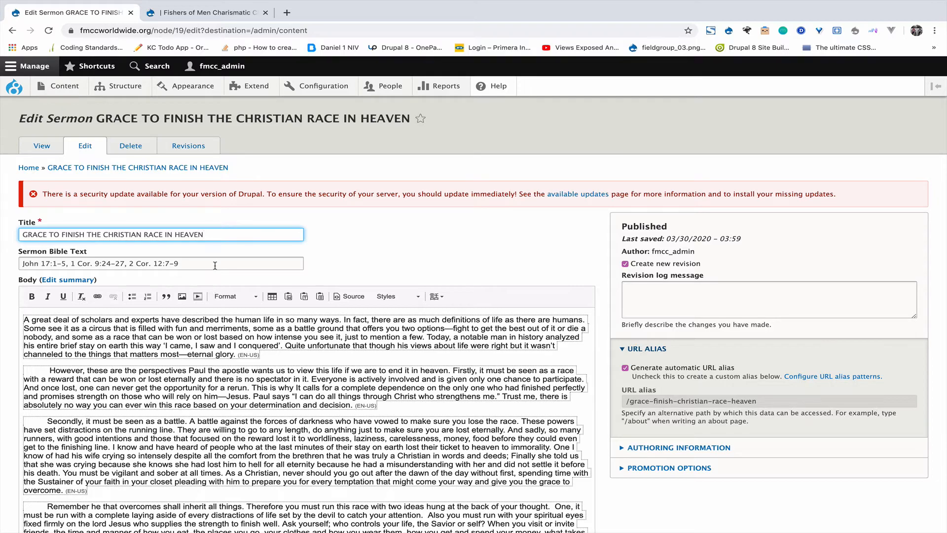
pyautogui.scroll(-8, 164, 395)
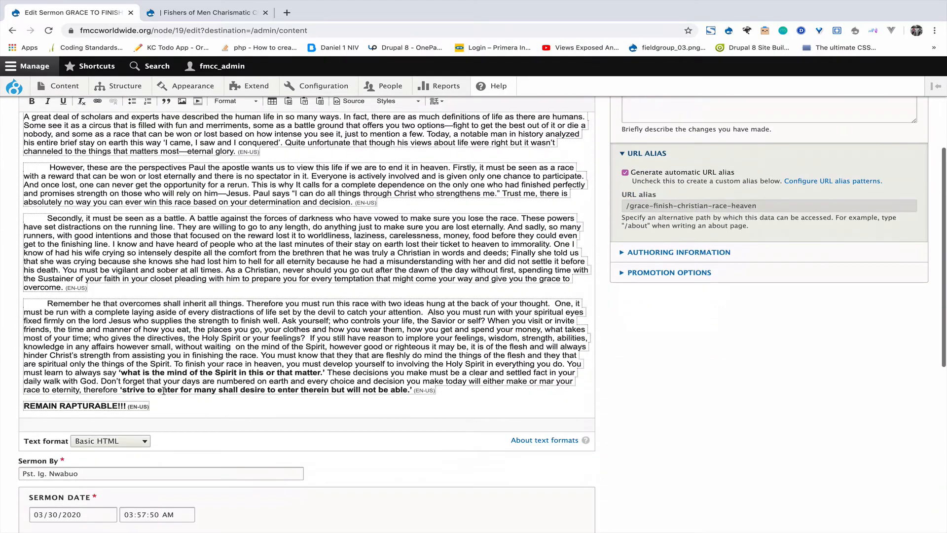
pyautogui.scroll(-5, 251, 296)
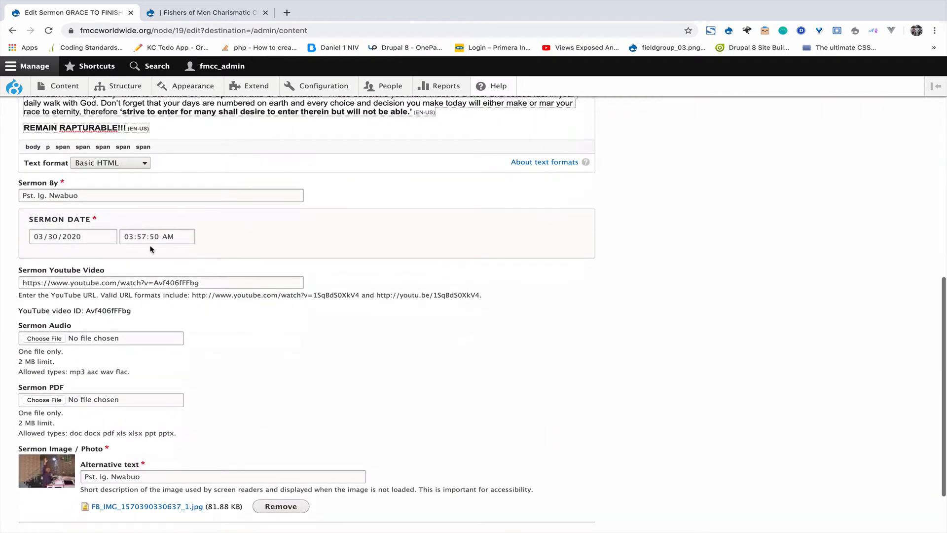
pyautogui.moveTo(91, 196); pyautogui.dragTo(3, 199)
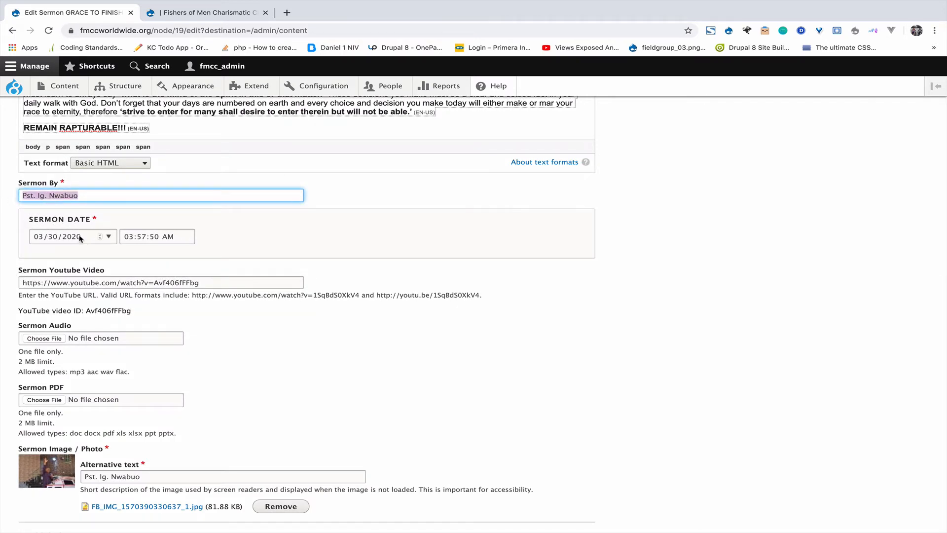
pyautogui.scroll(-1, 138, 279)
pyautogui.click(195, 249)
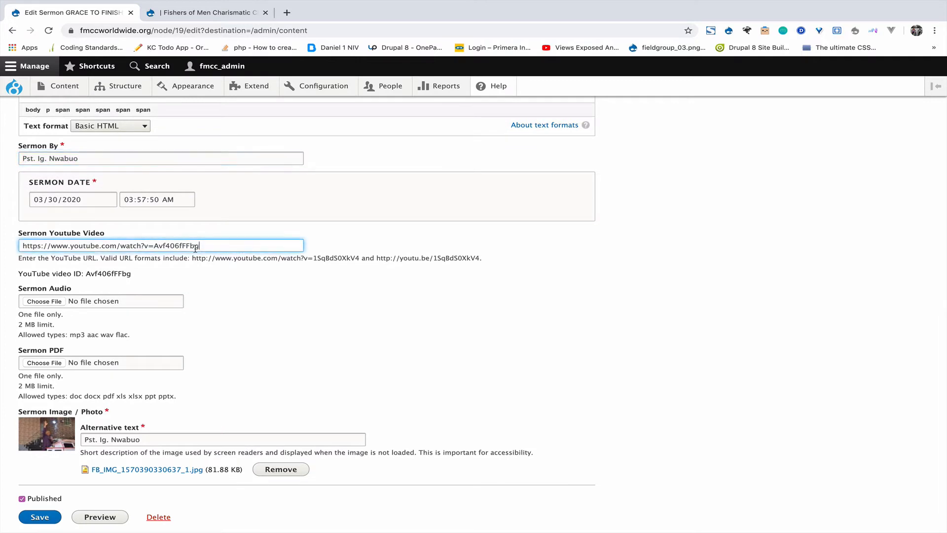
pyautogui.moveTo(196, 249); pyautogui.dragTo(6, 249)
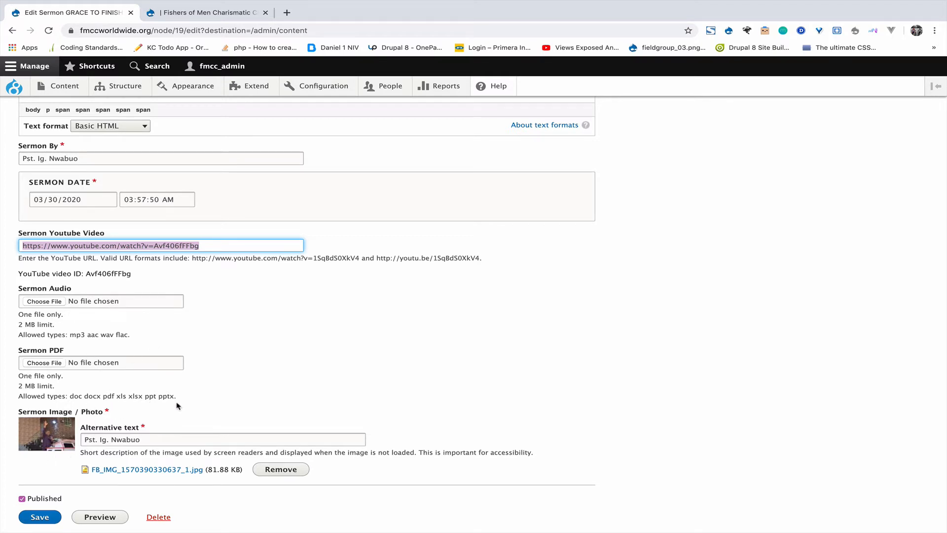
pyautogui.scroll(-3, 182, 409)
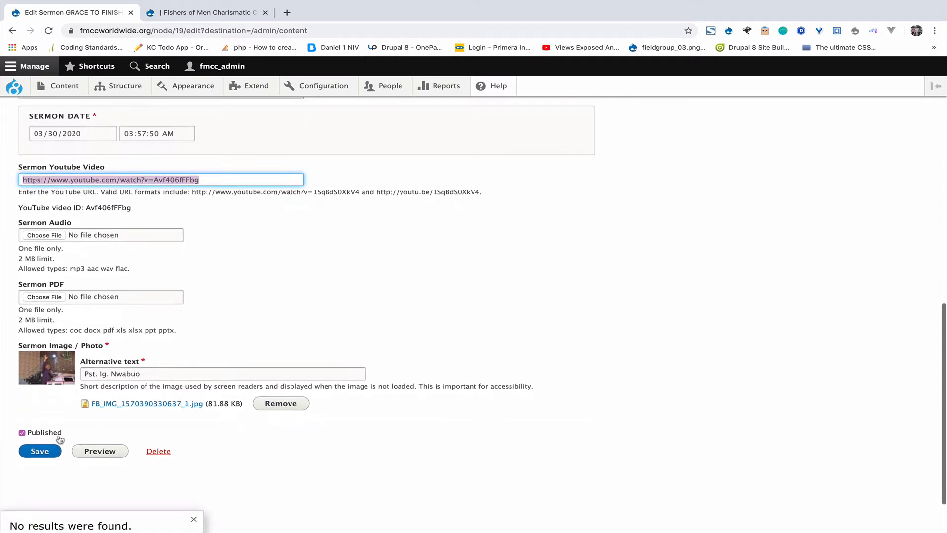
pyautogui.click(36, 451)
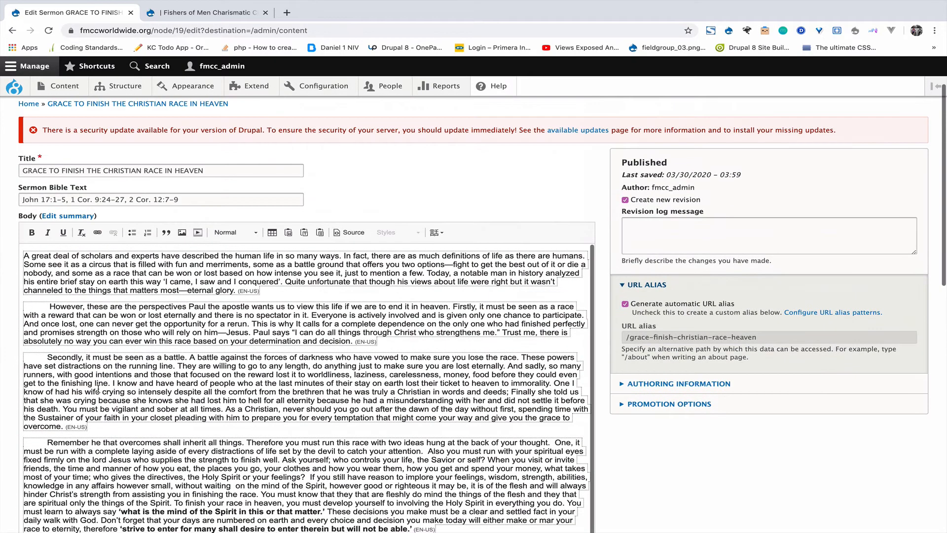
pyautogui.scroll(2, 201, 164)
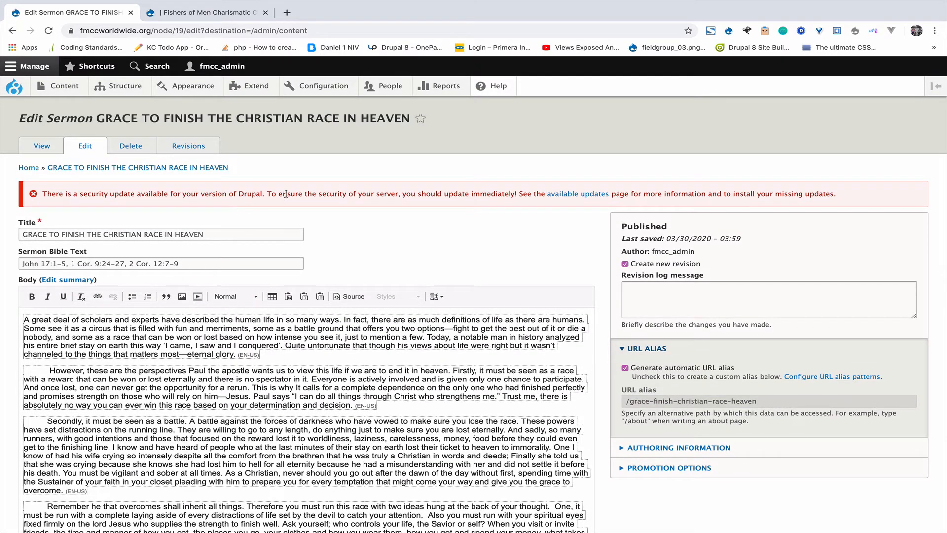
# Step: Open a new Sermon form via Content > Add content > Sermon
pyautogui.moveTo(57, 90)
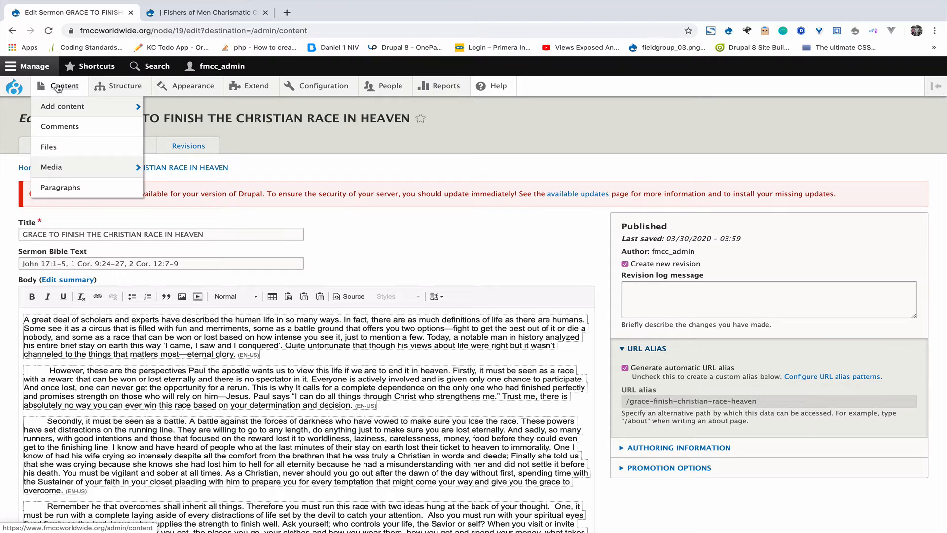
pyautogui.moveTo(73, 108)
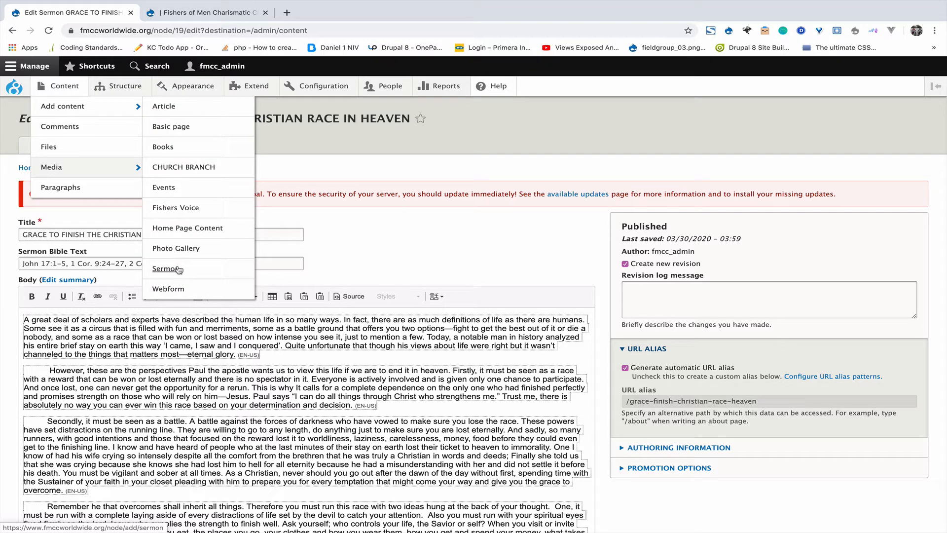
pyautogui.click(64, 86)
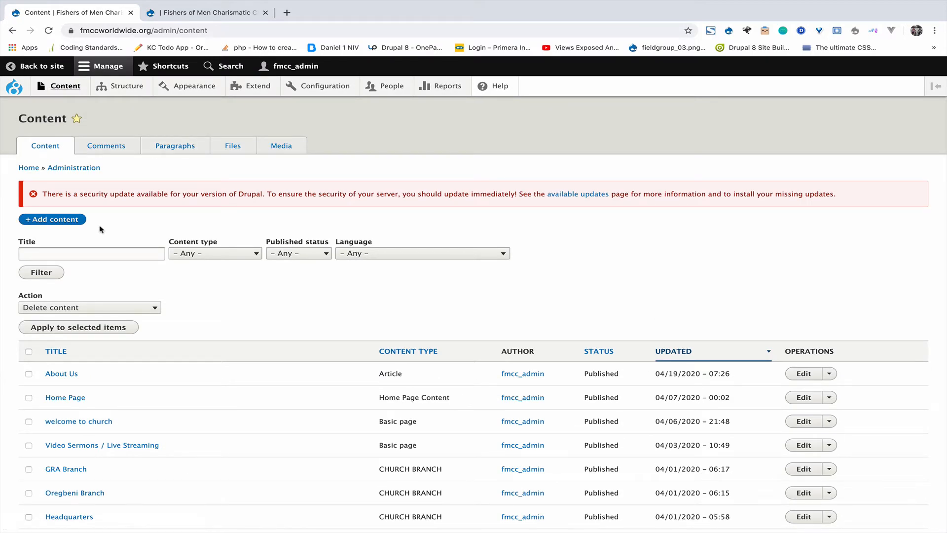
pyautogui.click(58, 223)
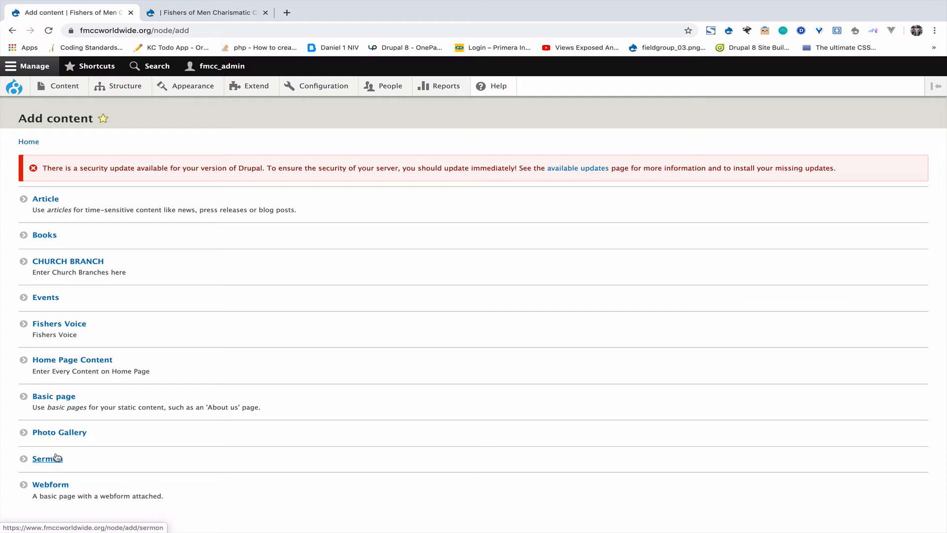
pyautogui.click(47, 460)
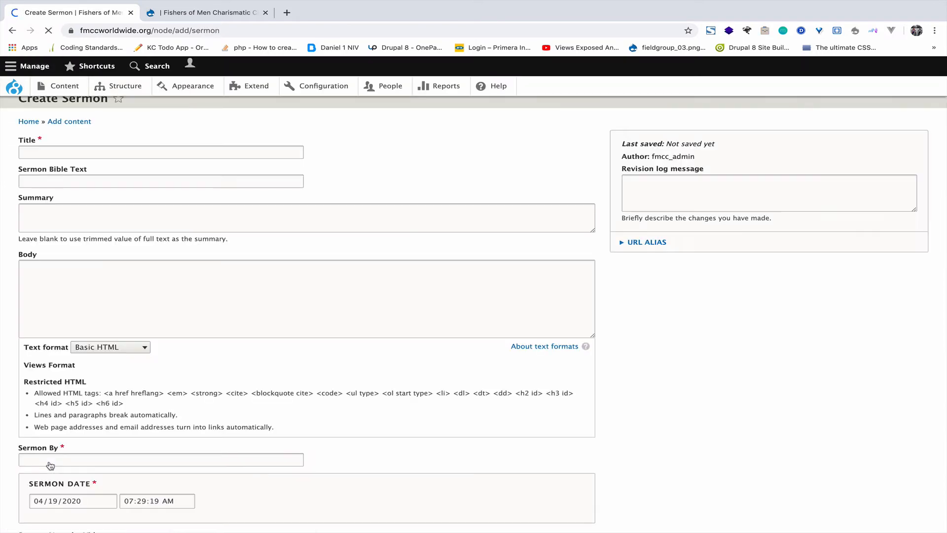
# Step: Look over the Sermon form's Title, Body and Sermon By fields, then return to the top
pyautogui.click(84, 208)
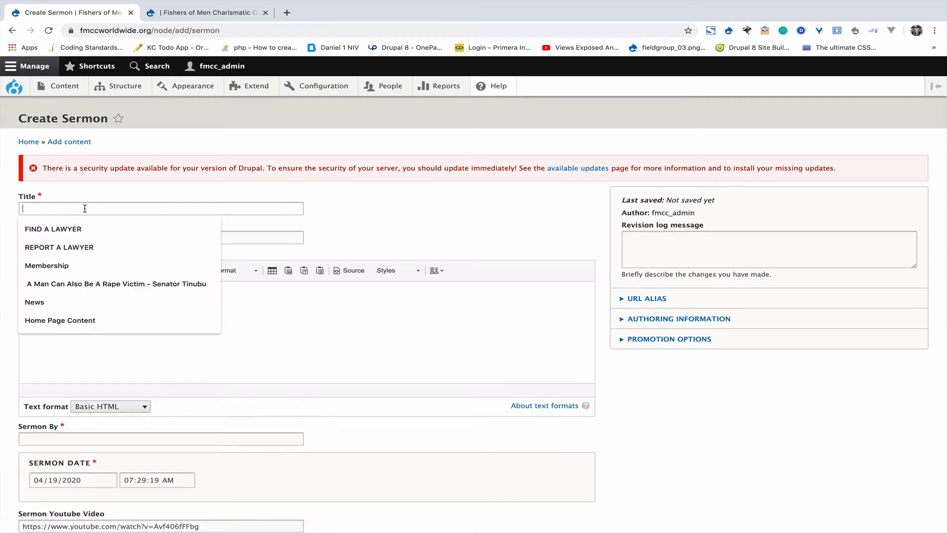
pyautogui.click(102, 198)
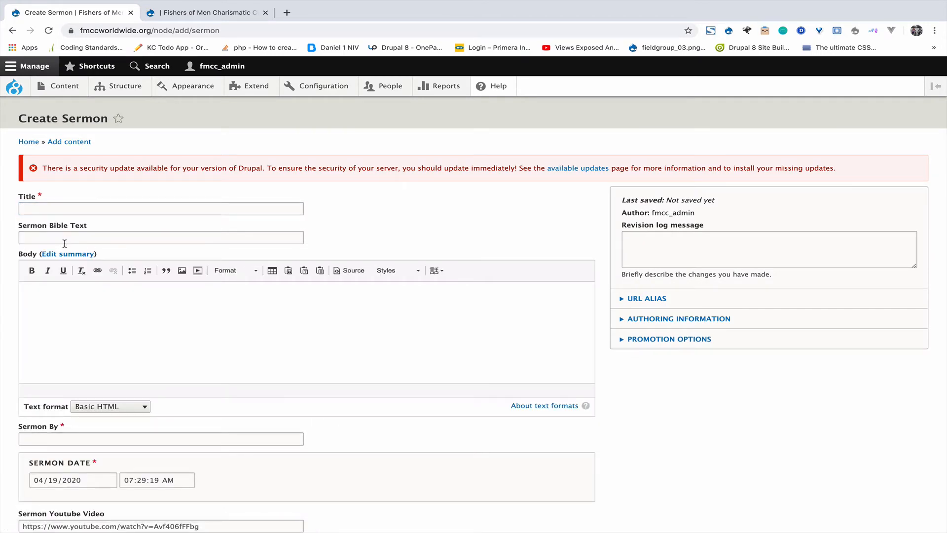
pyautogui.click(69, 319)
pyautogui.scroll(-4, 70, 319)
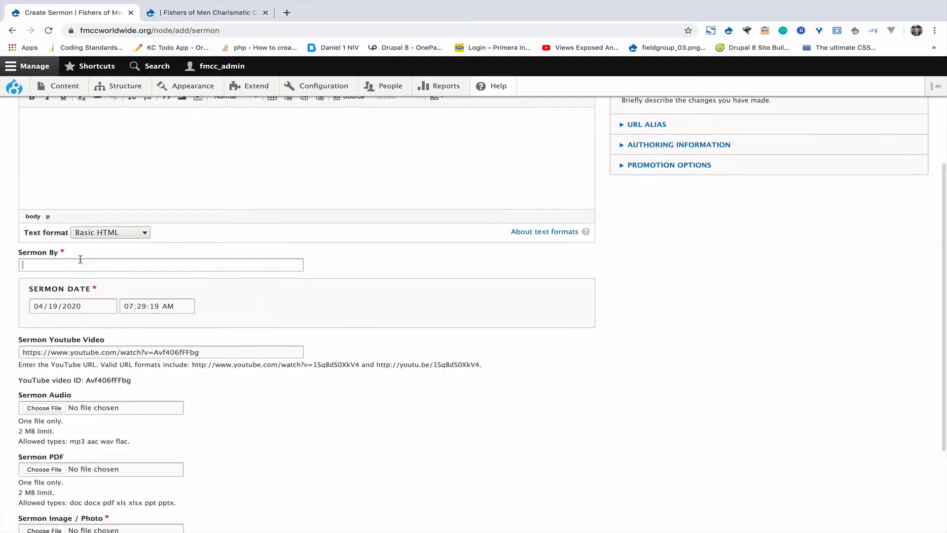
pyautogui.click(80, 260)
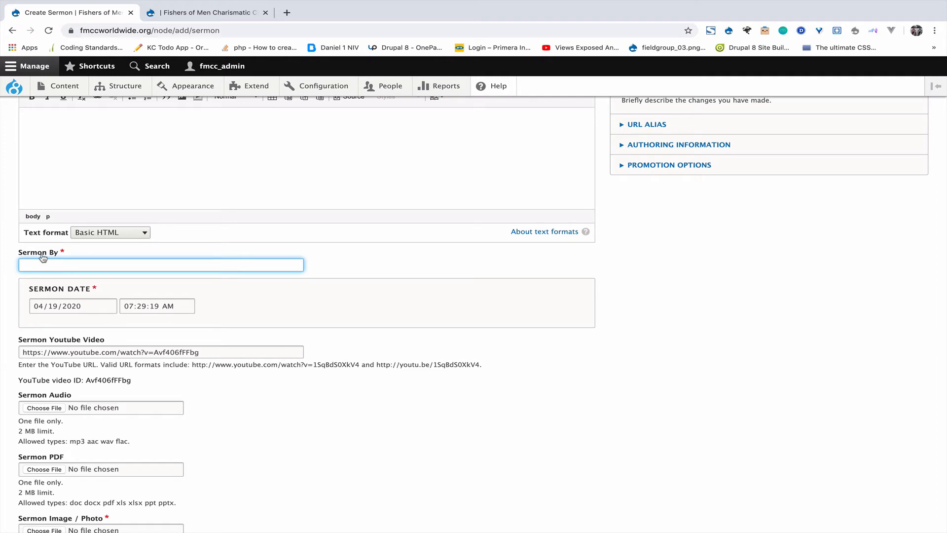
pyautogui.scroll(-3, 115, 295)
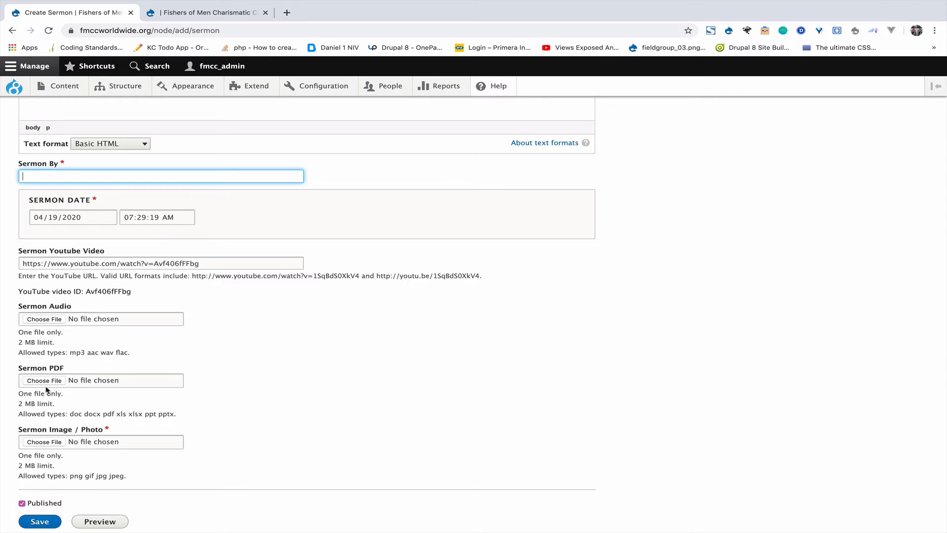
pyautogui.scroll(-1, 48, 385)
pyautogui.scroll(-1, 48, 368)
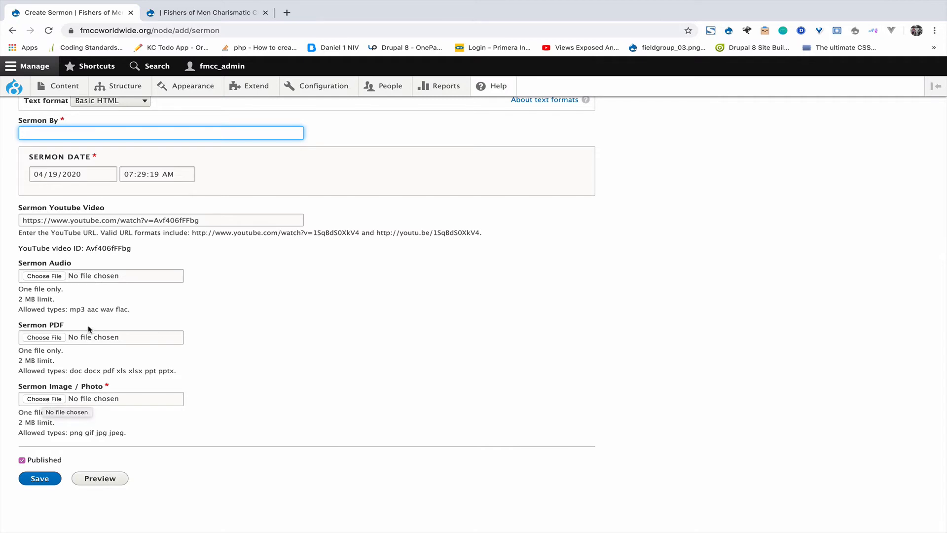
pyautogui.scroll(10, 88, 326)
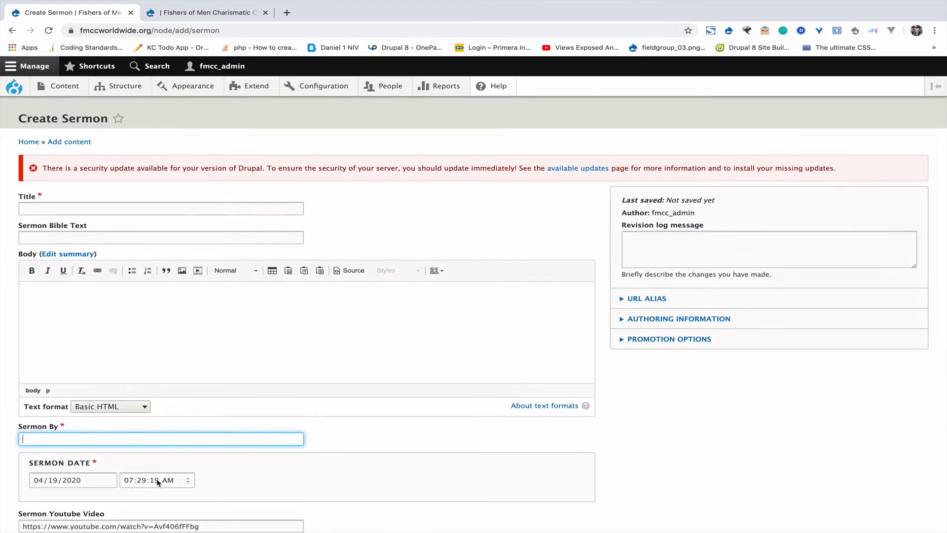
pyautogui.scroll(-10, 157, 481)
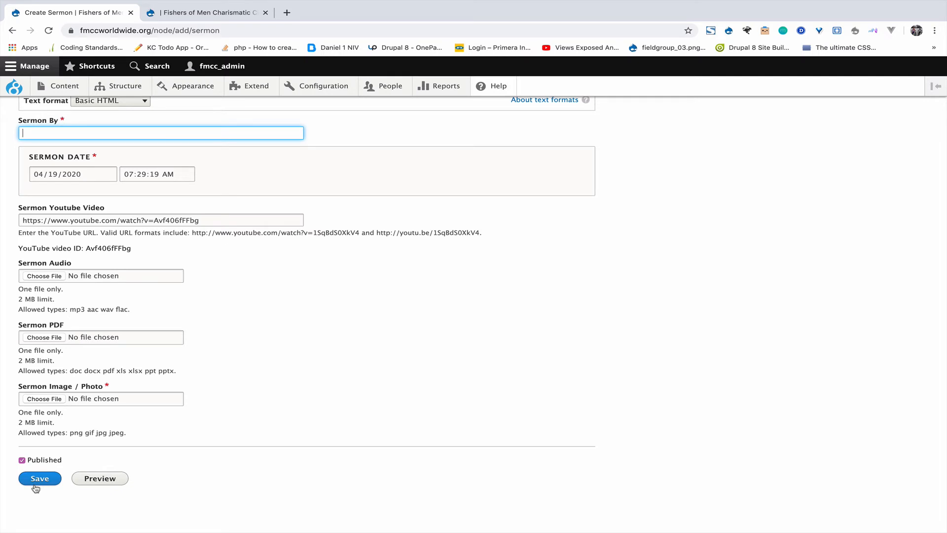
pyautogui.scroll(10, 124, 212)
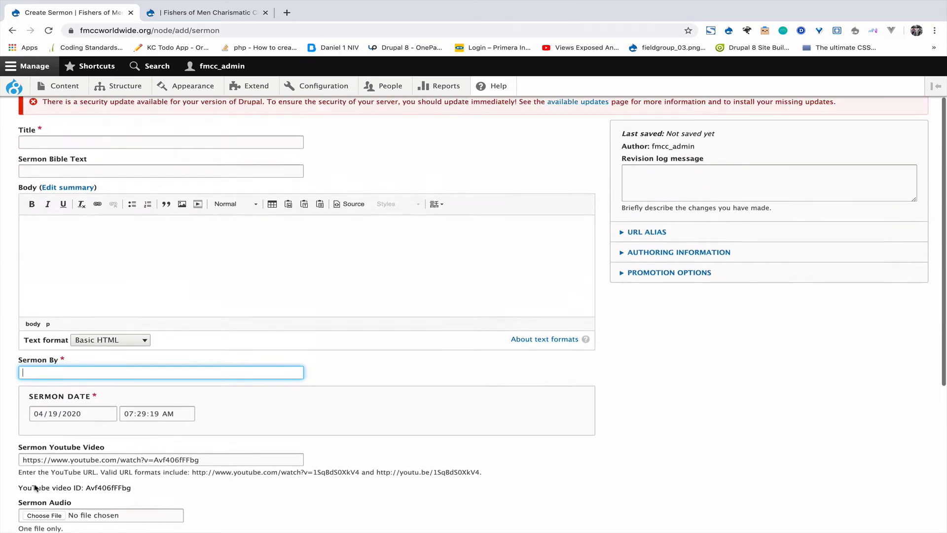
# Step: Title the sermon LOVE, enter GEN 1:1 as Bible text, and add placeholder body text
pyautogui.click(125, 213)
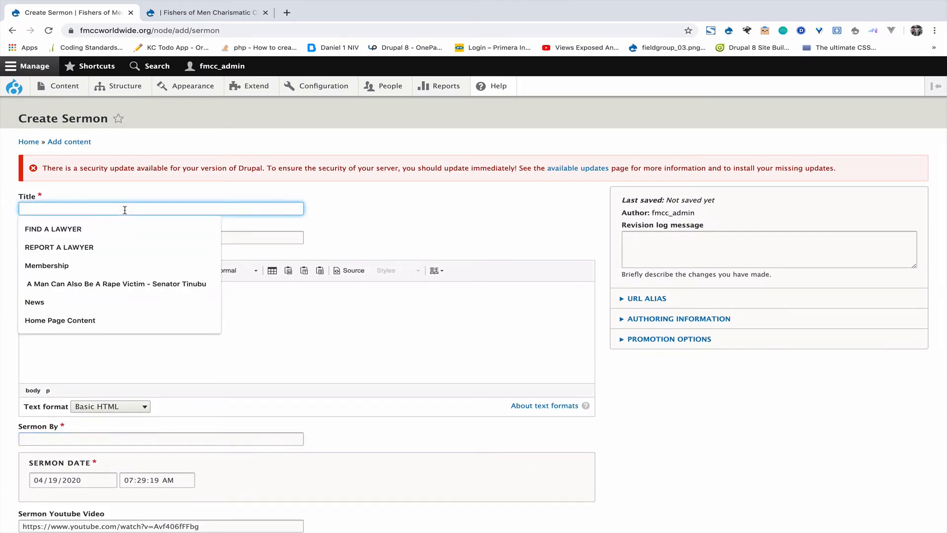
pyautogui.write('sa')
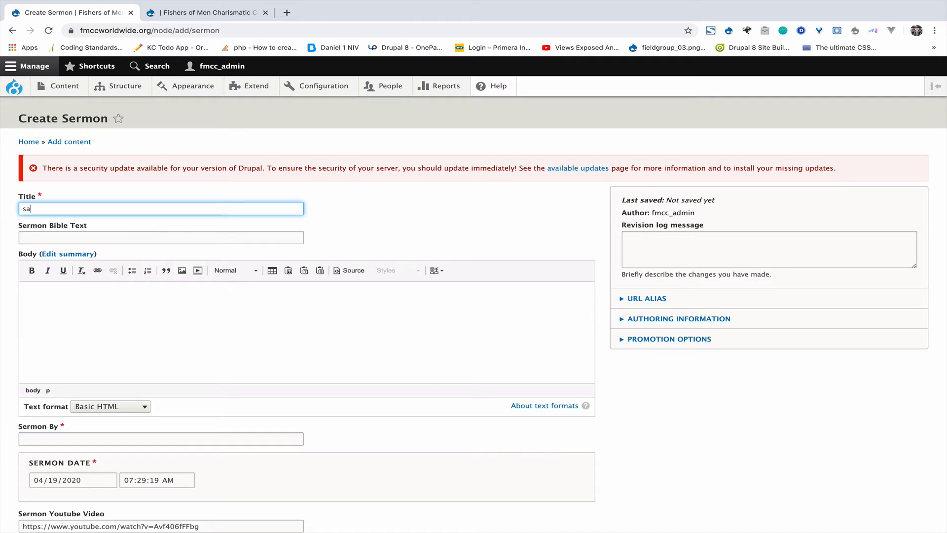
pyautogui.press('BackSpace')
pyautogui.press('BackSpace')
pyautogui.write('j')
pyautogui.press('BackSpace')
pyautogui.write('LO')
pyautogui.click(75, 238)
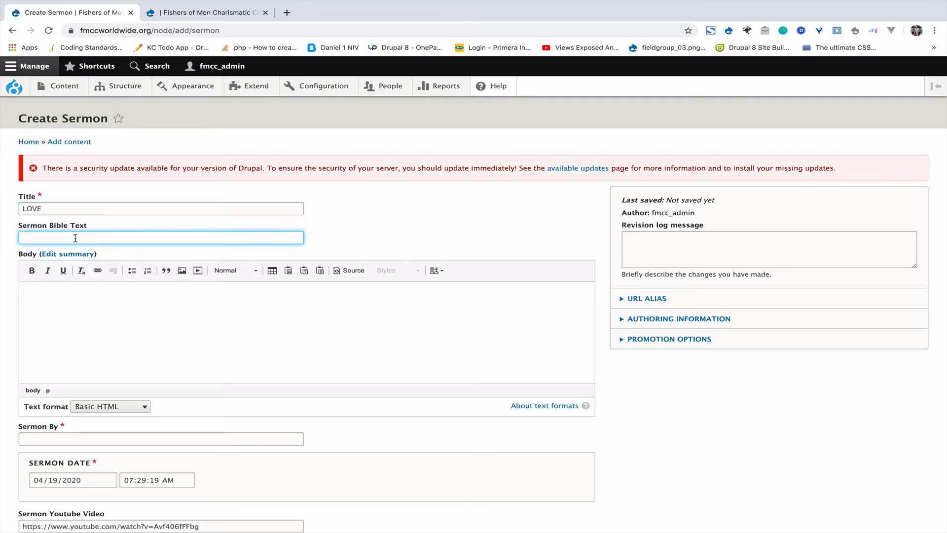
pyautogui.write('GEN 1:1')
pyautogui.click(62, 313)
pyautogui.write('LKJHLKJHLKJHLKJHLKJH')
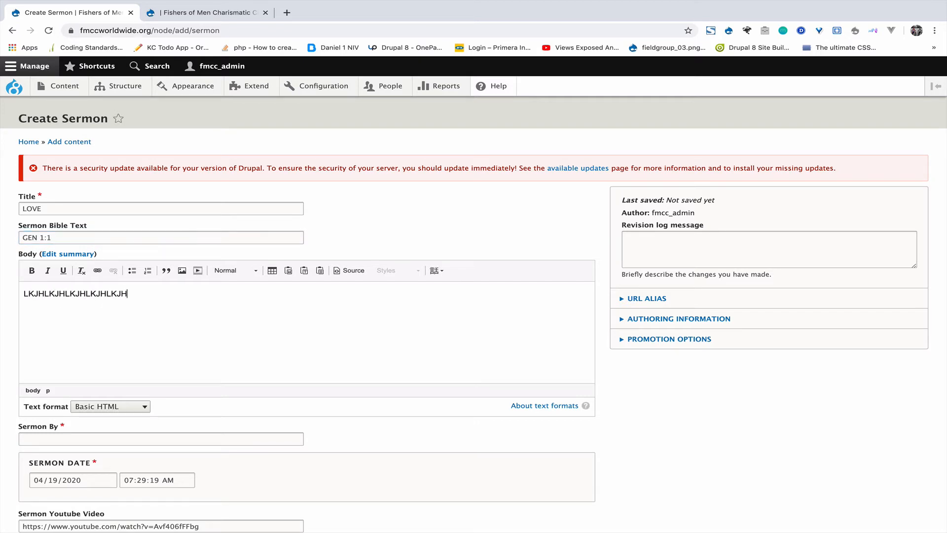
# Step: Enter the preacher's name in Sermon By and set the sermon date to 04/15/2020
pyautogui.scroll(-2, 62, 314)
pyautogui.scroll(-5, 59, 154)
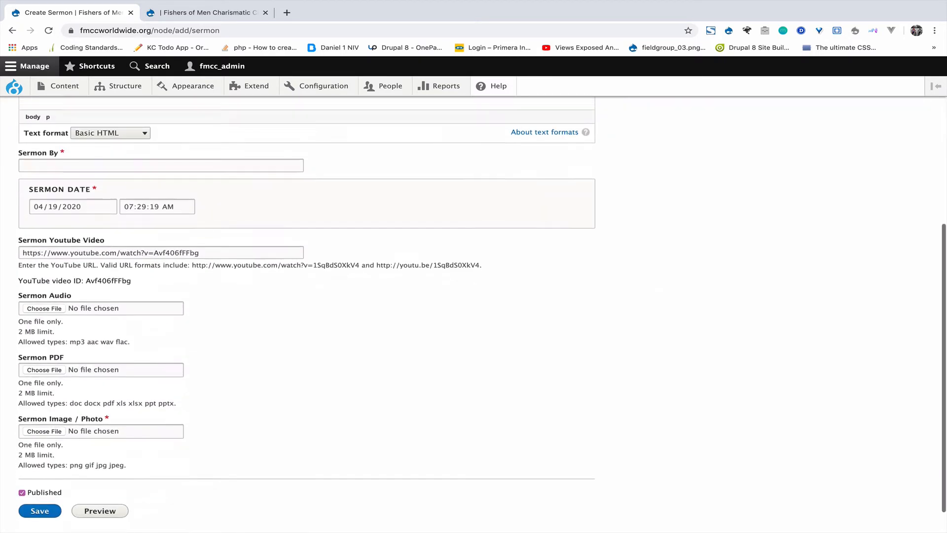
pyautogui.click(69, 176)
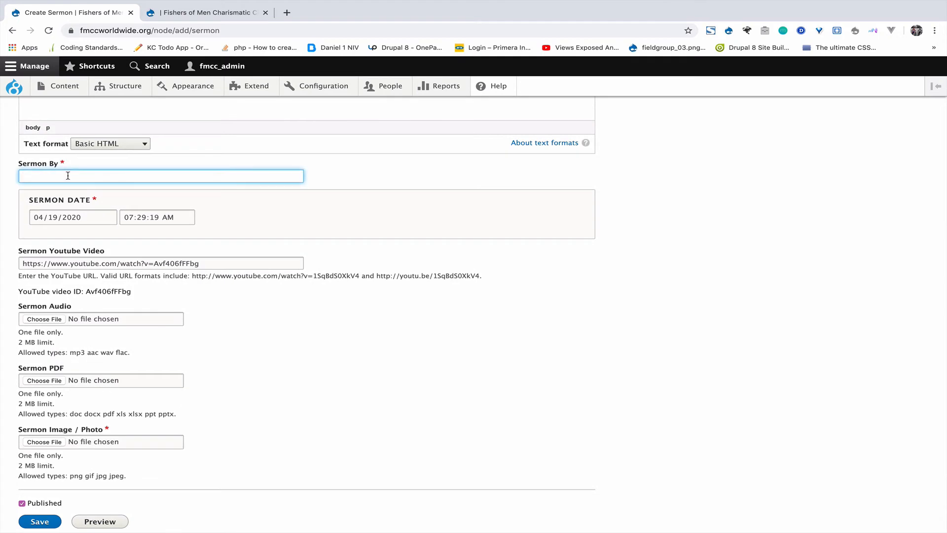
pyautogui.write('KINGSLEY')
pyautogui.click(72, 217)
pyautogui.click(111, 218)
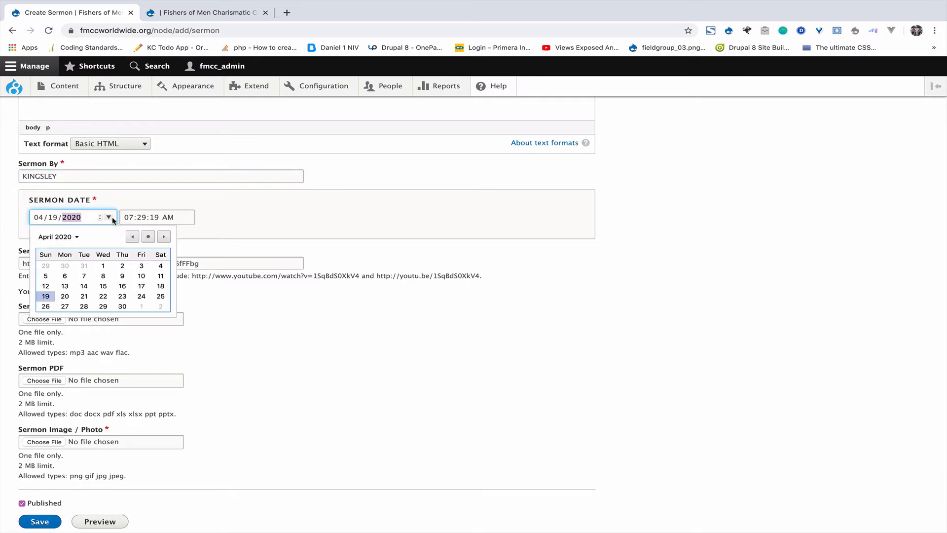
pyautogui.click(108, 288)
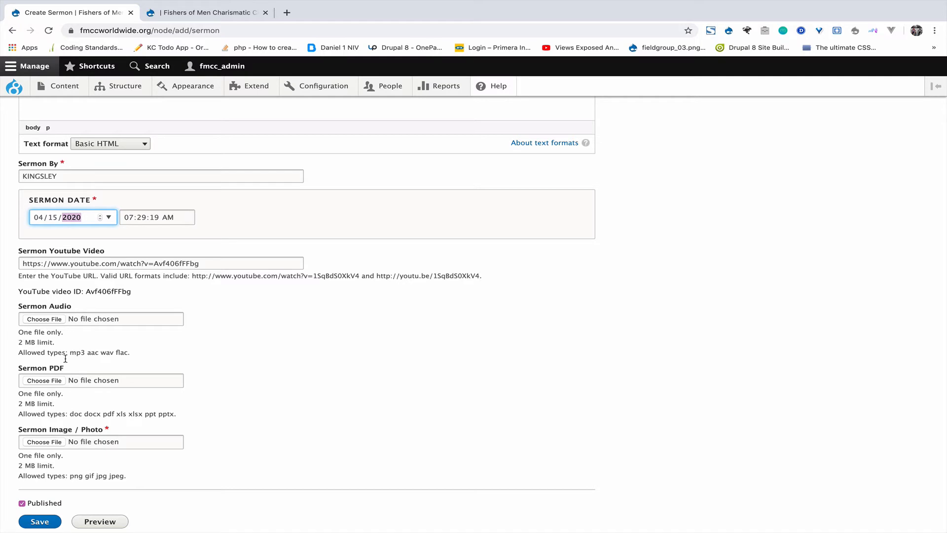
pyautogui.scroll(-2, 52, 395)
pyautogui.click(47, 397)
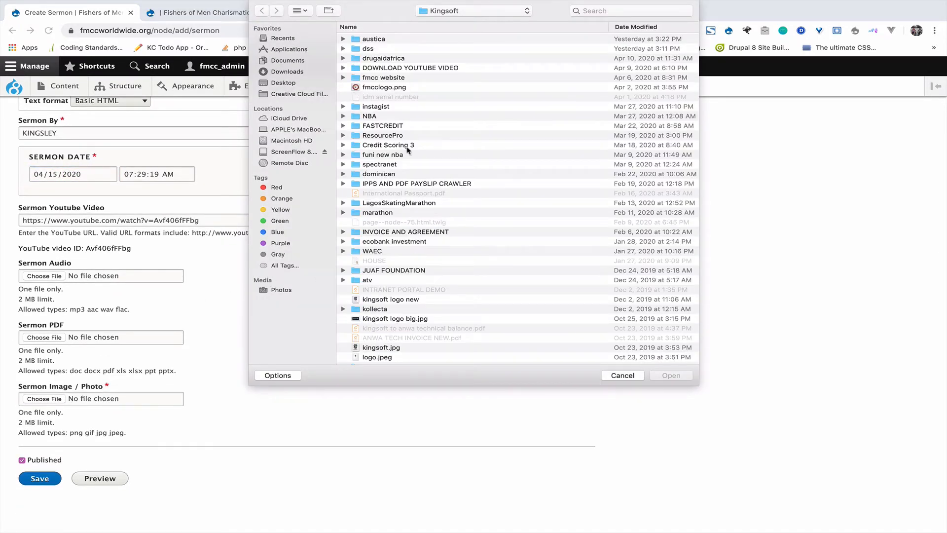
# Step: Attach fmcclogo.png as the sermon image, with the preacher's name as alternative text
pyautogui.doubleClick(394, 88)
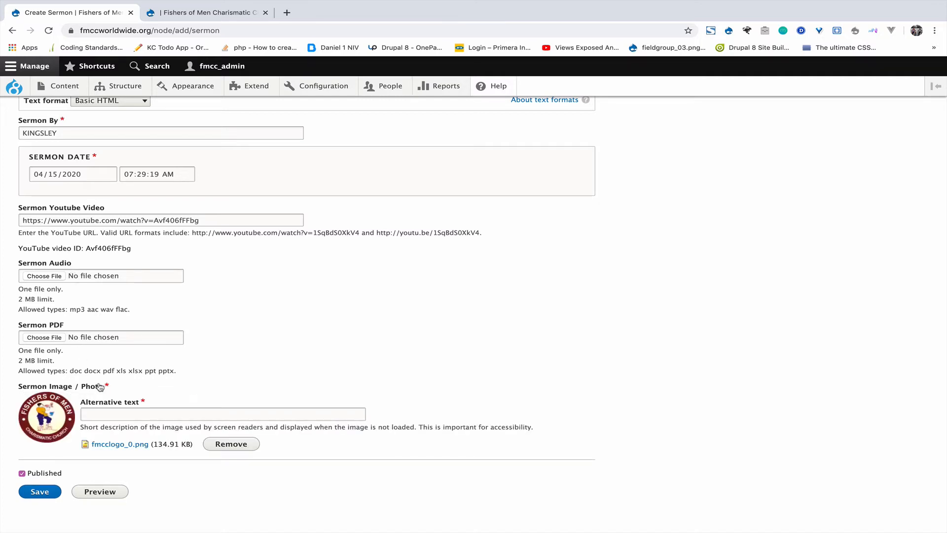
pyautogui.click(121, 416)
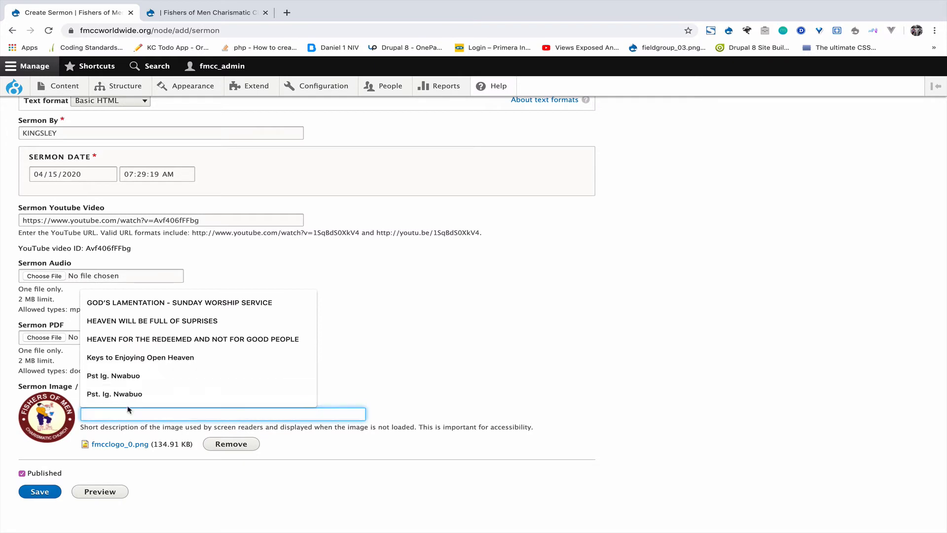
pyautogui.click(128, 394)
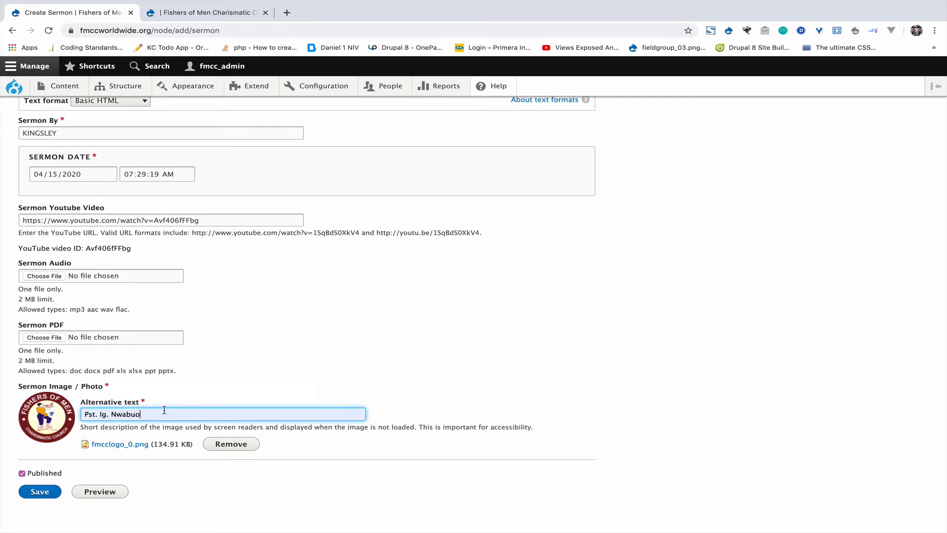
pyautogui.moveTo(172, 417); pyautogui.dragTo(62, 419)
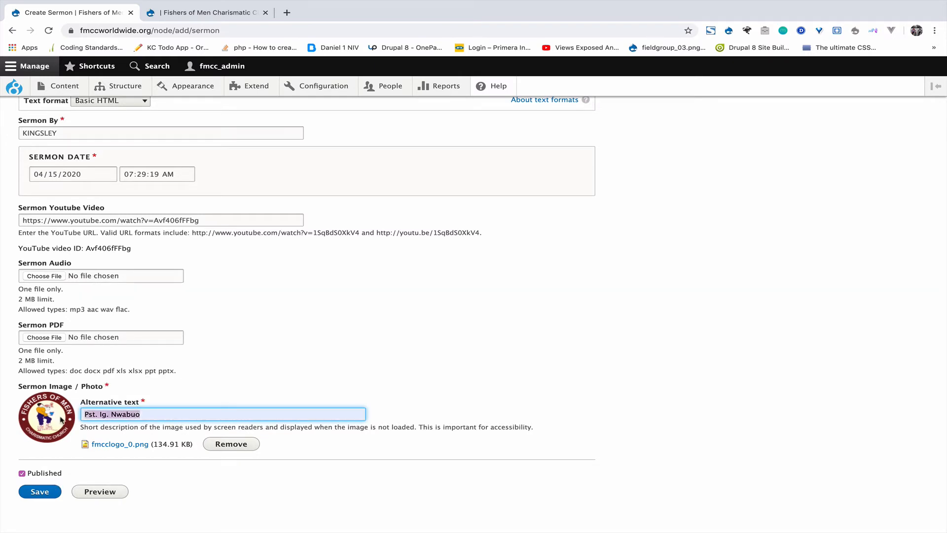
pyautogui.write('KINGSLEY')
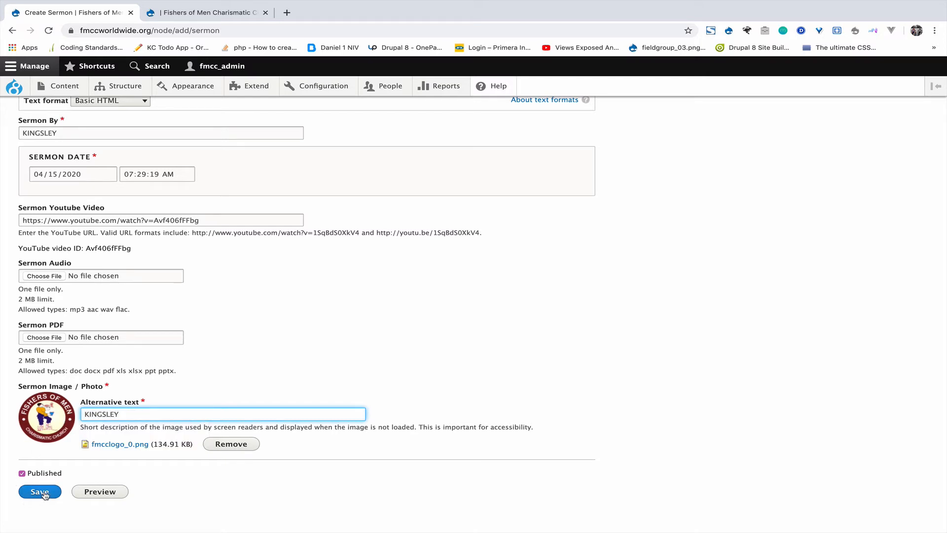
# Step: Save the LOVE sermon and view its published page
pyautogui.click(30, 495)
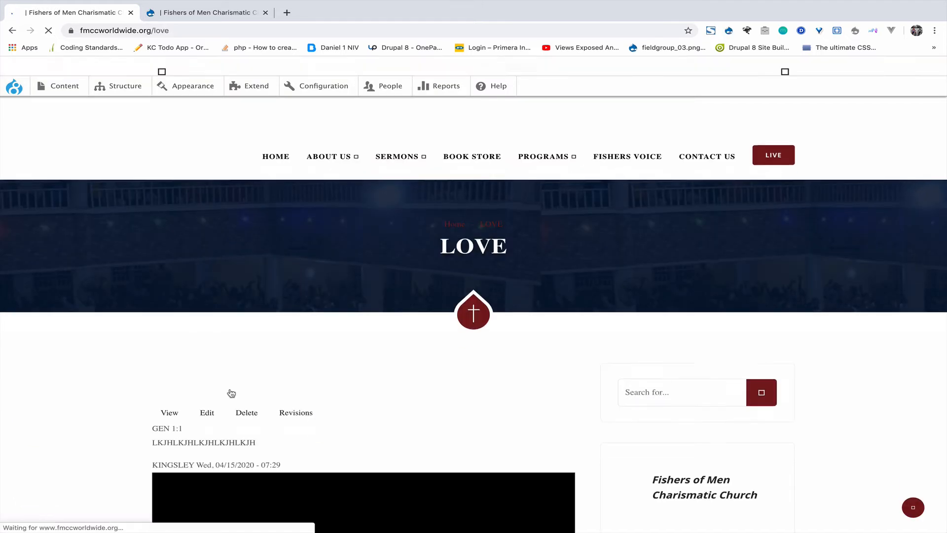
pyautogui.scroll(-4, 231, 393)
pyautogui.scroll(-8, 231, 393)
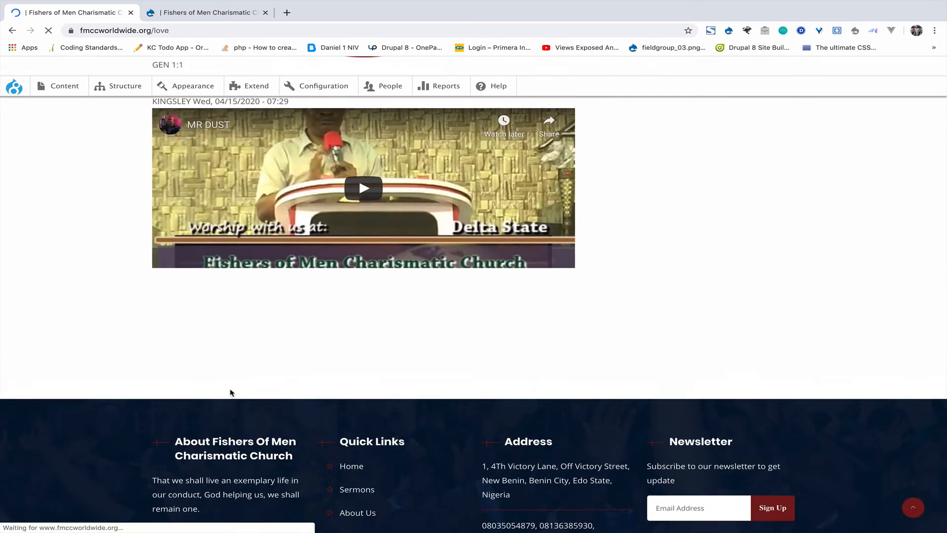
pyautogui.scroll(4, 231, 393)
pyautogui.rightClick(231, 393)
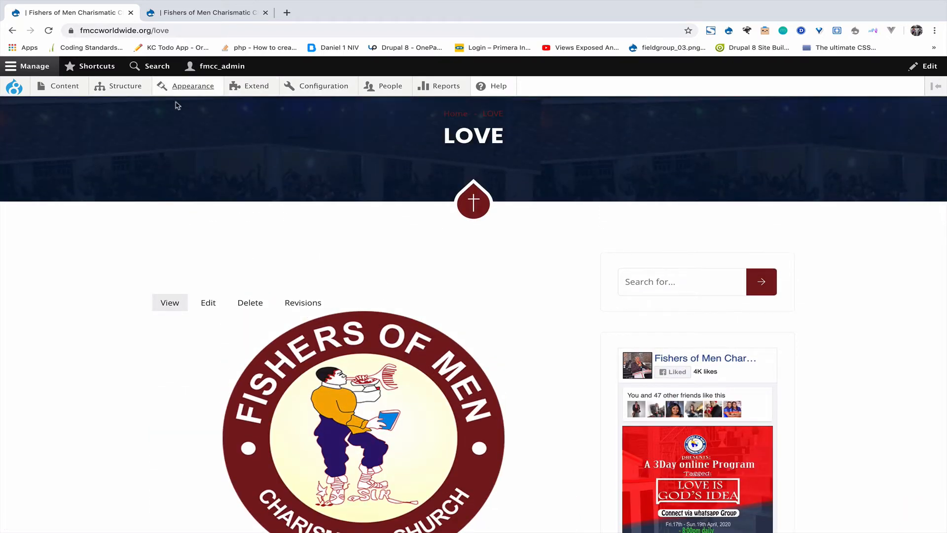
# Step: Reload the Sermon listing to confirm LOVE appears first, then return to the LOVE page
pyautogui.click(186, 15)
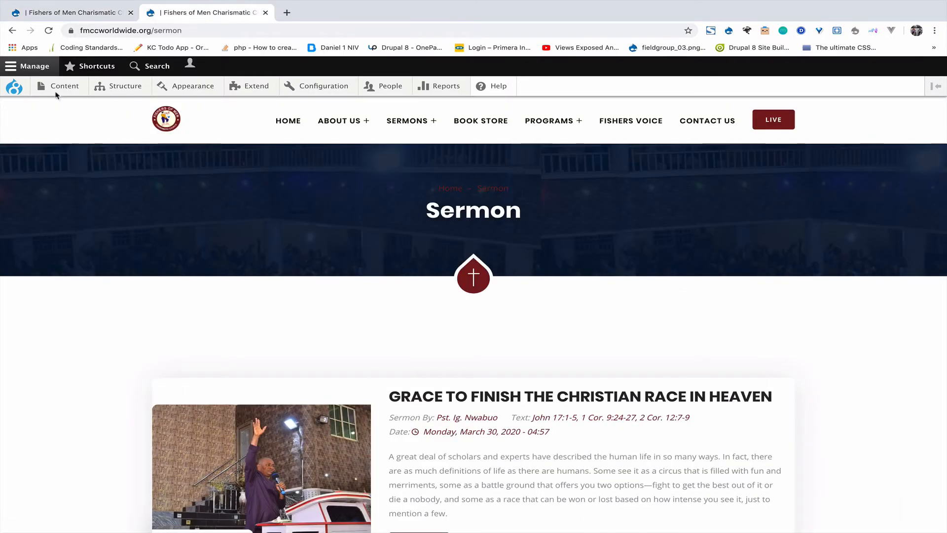
pyautogui.click(48, 30)
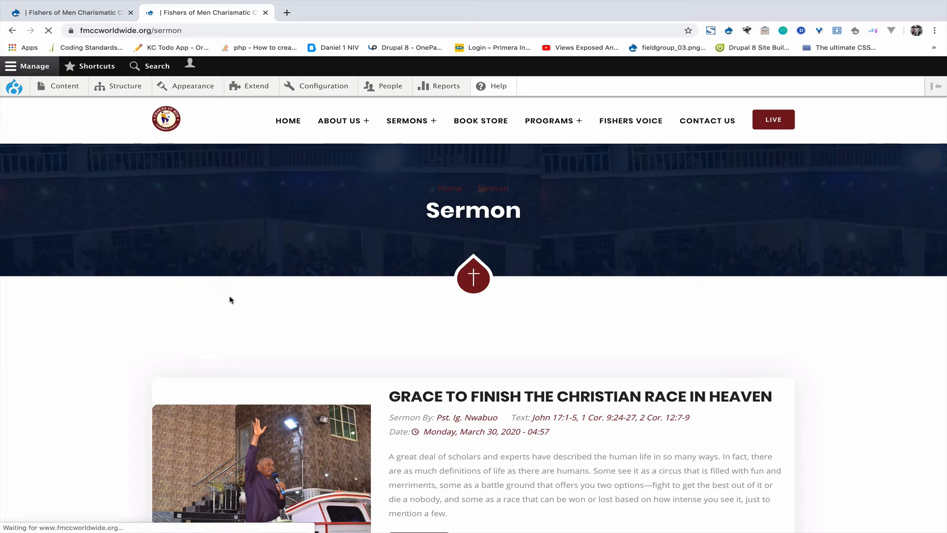
pyautogui.scroll(-5, 230, 300)
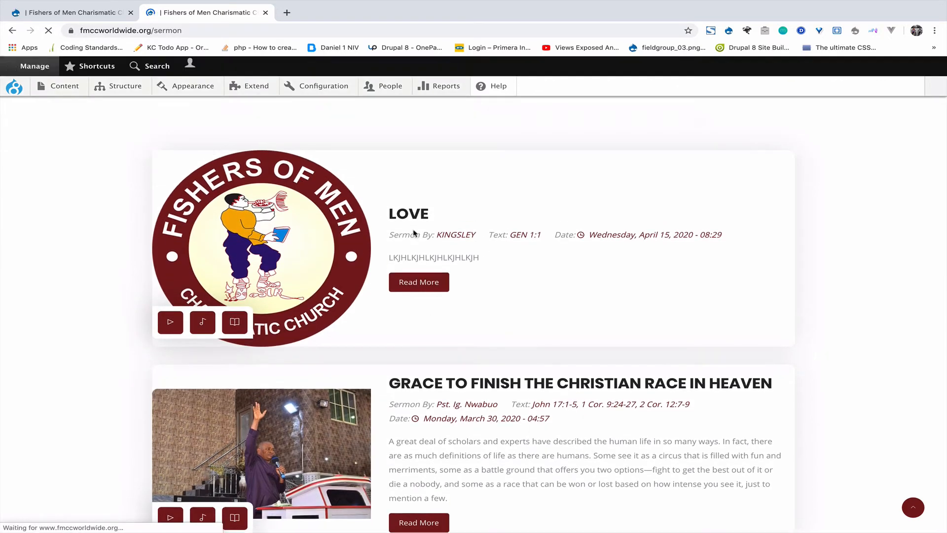
pyautogui.scroll(3, 383, 268)
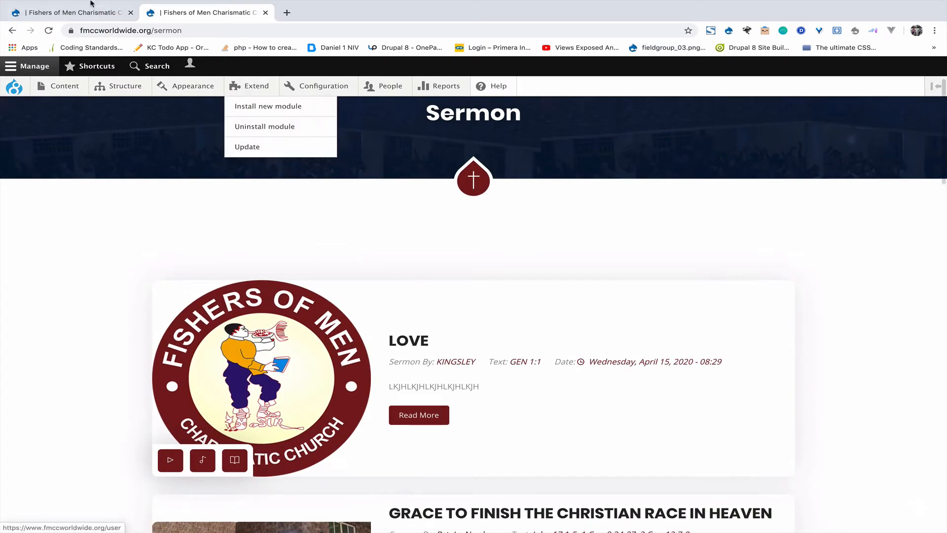
pyautogui.click(91, 4)
pyautogui.scroll(2, 126, 192)
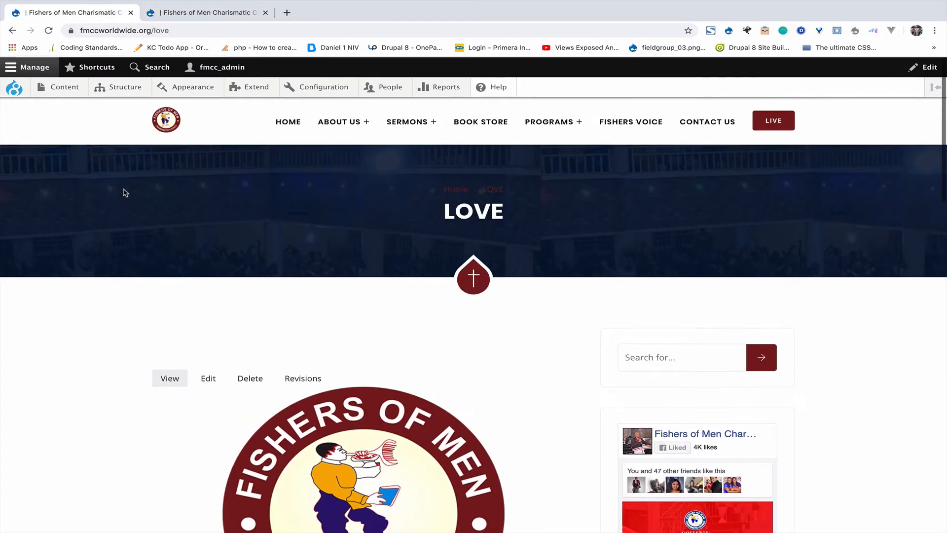
pyautogui.scroll(-5, 126, 192)
pyautogui.scroll(5, 121, 190)
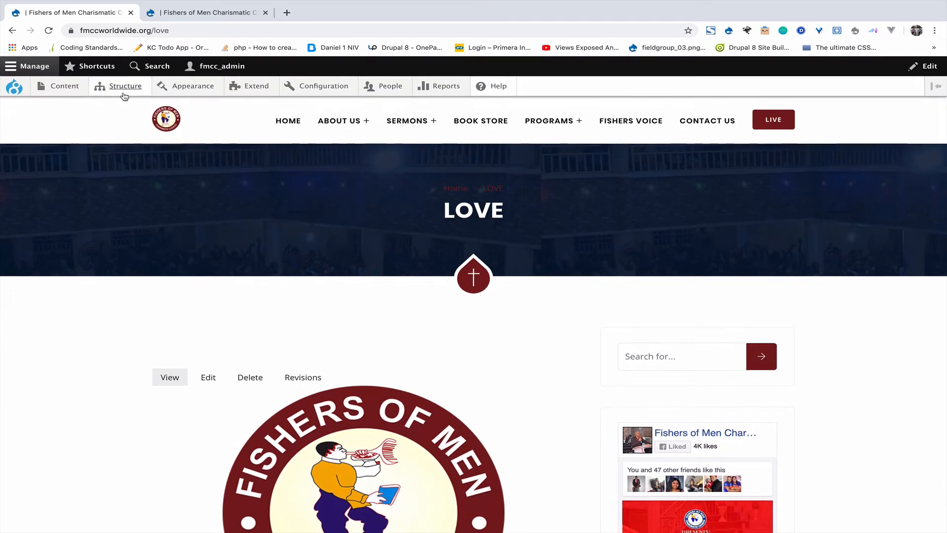
pyautogui.moveTo(65, 87)
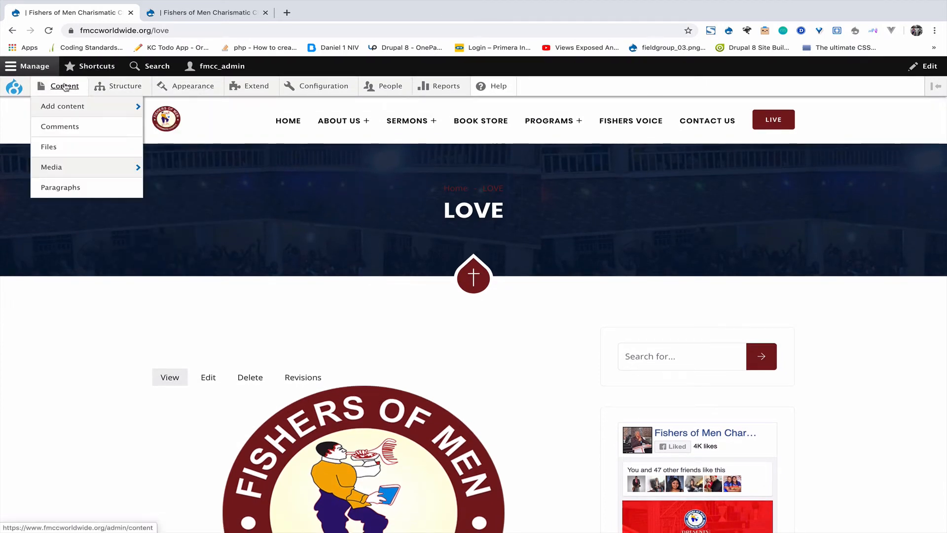
# Step: Filter the admin content list to show only Sermon items
pyautogui.click(65, 87)
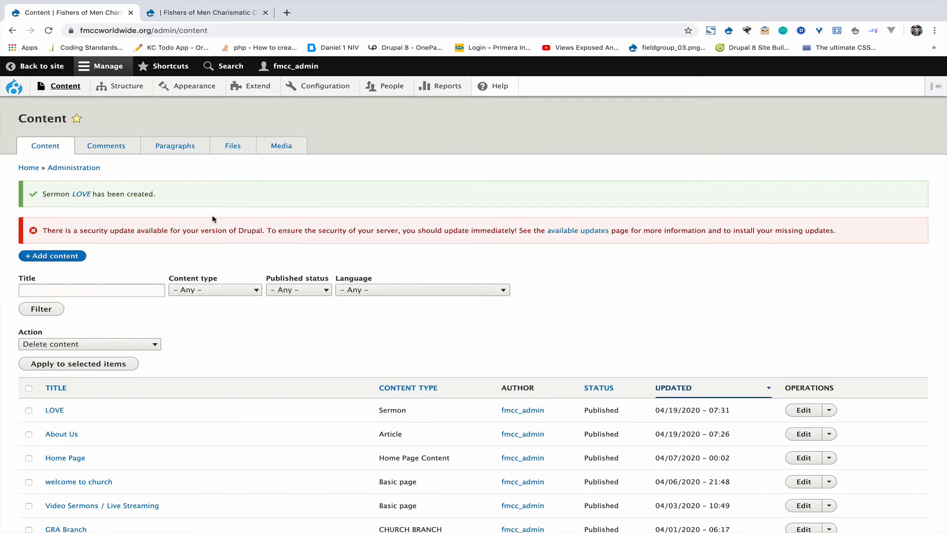
pyautogui.click(218, 290)
pyautogui.click(211, 376)
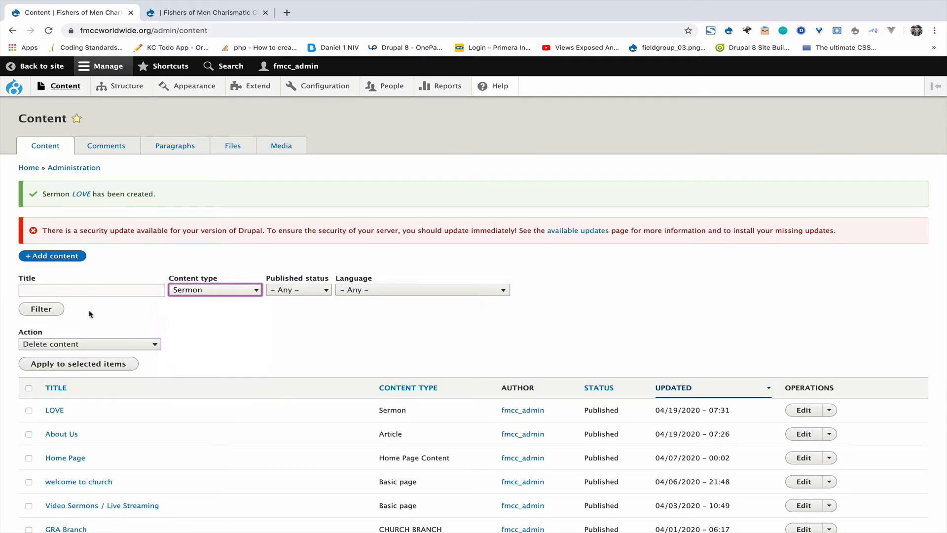
pyautogui.click(60, 311)
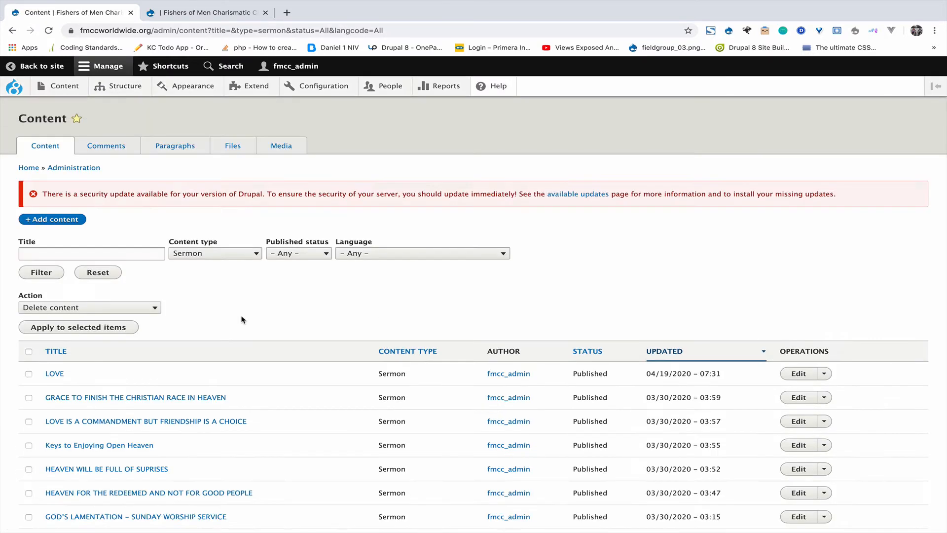
pyautogui.scroll(-1, 236, 320)
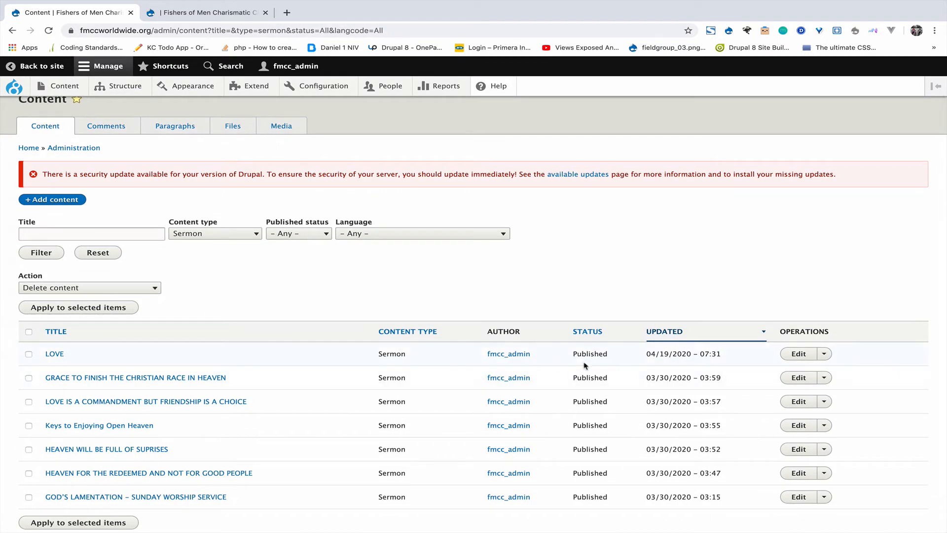
# Step: Delete the LOVE sermon and confirm the deletion
pyautogui.click(824, 353)
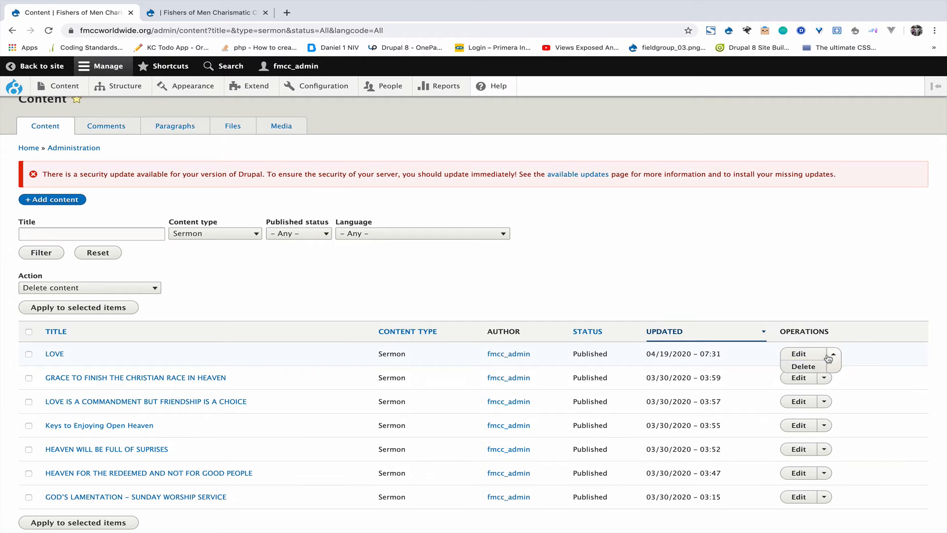
pyautogui.click(803, 367)
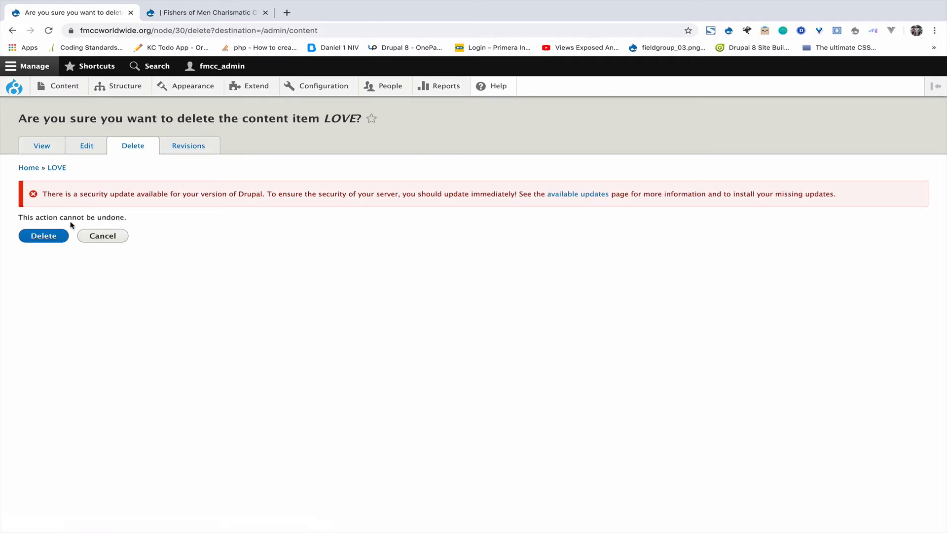
pyautogui.click(52, 237)
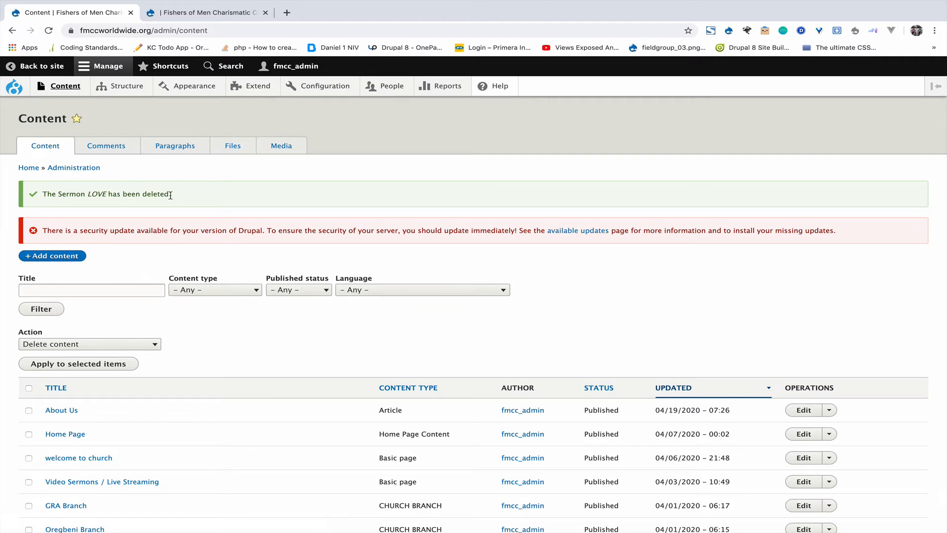
# Step: Open a new Books content form from Content > Add content
pyautogui.moveTo(65, 88)
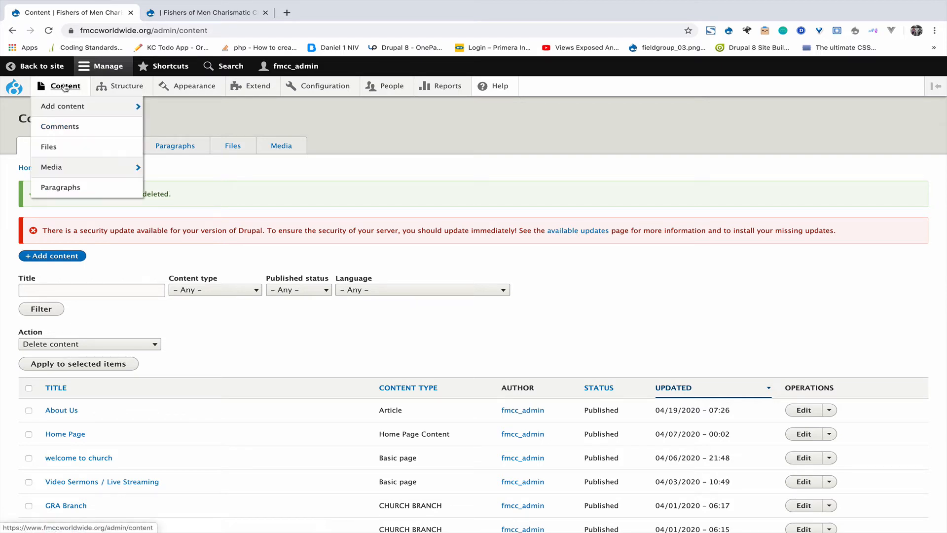
pyautogui.moveTo(70, 106)
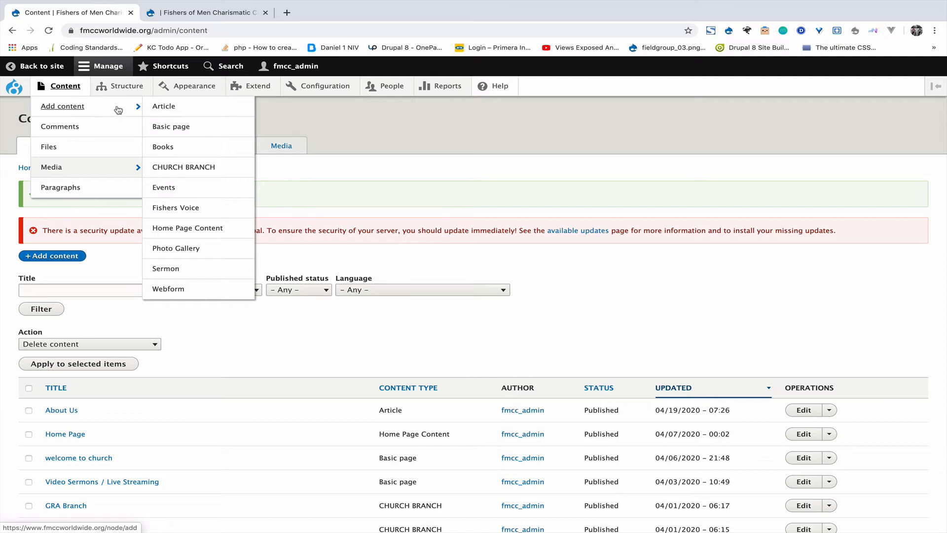
pyautogui.click(170, 149)
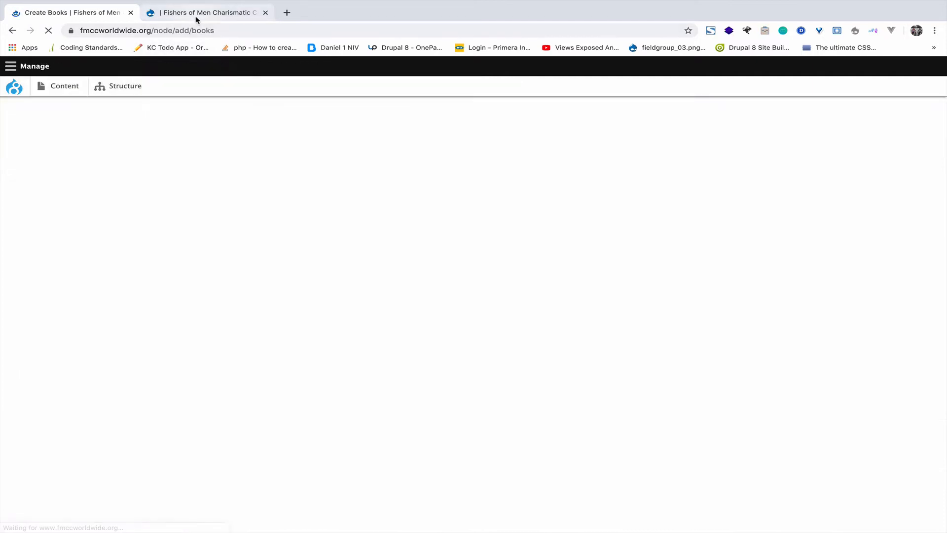
# Step: Glance at the live site's Book Store page, then return to the Books form's Title field
pyautogui.click(196, 14)
pyautogui.scroll(3, 408, 193)
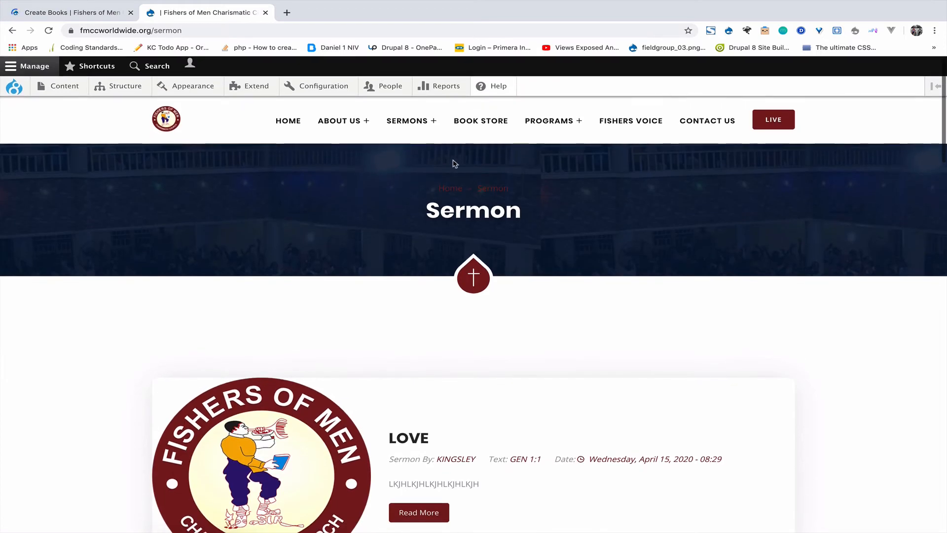
pyautogui.click(478, 126)
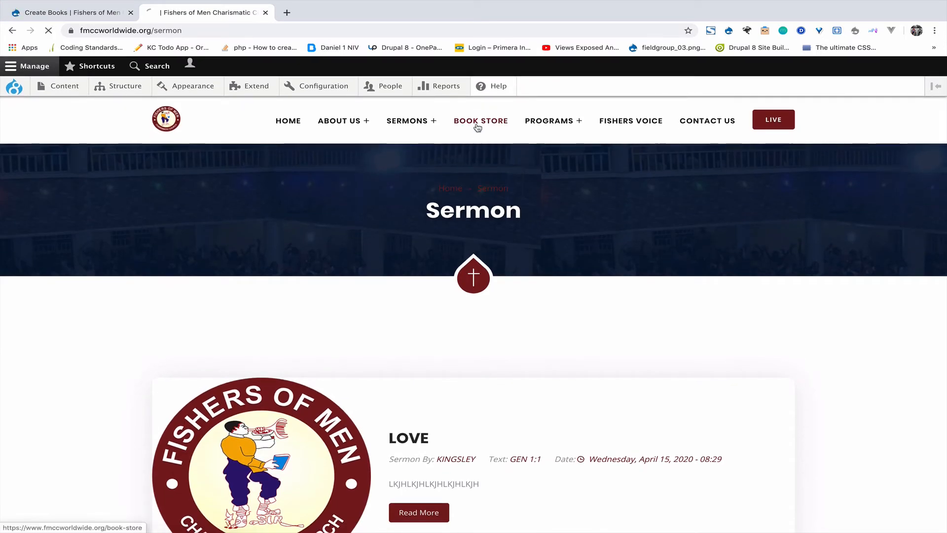
pyautogui.click(101, 12)
pyautogui.moveTo(57, 86)
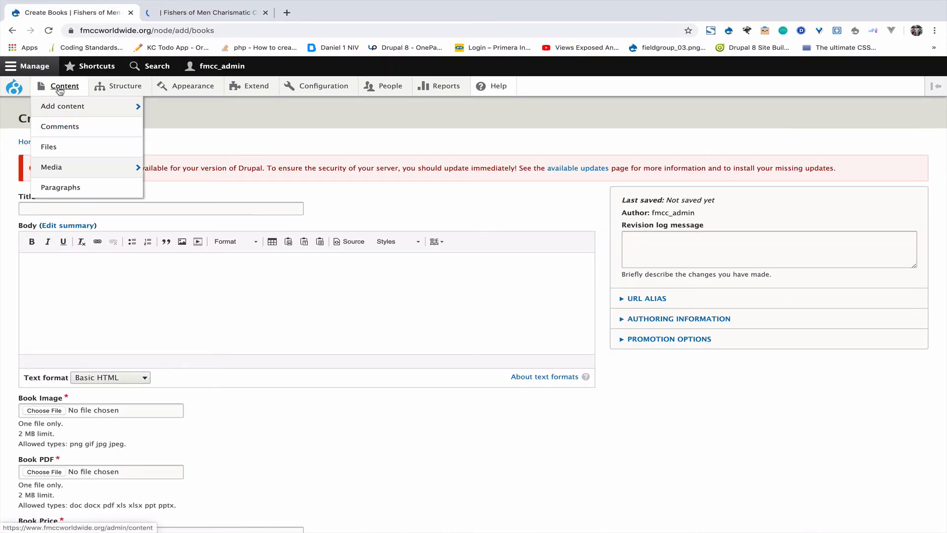
pyautogui.moveTo(61, 108)
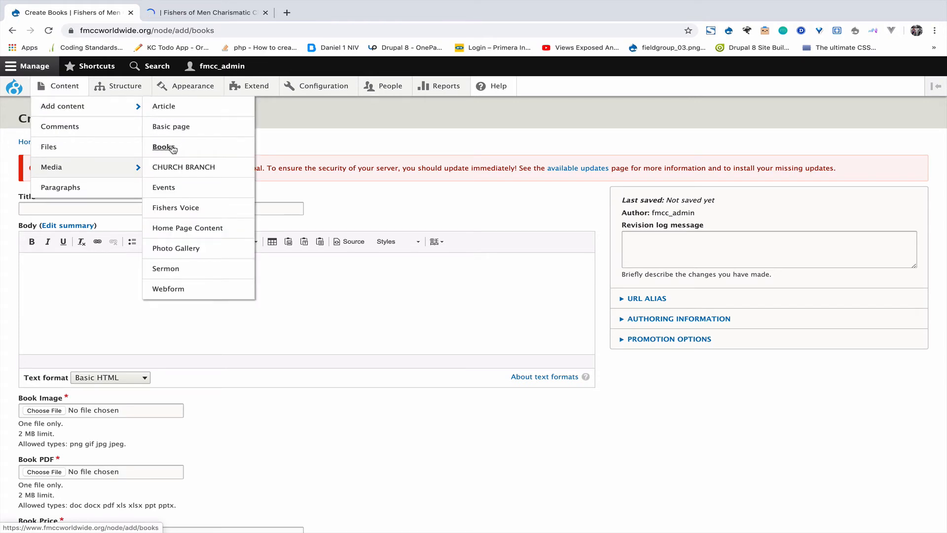
pyautogui.click(71, 209)
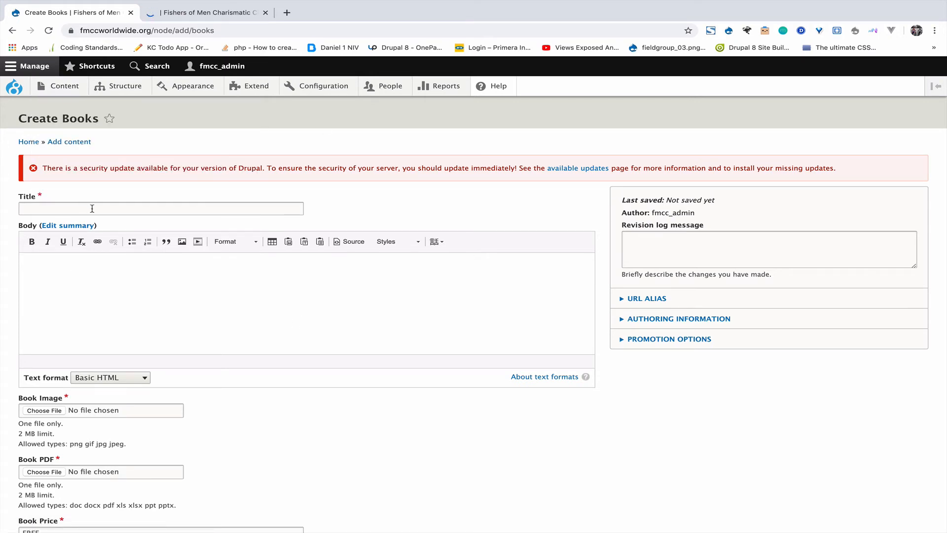
# Step: Check the Books form's Title and Book Price fields and try saving the empty form
pyautogui.click(1, 264)
pyautogui.scroll(-3, 79, 296)
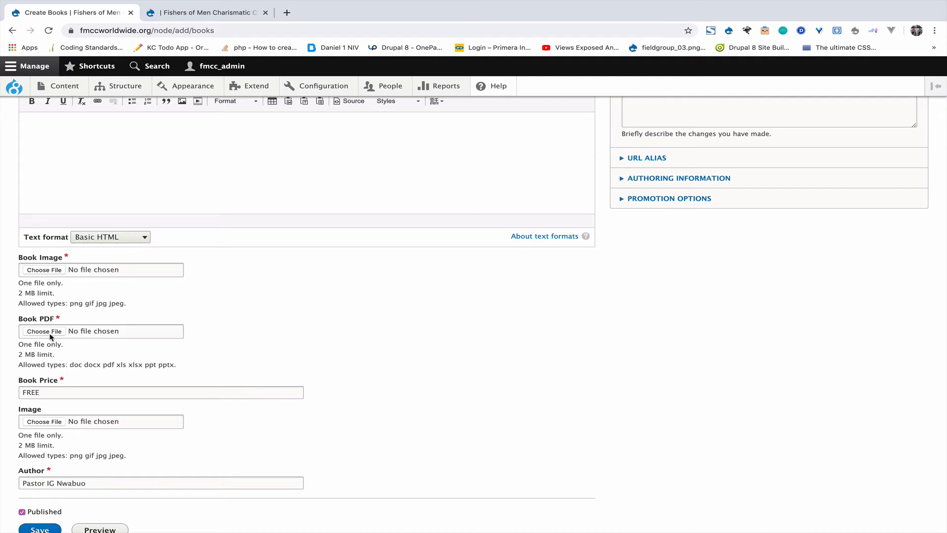
pyautogui.click(21, 393)
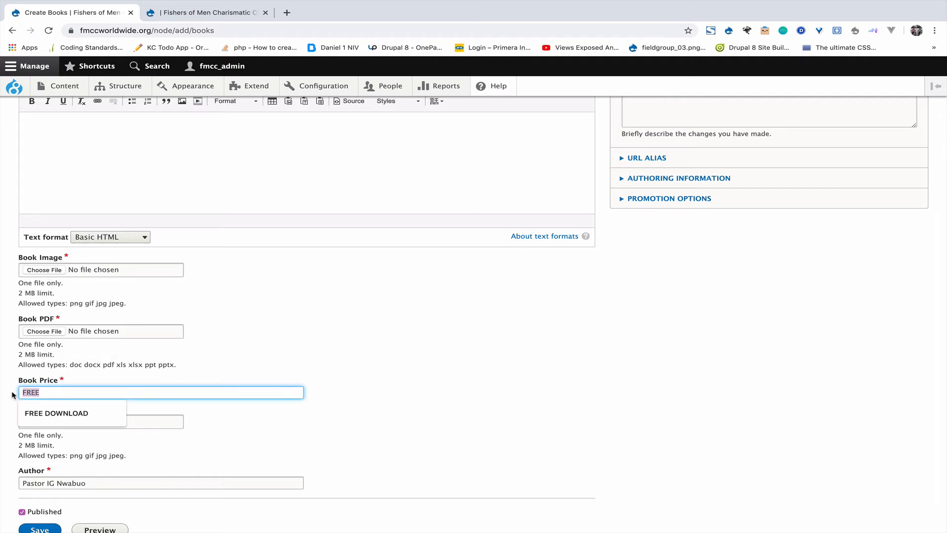
pyautogui.click(59, 402)
pyautogui.scroll(-2, 43, 427)
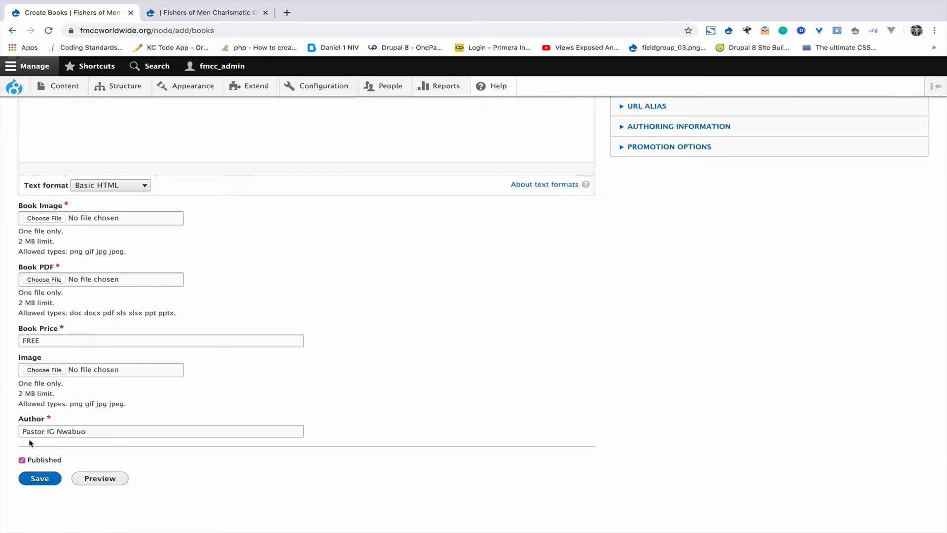
pyautogui.click(40, 477)
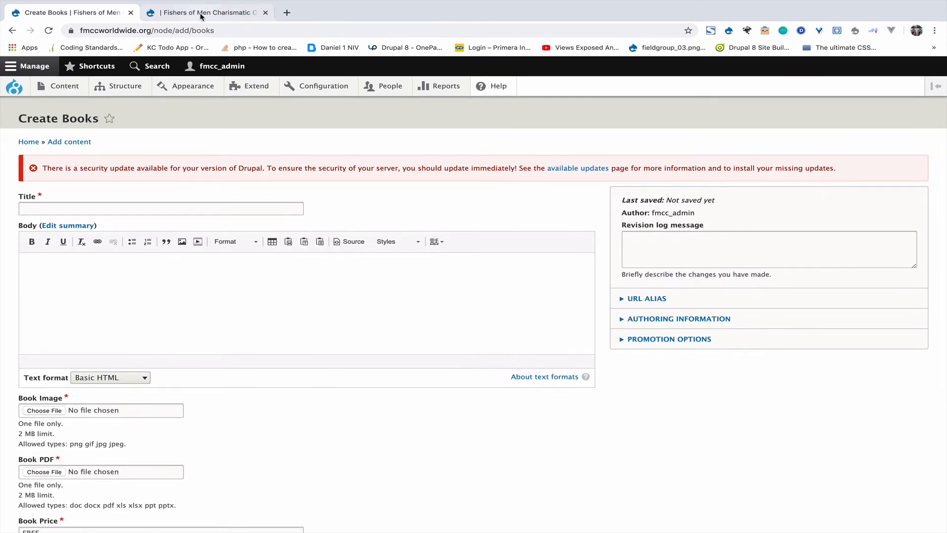
# Step: Scroll the live Book Store listings, such as THE BIBLICAL CHRISTIANITY
pyautogui.click(202, 13)
pyautogui.scroll(-7, 288, 284)
pyautogui.scroll(-10, 539, 292)
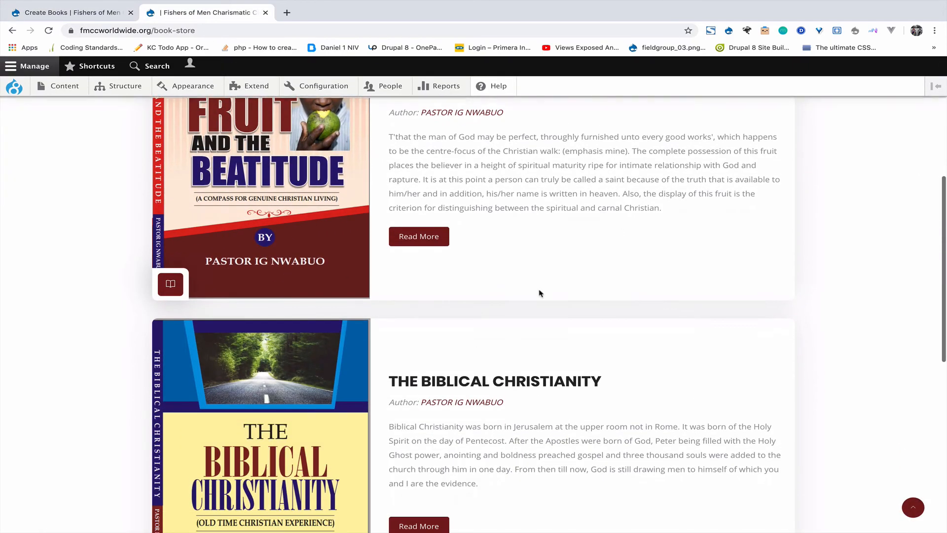
# Step: Open a new CHURCH BRANCH form and load the live site's Contact Us page
pyautogui.scroll(15, 539, 266)
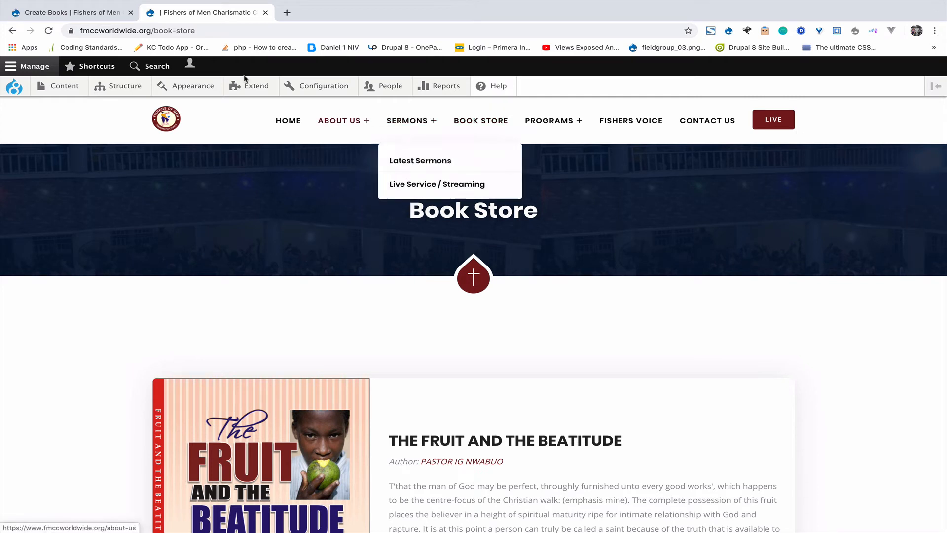
pyautogui.click(108, 14)
pyautogui.moveTo(46, 87)
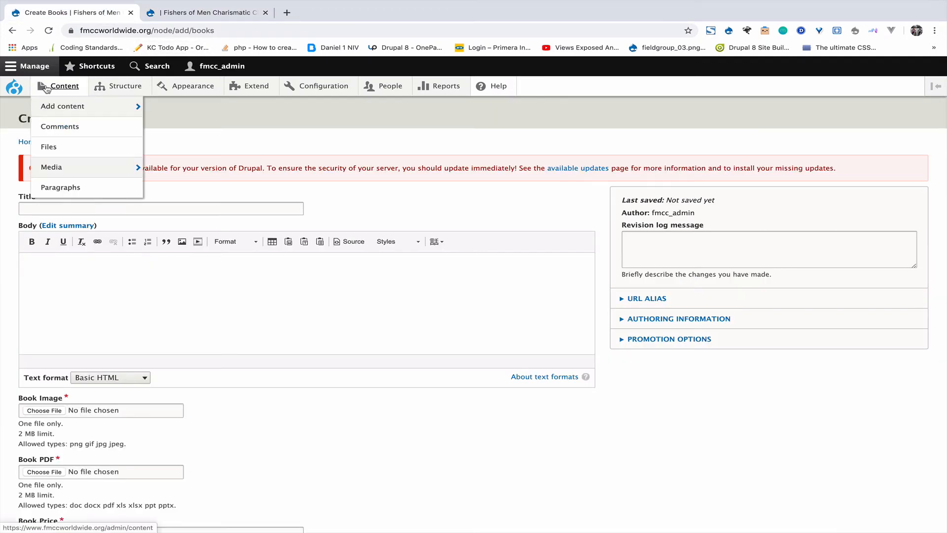
pyautogui.moveTo(75, 107)
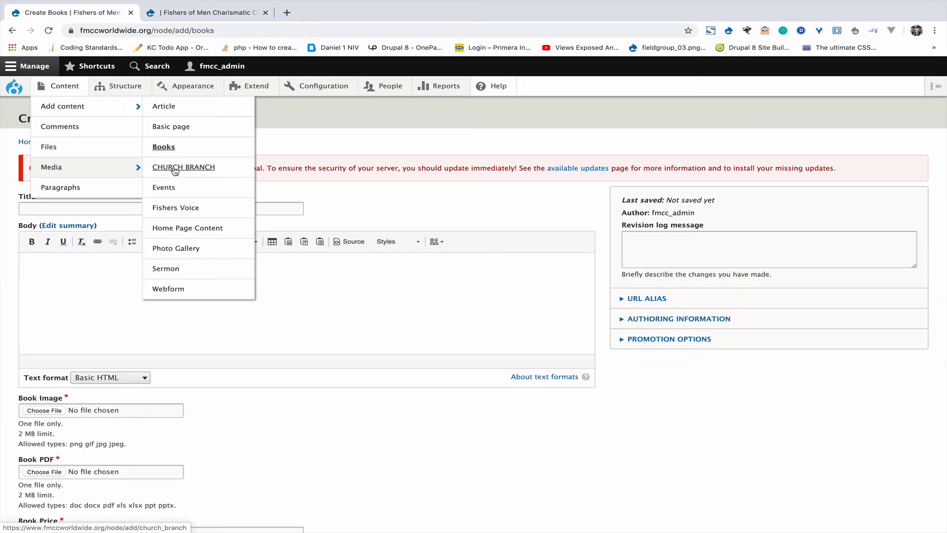
pyautogui.click(192, 168)
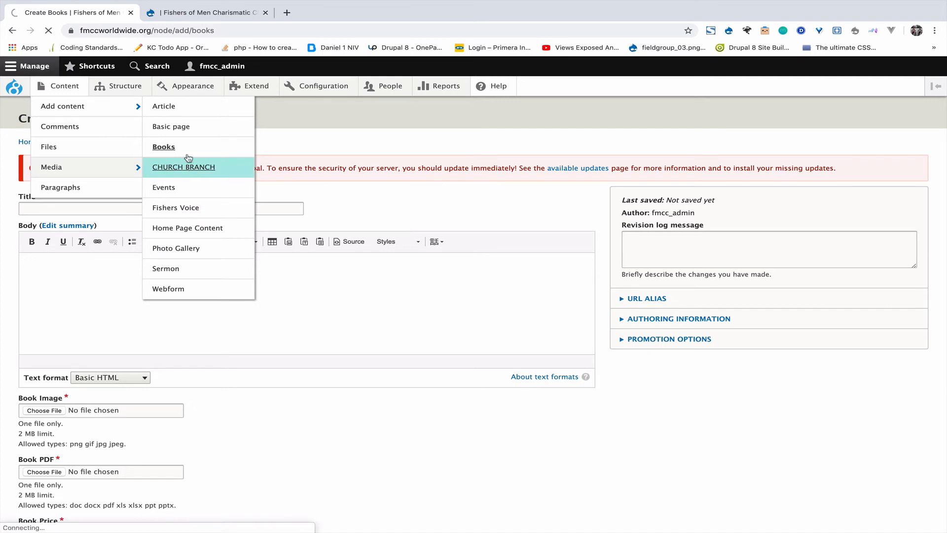
pyautogui.click(208, 12)
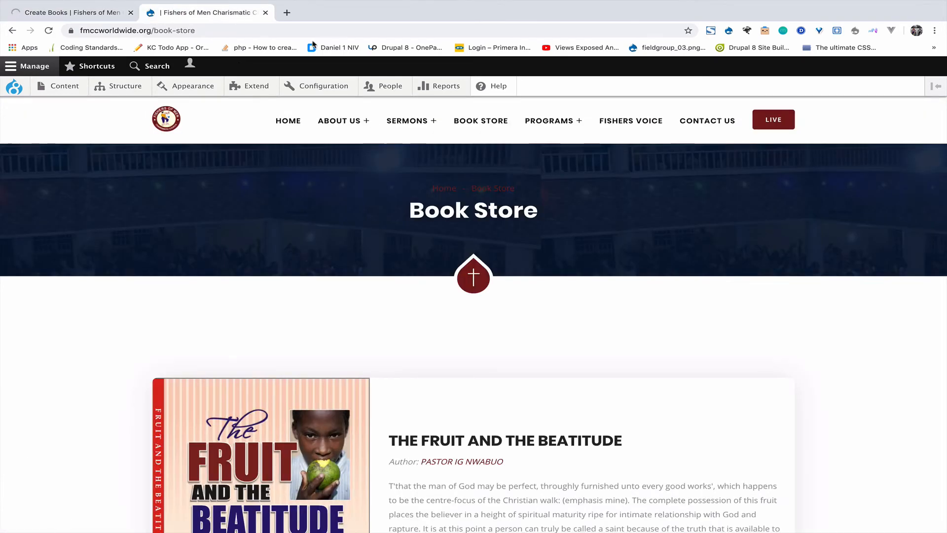
pyautogui.click(709, 122)
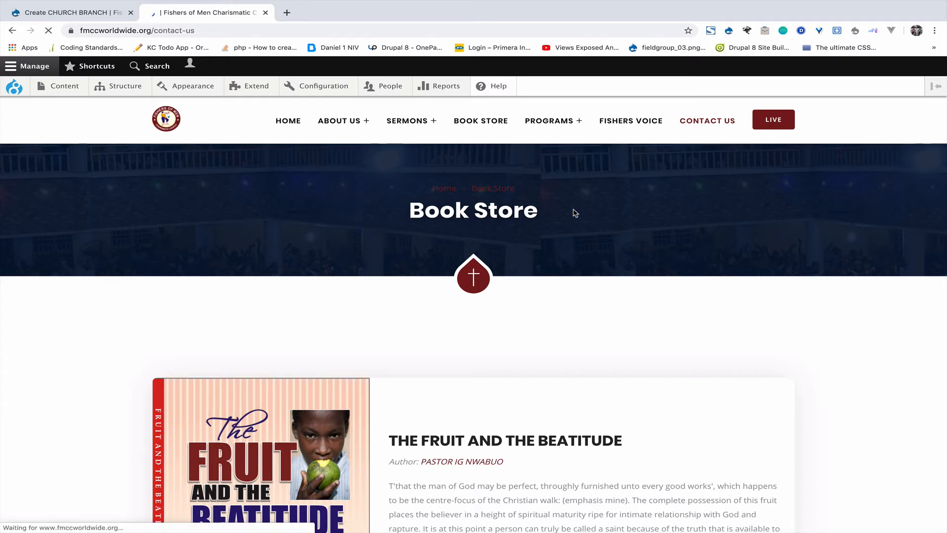
# Step: Scroll the Contact Us page to the branch address cards, then return to Create CHURCH BRANCH
pyautogui.scroll(-6, 574, 213)
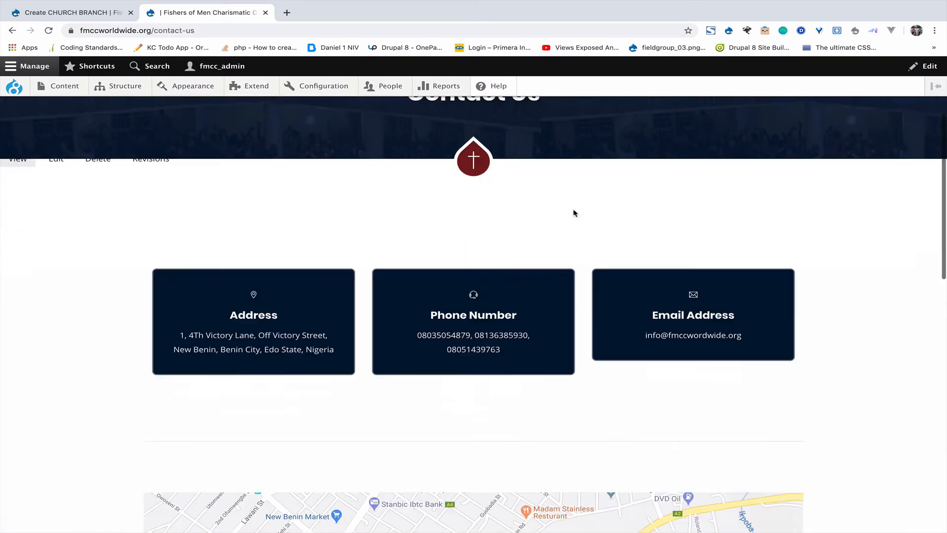
pyautogui.scroll(-10, 575, 213)
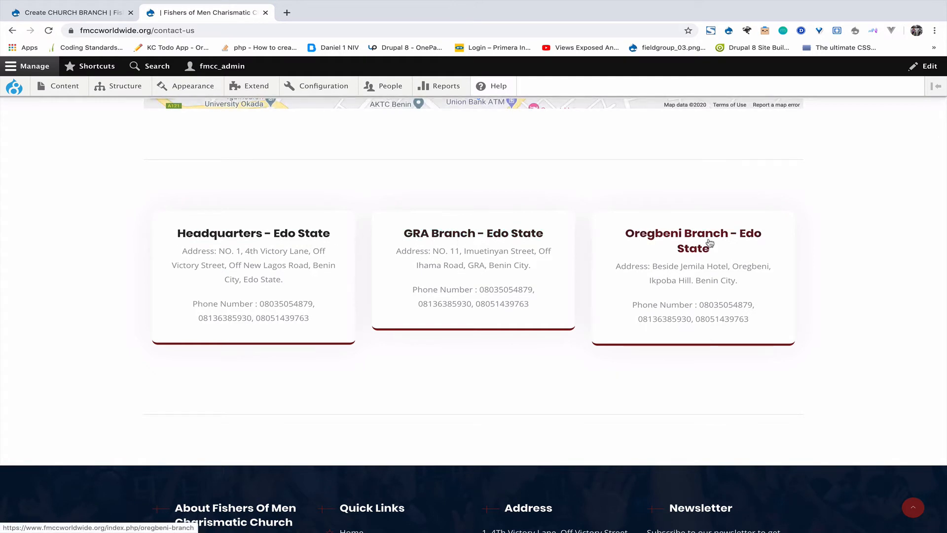
pyautogui.click(97, 15)
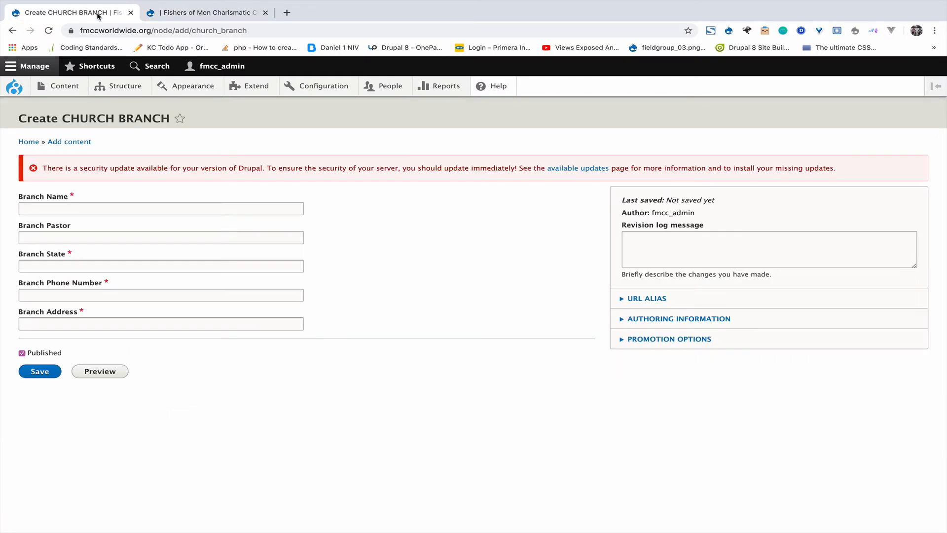
# Step: Name the branch LAGOS and fill pastor, state and contact details from saved suggestions
pyautogui.click(99, 210)
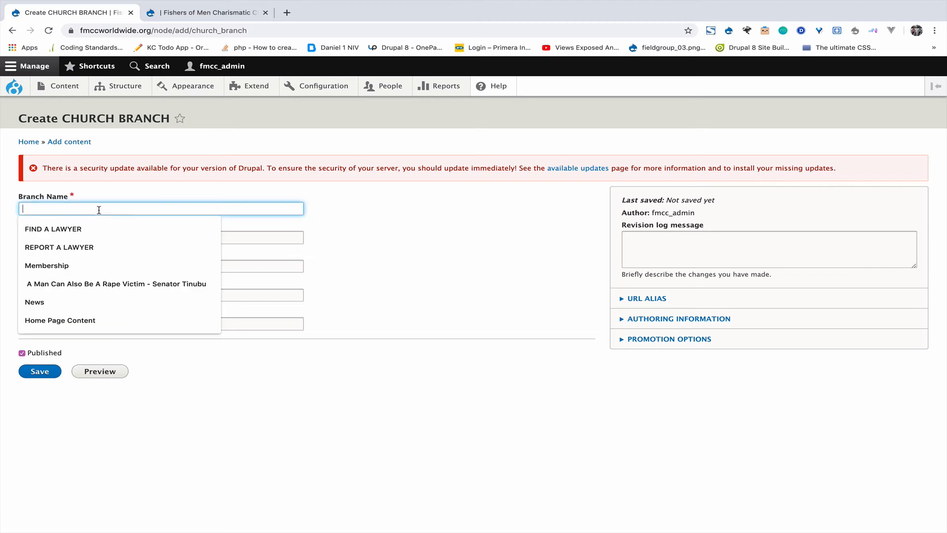
pyautogui.write('L')
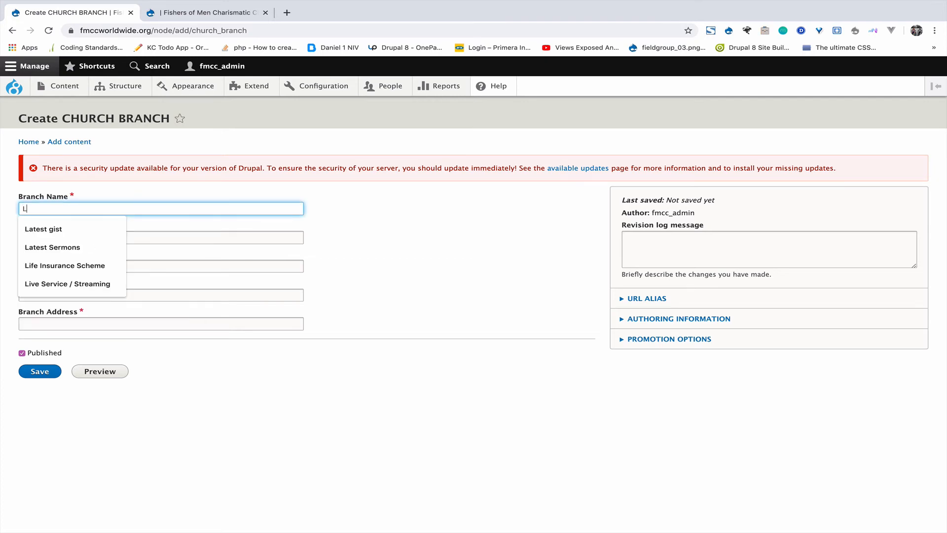
pyautogui.write('AGOS')
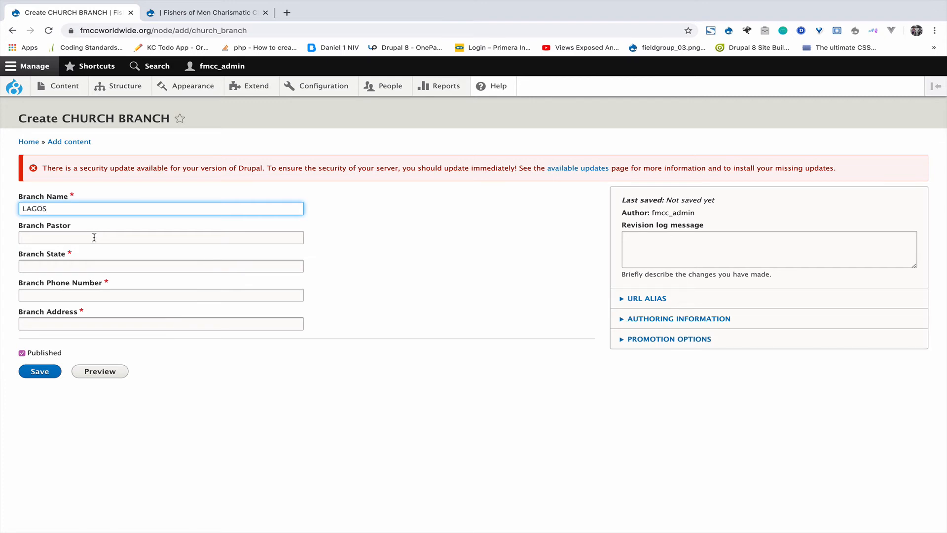
pyautogui.click(85, 240)
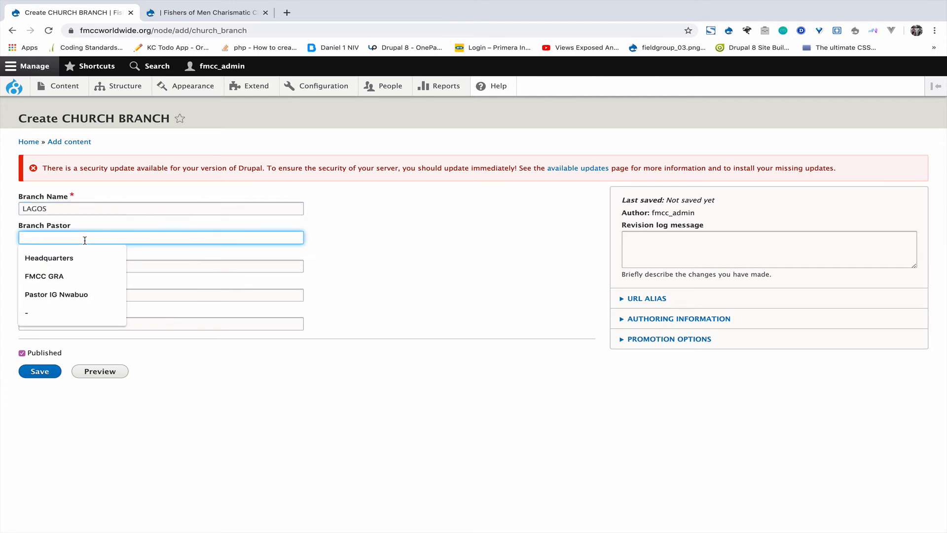
pyautogui.click(59, 294)
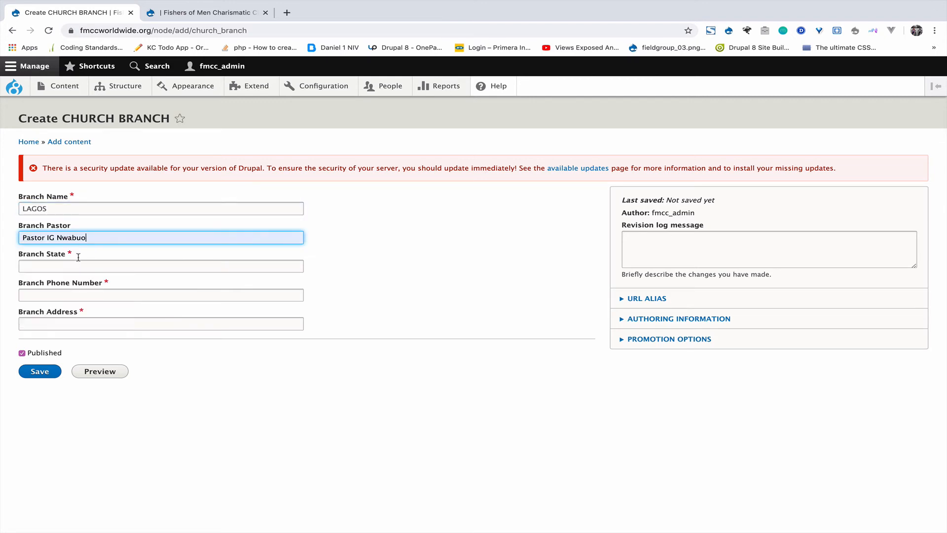
pyautogui.click(58, 267)
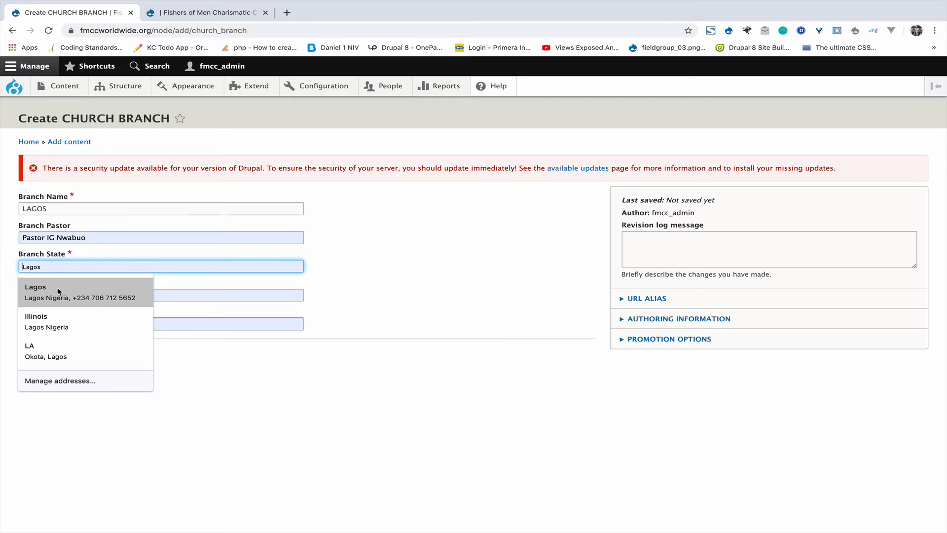
pyautogui.click(58, 291)
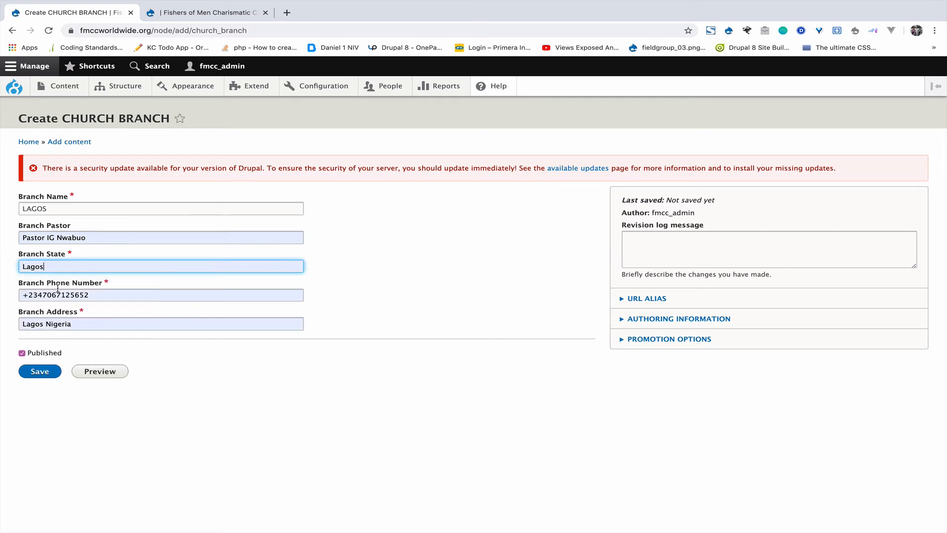
# Step: Replace the branch phone number and street address with new values, then save the branch
pyautogui.click(96, 294)
pyautogui.moveTo(97, 295); pyautogui.dragTo(12, 297)
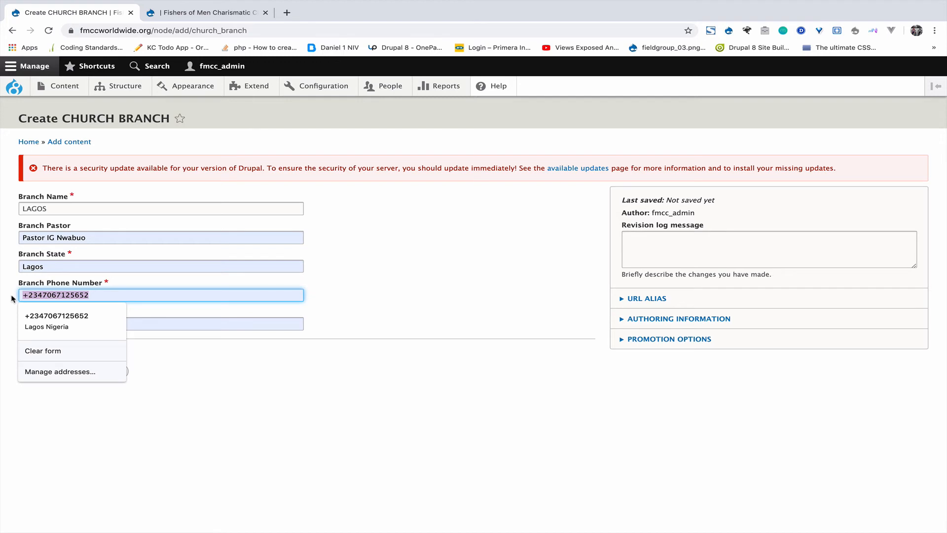
pyautogui.press('BackSpace')
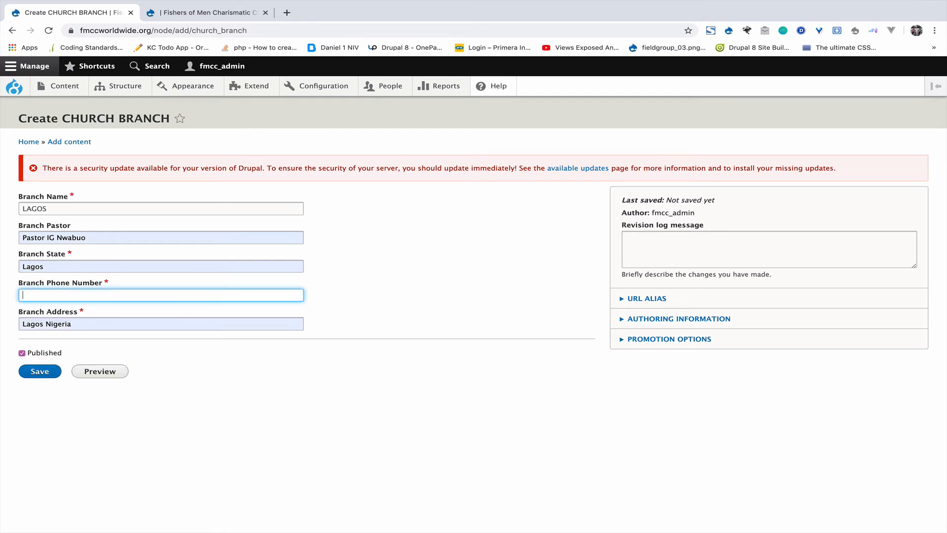
pyautogui.click(11, 350)
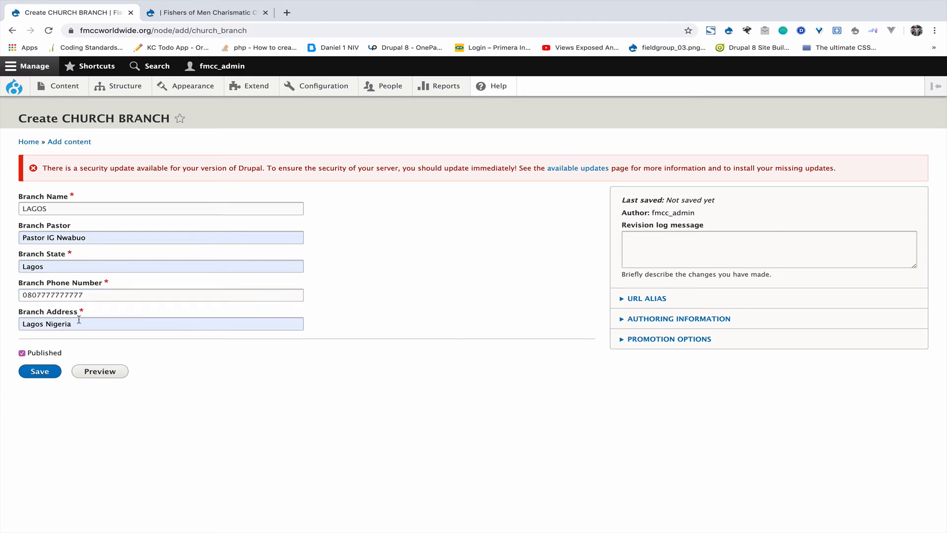
pyautogui.moveTo(97, 322); pyautogui.dragTo(2, 325)
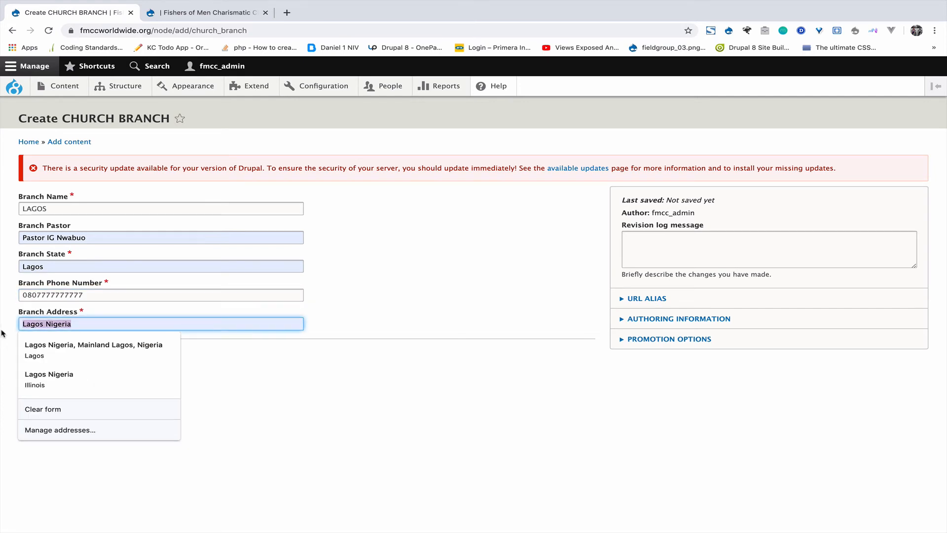
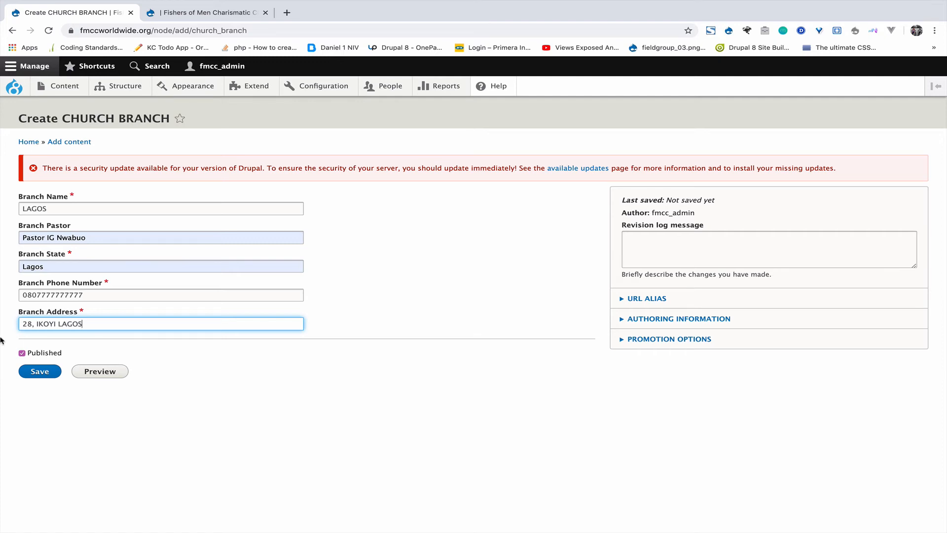
pyautogui.click(31, 371)
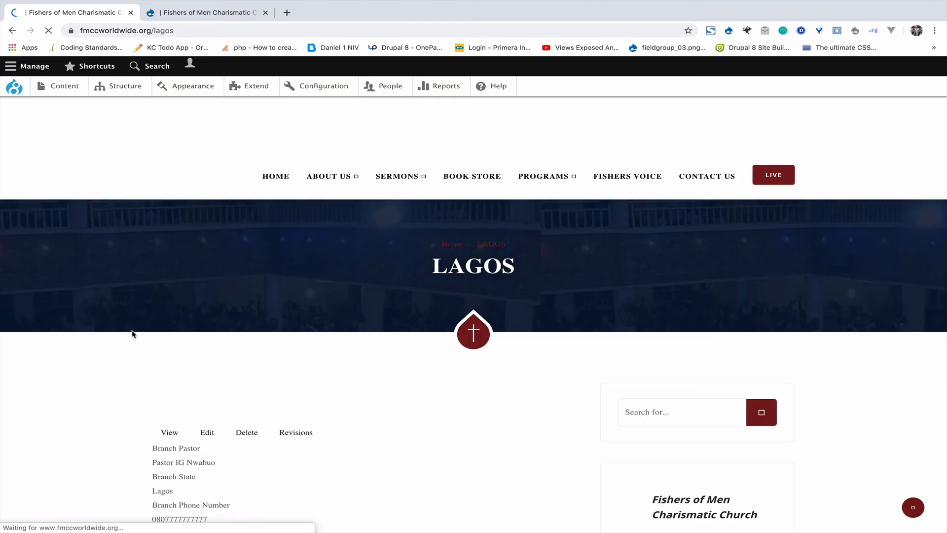
# Step: Reload the Contact Us page to confirm the LAGOS - Lagos card, then return to /lagos
pyautogui.scroll(-5, 132, 334)
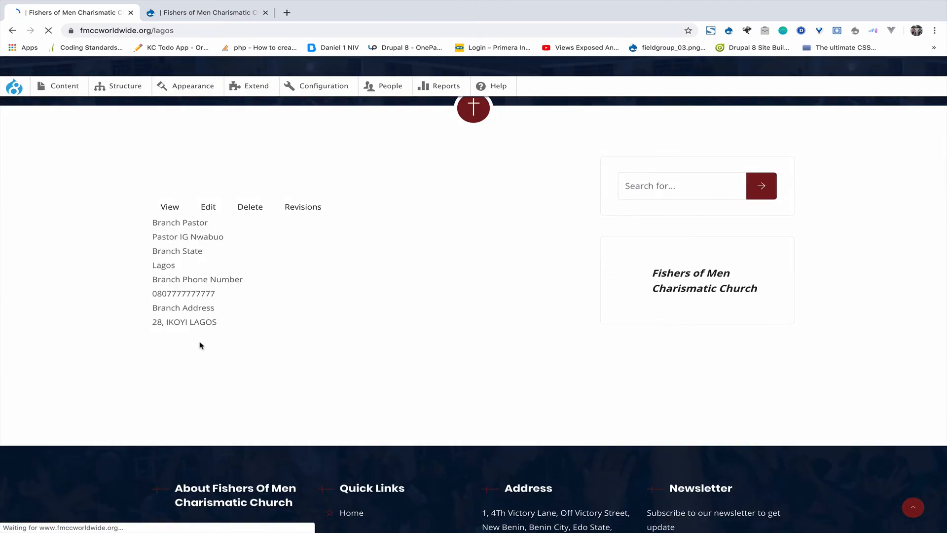
pyautogui.click(207, 14)
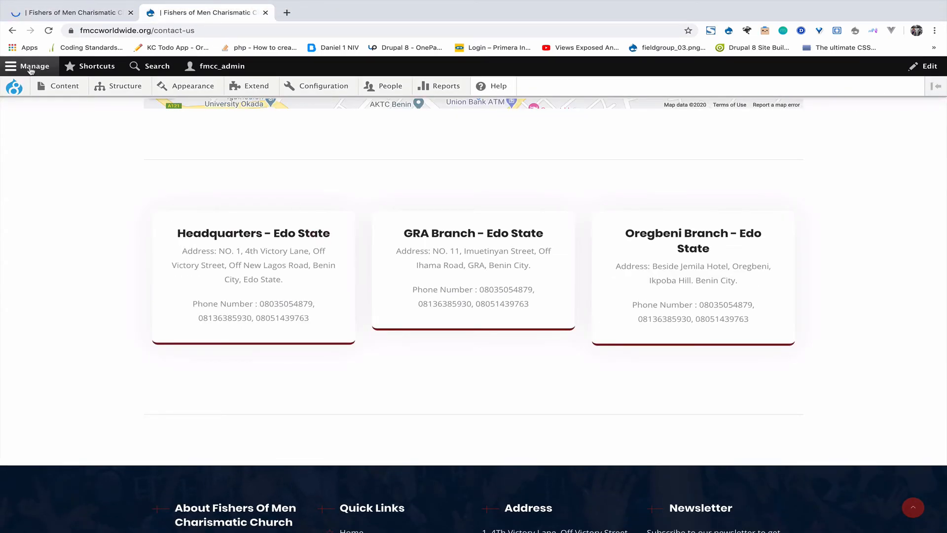
pyautogui.click(49, 30)
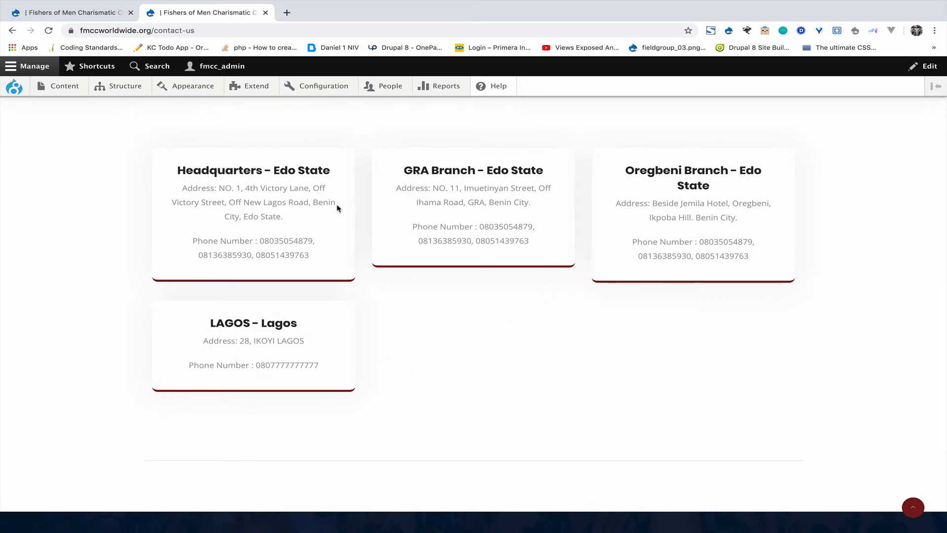
pyautogui.click(85, 15)
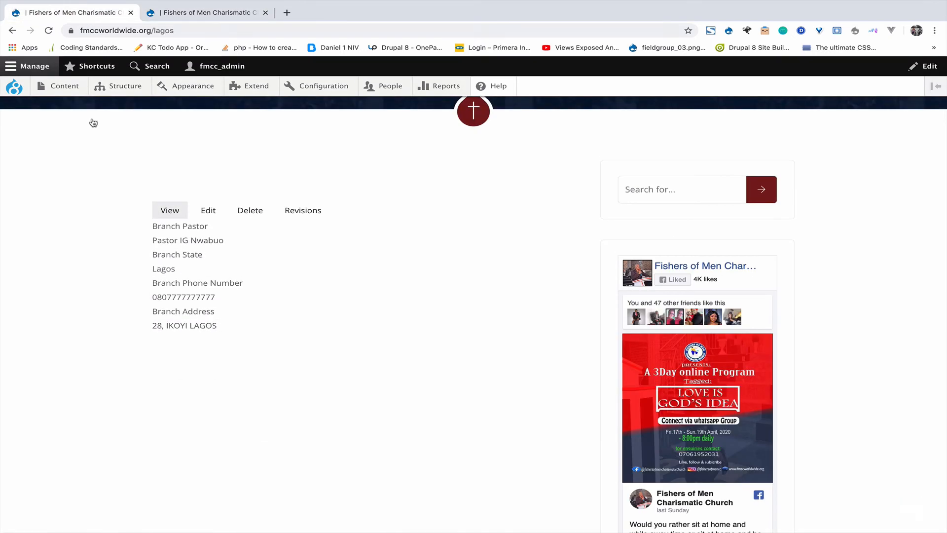
pyautogui.scroll(4, 110, 207)
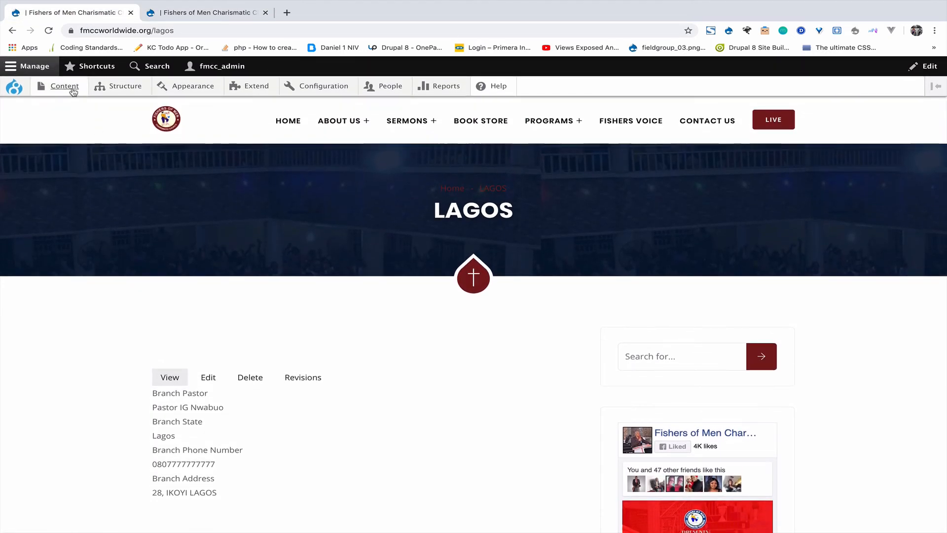
# Step: Open a blank Create Events form and view the site's public programmes page
pyautogui.moveTo(65, 87)
pyautogui.moveTo(74, 106)
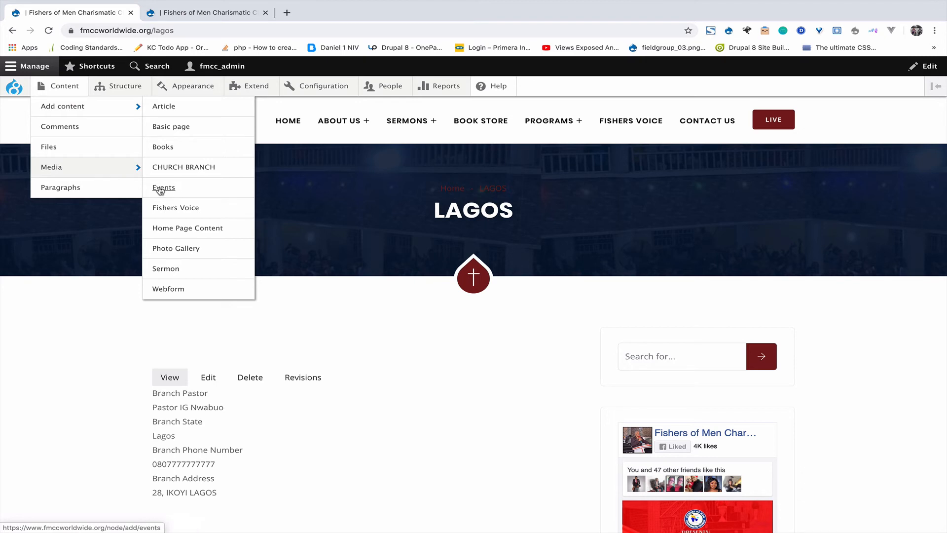
pyautogui.click(178, 192)
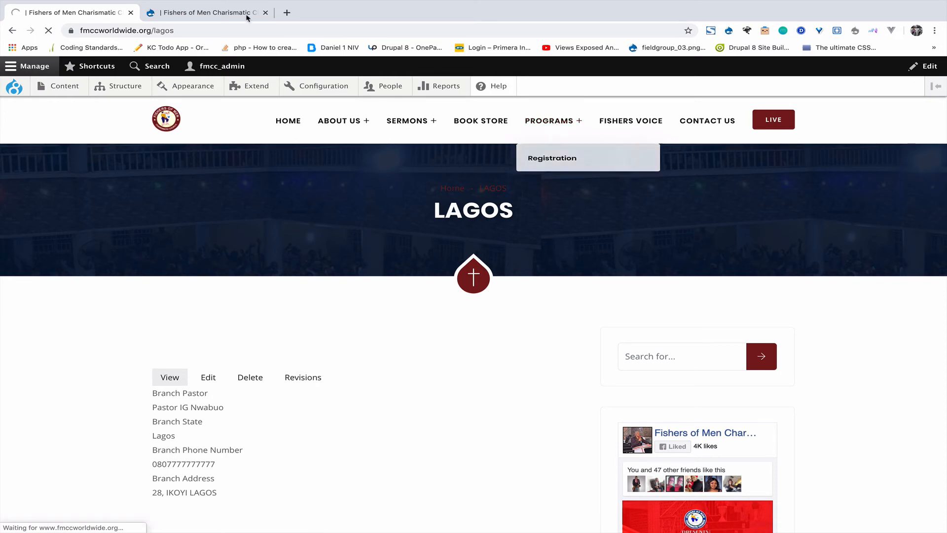
pyautogui.click(224, 13)
pyautogui.scroll(15, 492, 129)
pyautogui.scroll(2, 492, 128)
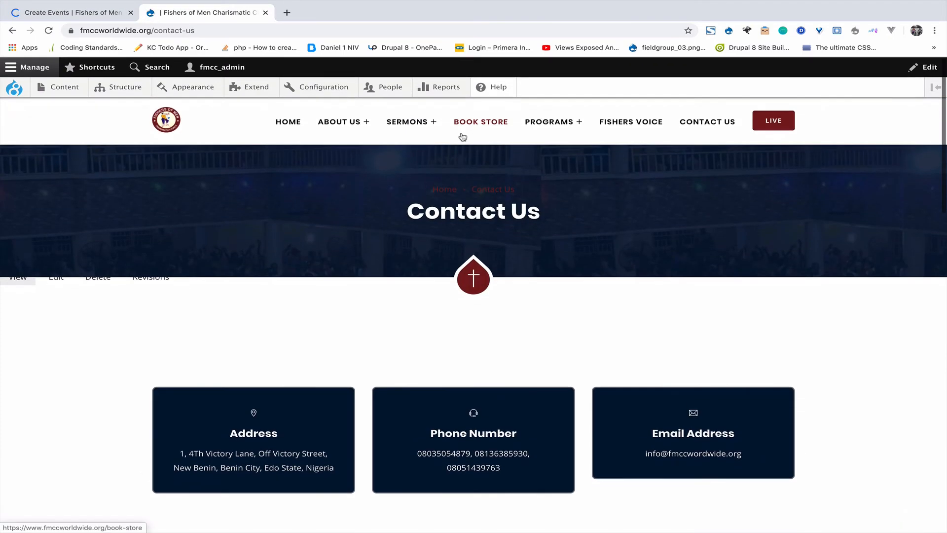
pyautogui.click(555, 126)
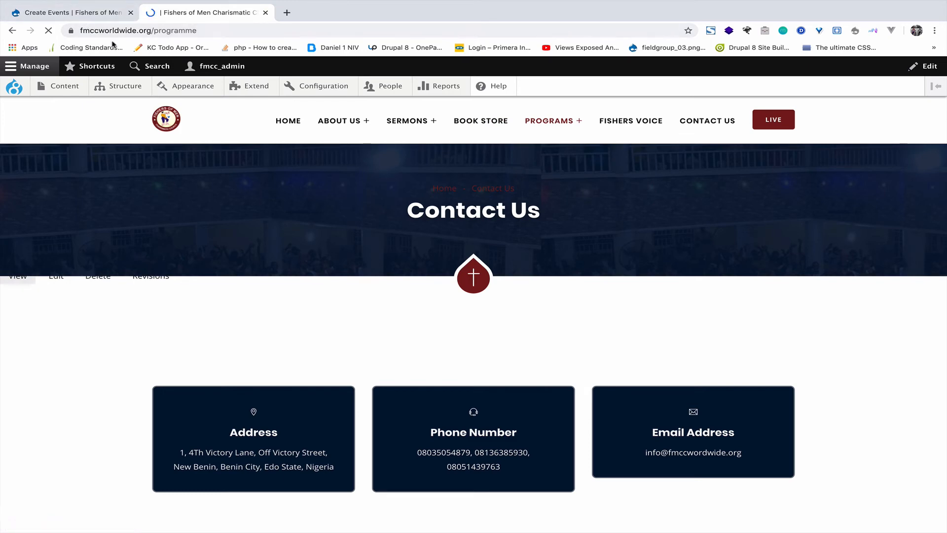
# Step: Compare the blank Create Events form against the public programme page
pyautogui.click(98, 15)
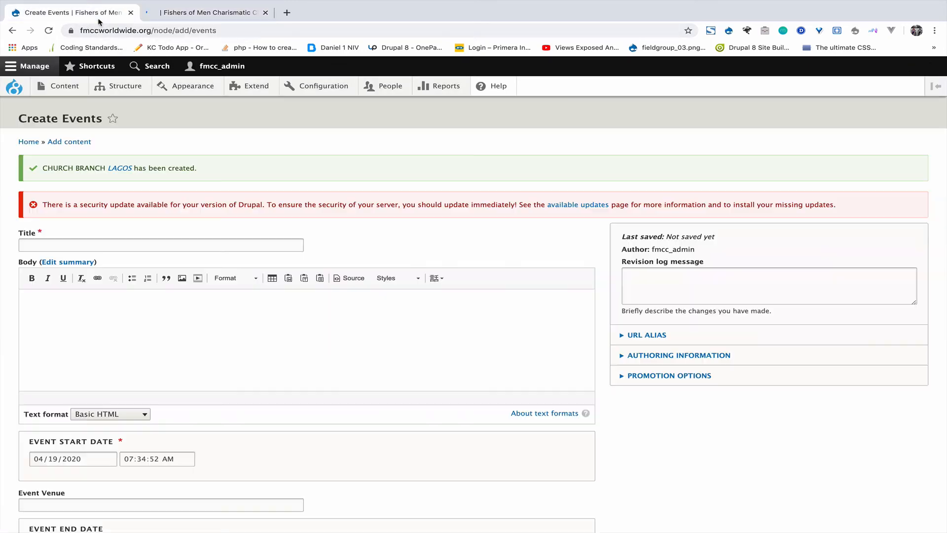
pyautogui.click(186, 15)
pyautogui.scroll(-7, 314, 377)
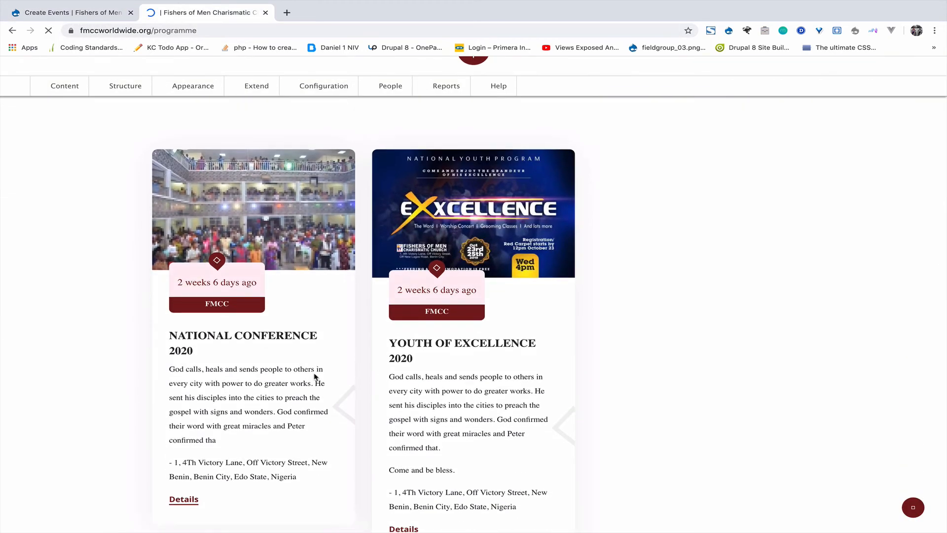
pyautogui.scroll(9, 476, 310)
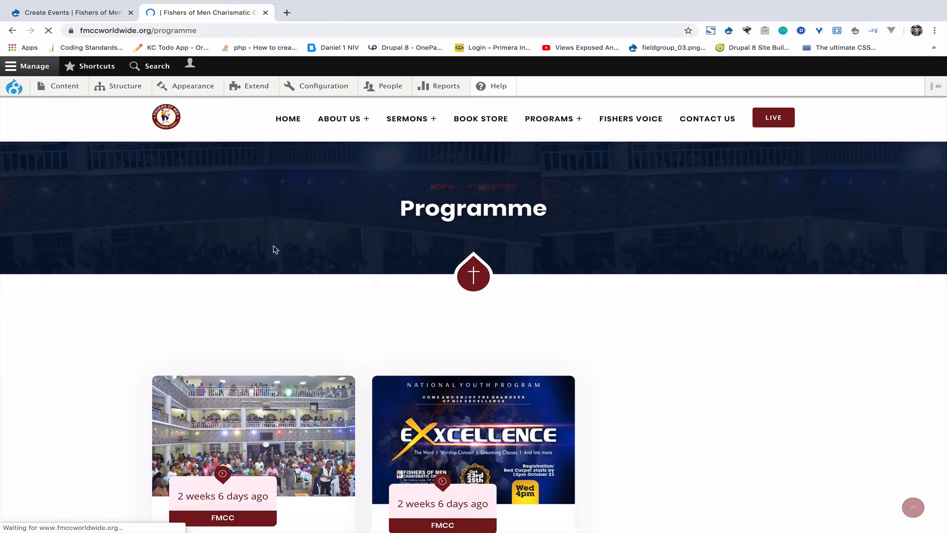
pyautogui.click(97, 12)
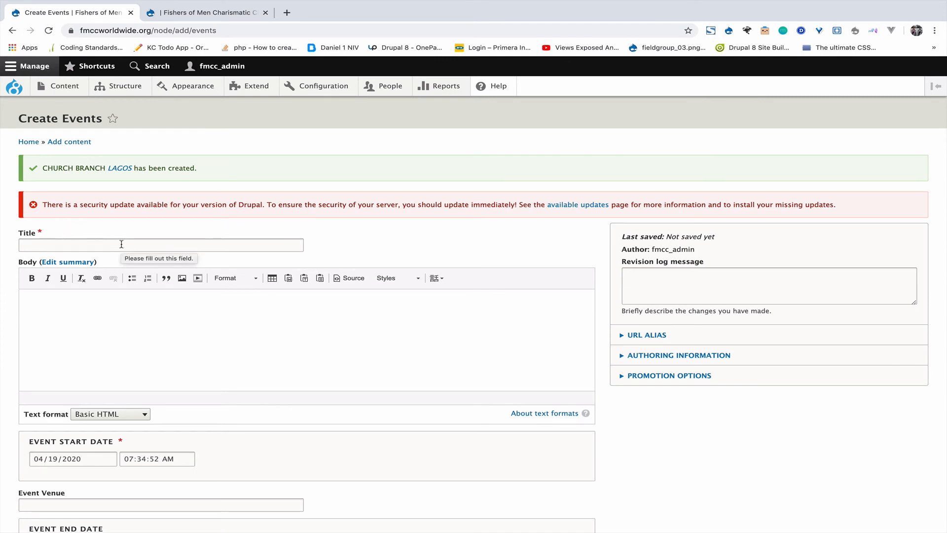
# Step: Fill Event Venue with EKO HOTEL AND SUITES VICTORIA ISLAND, LAGOS and the event address from suggestions
pyautogui.tripleClick(75, 114)
pyautogui.click(50, 248)
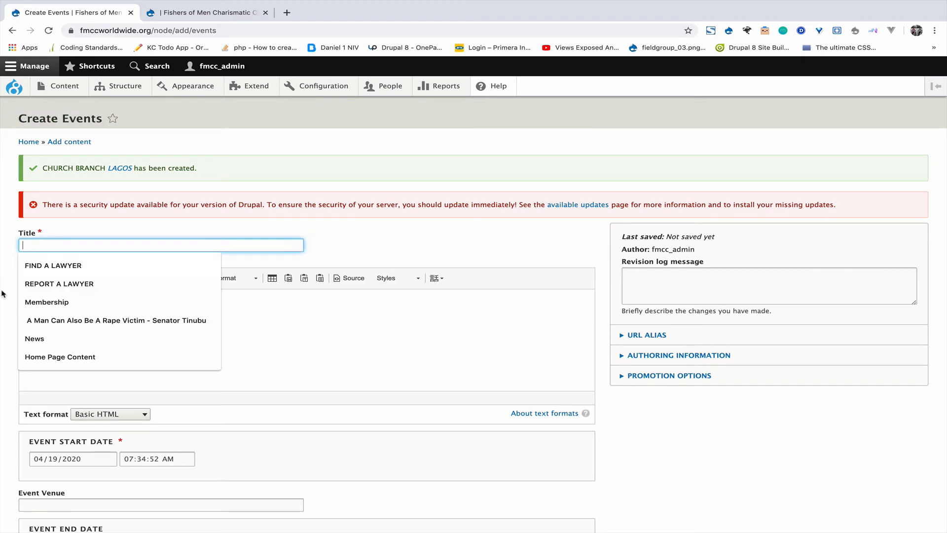
pyautogui.click(3, 303)
pyautogui.scroll(-2, 14, 281)
pyautogui.scroll(-2, 102, 264)
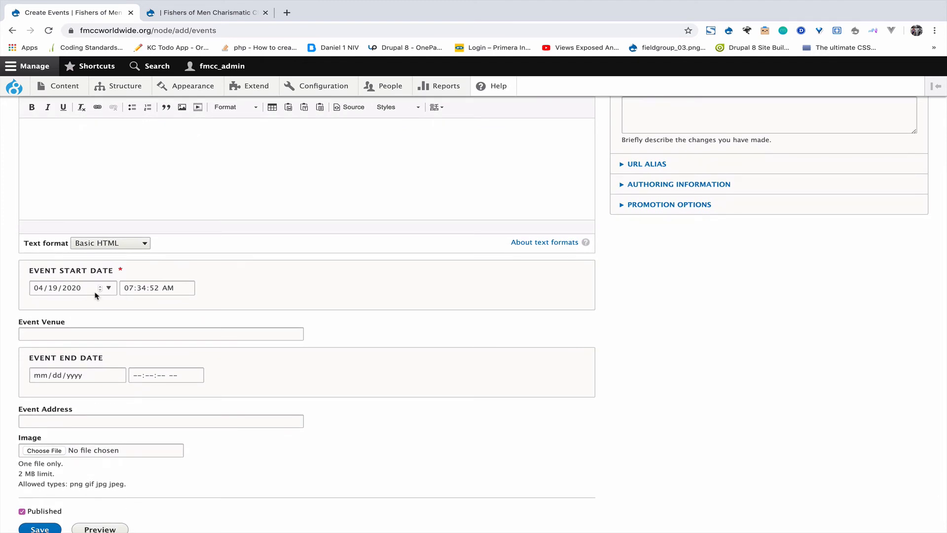
pyautogui.scroll(-1, 152, 310)
pyautogui.click(60, 282)
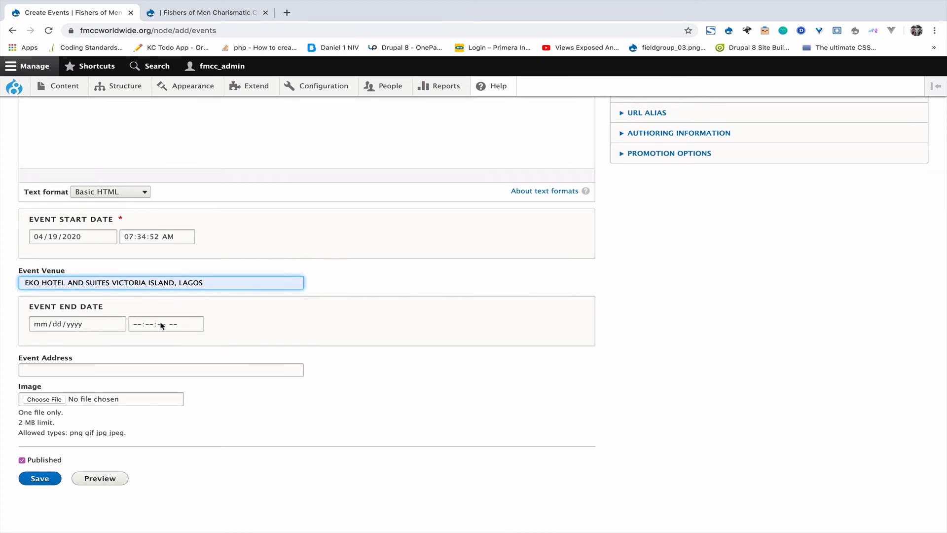
pyautogui.click(79, 370)
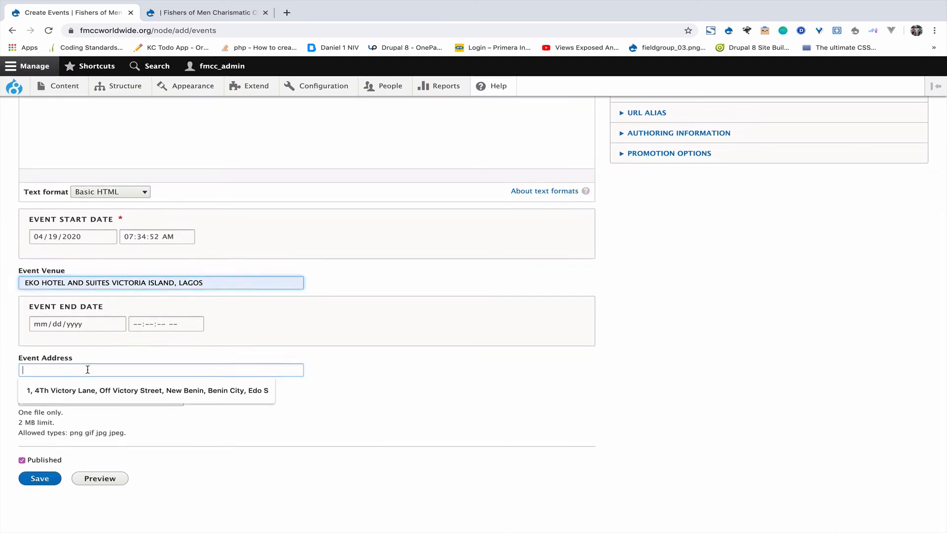
pyautogui.click(76, 391)
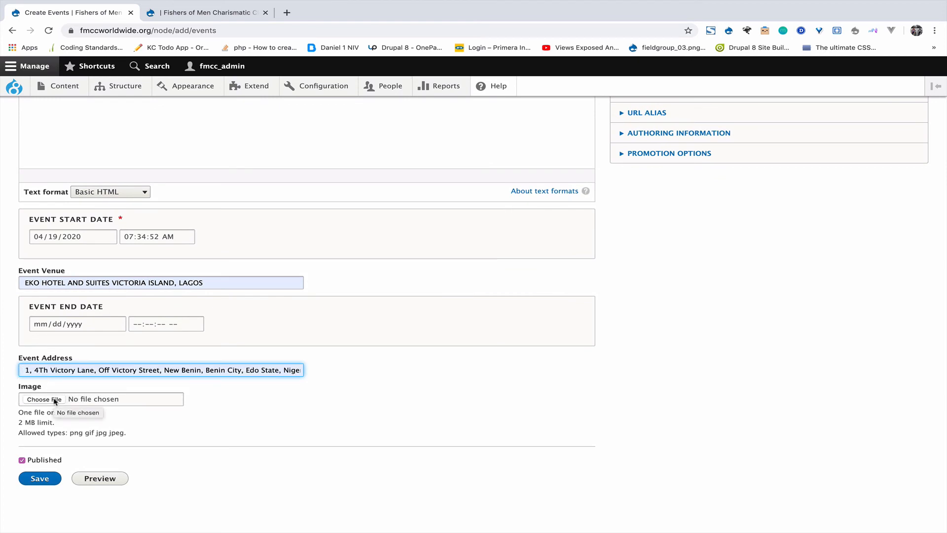
# Step: Recheck the public Programme page, then go back to the filled Create Events form
pyautogui.click(212, 14)
pyautogui.scroll(-4, 373, 219)
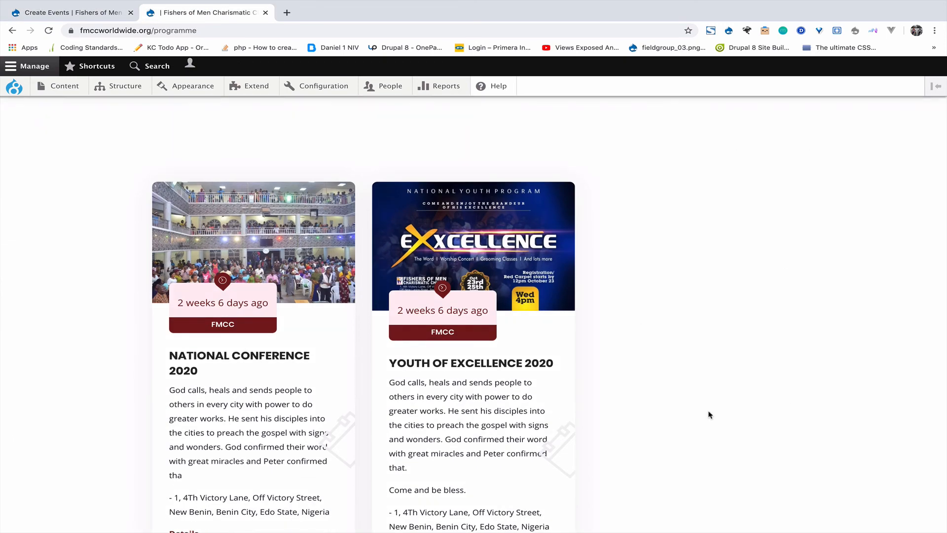
pyautogui.scroll(-2, 713, 374)
pyautogui.scroll(6, 713, 374)
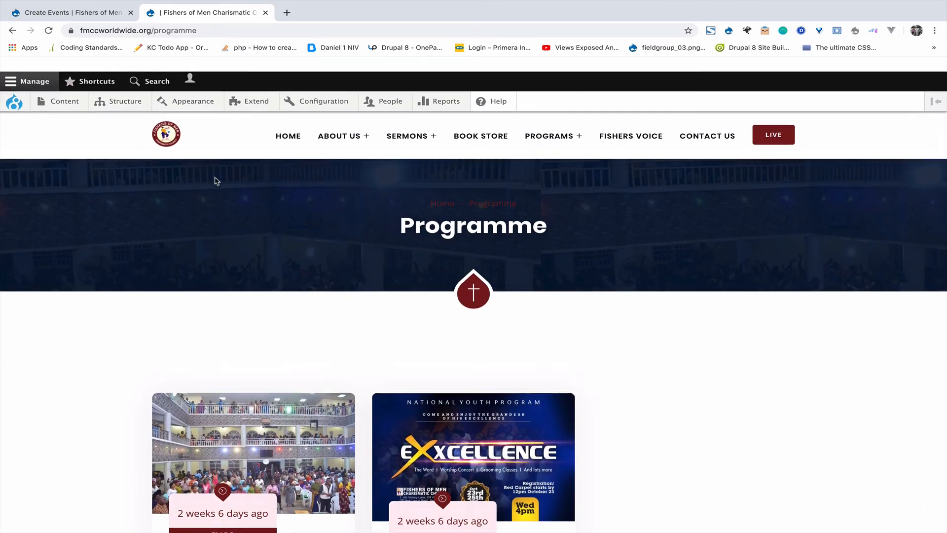
pyautogui.click(55, 5)
pyautogui.scroll(6, 34, 124)
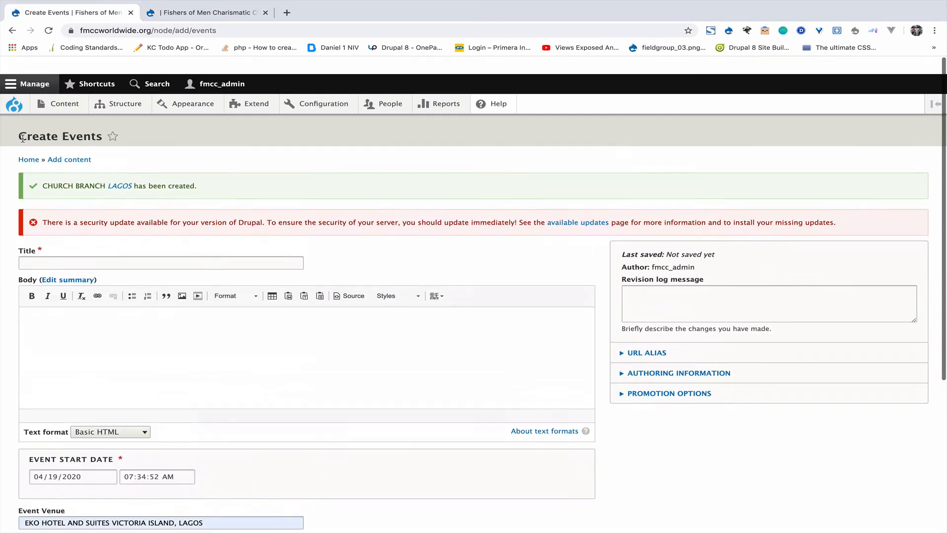
# Step: Open a blank Create Fishers Voice form from Content > Add content
pyautogui.moveTo(59, 87)
pyautogui.moveTo(73, 106)
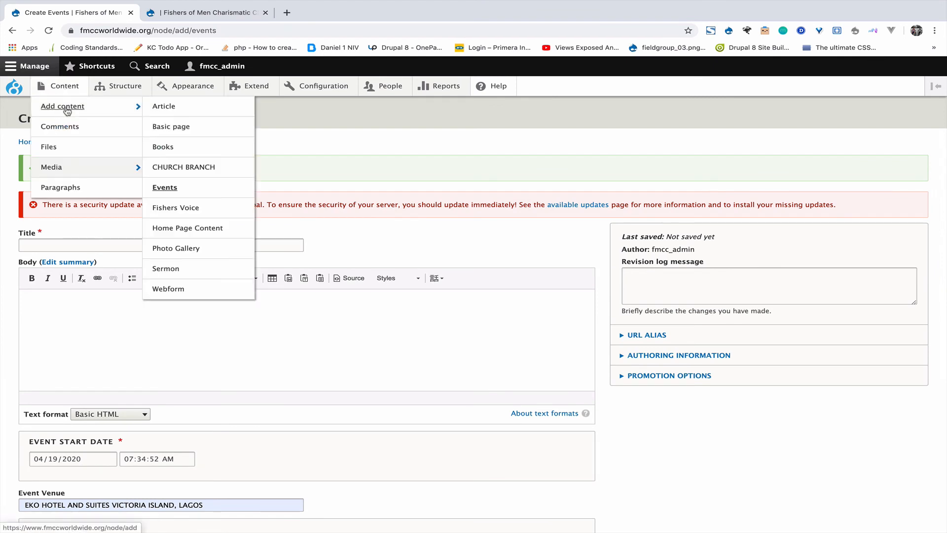
pyautogui.click(178, 209)
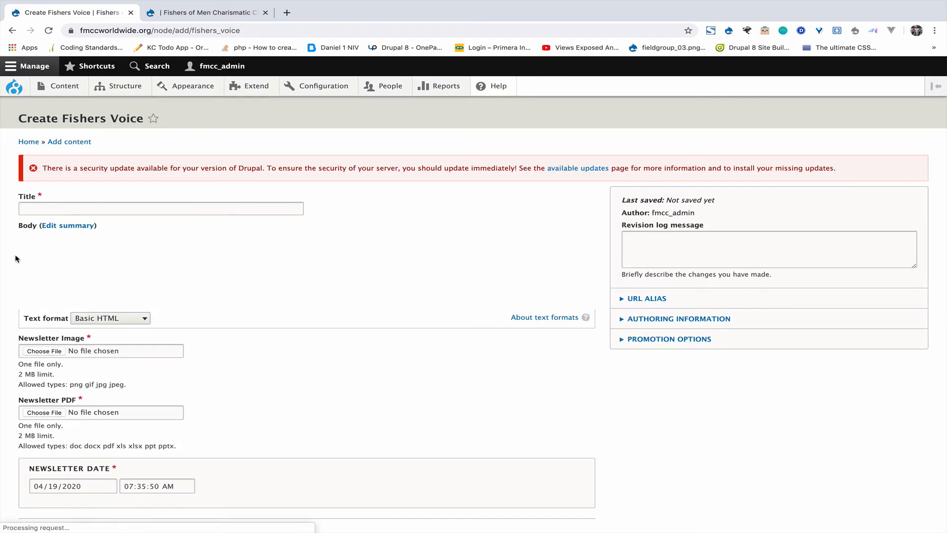
pyautogui.scroll(-3, 0, 252)
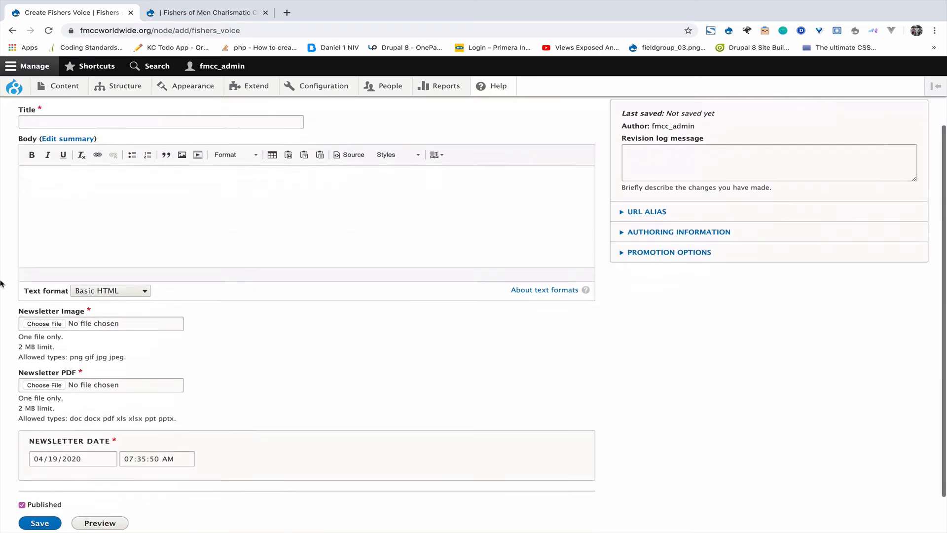
# Step: View the site's public Fishers Voice page, then return to the Create Fishers Voice form
pyautogui.click(211, 14)
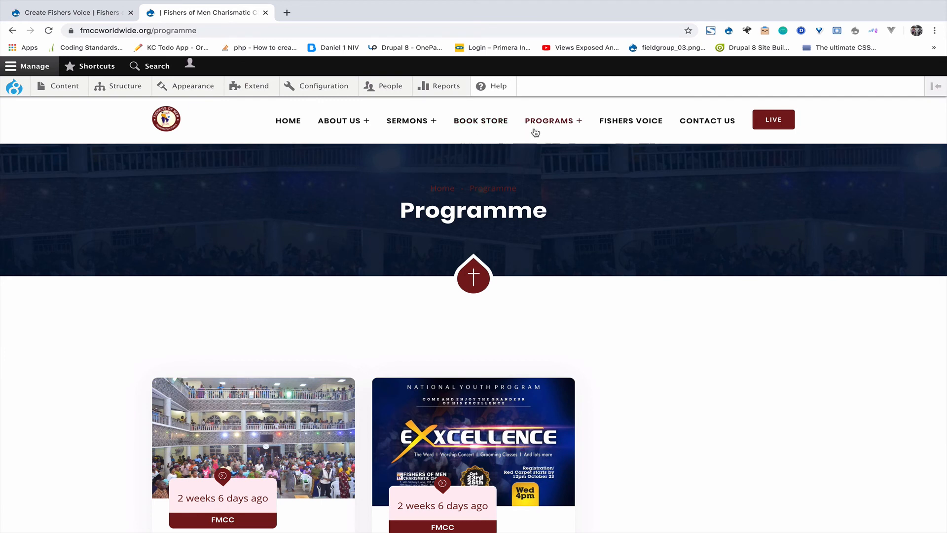
pyautogui.click(633, 129)
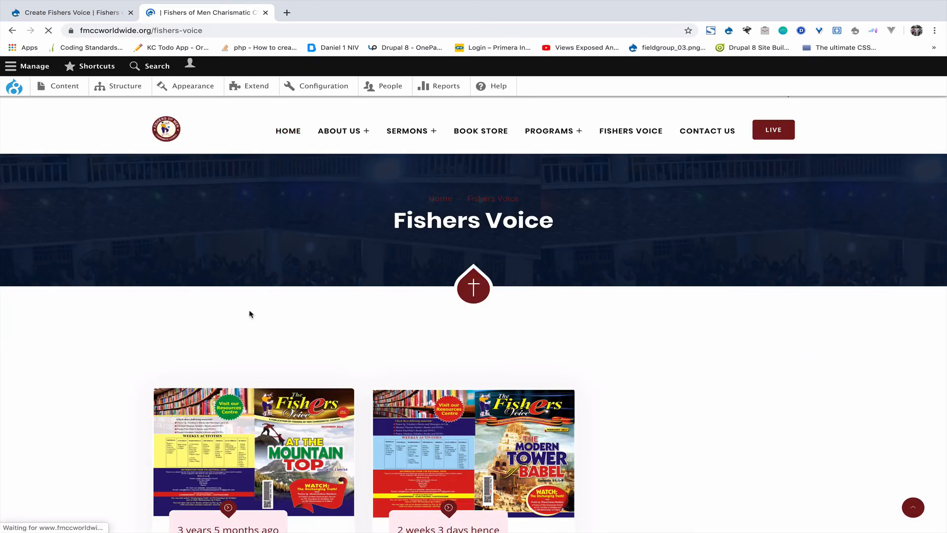
pyautogui.scroll(-5, 250, 314)
pyautogui.click(72, 14)
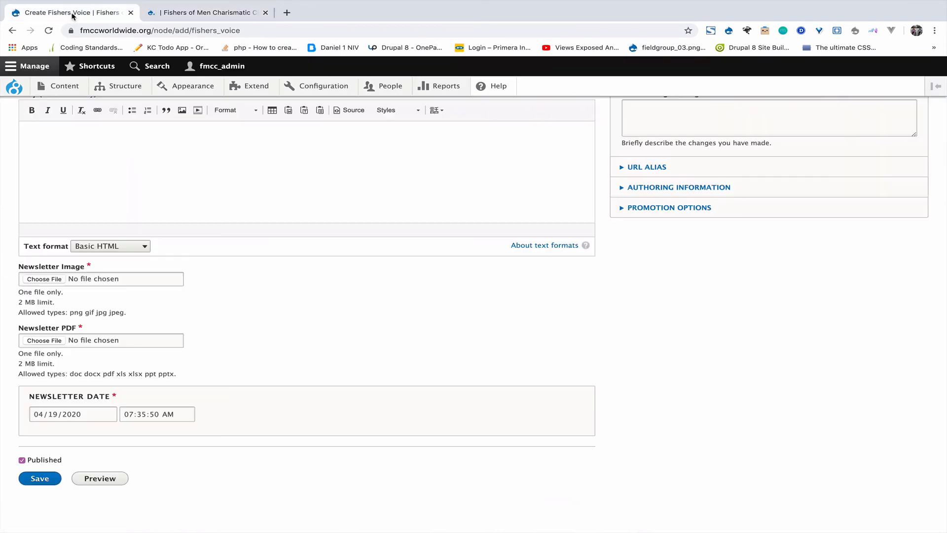
pyautogui.scroll(3, 40, 217)
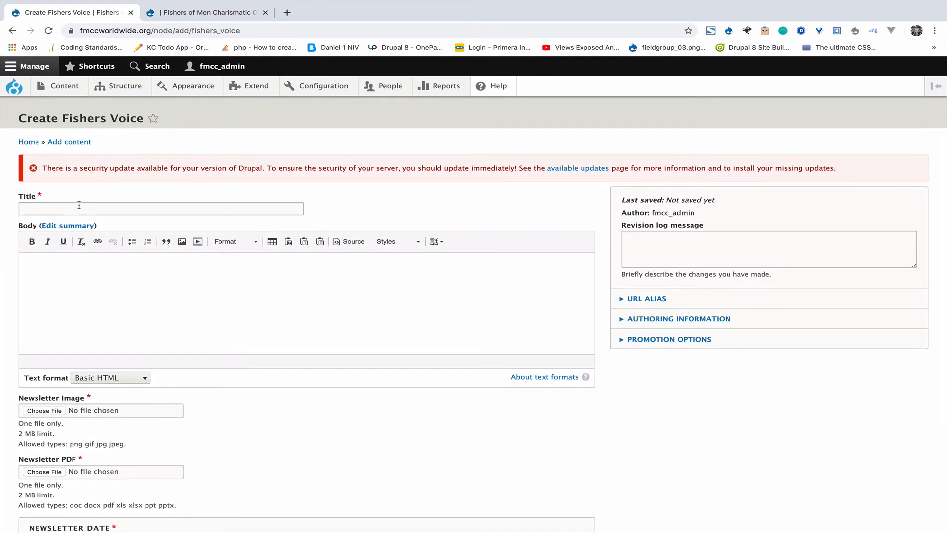
pyautogui.scroll(-2, 2, 313)
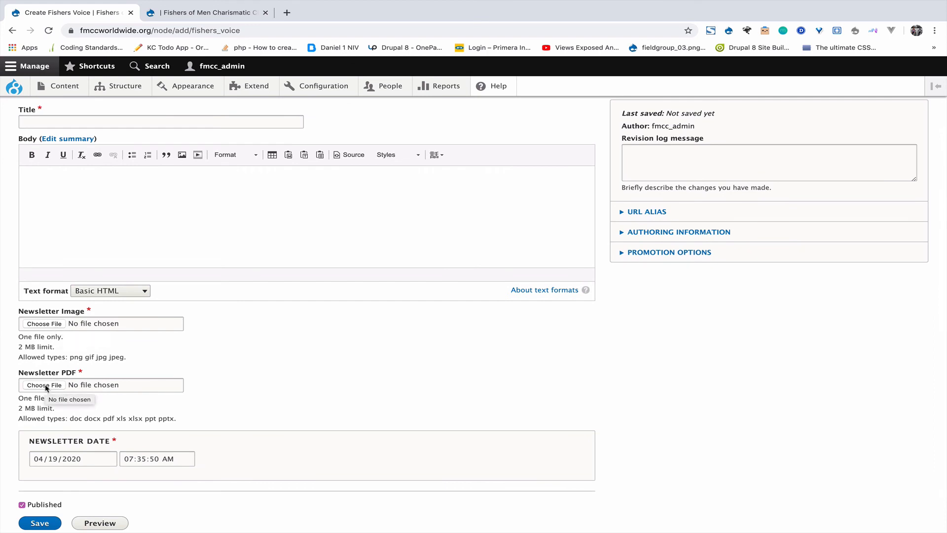
# Step: Review the Newsletter PDF field and try submitting the empty Fishers Voice form
pyautogui.tripleClick(81, 372)
pyautogui.scroll(-2, 56, 447)
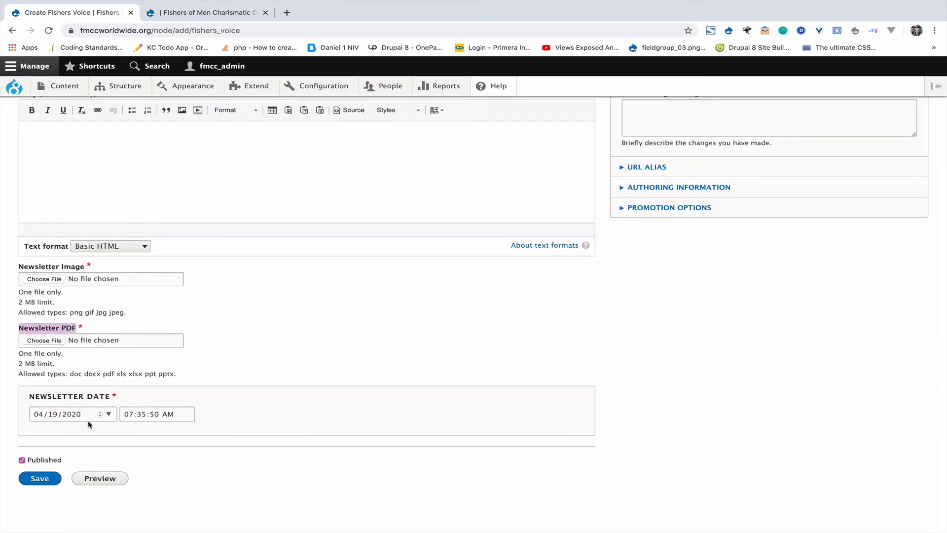
pyautogui.click(43, 478)
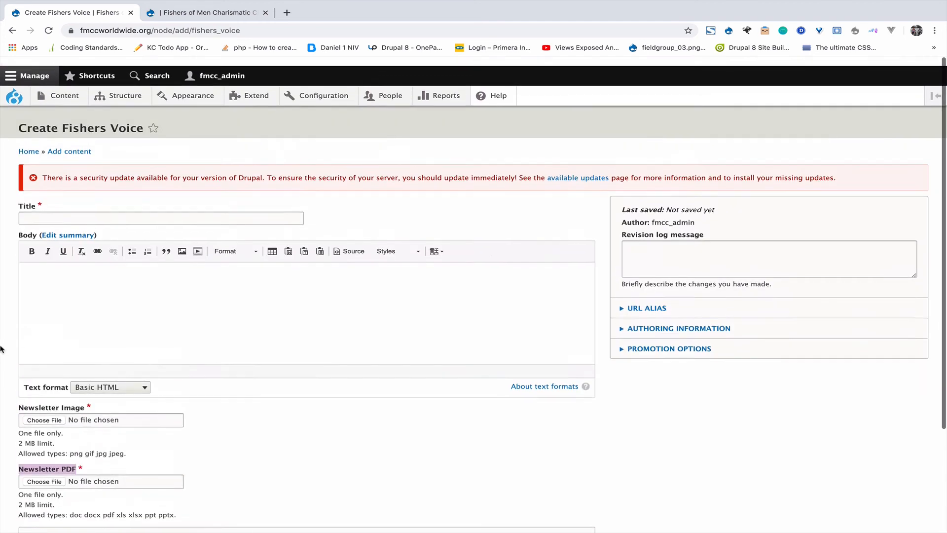
# Step: Open and read the live February 2017 newsletter article from the Fishers Voice listing
pyautogui.click(220, 24)
pyautogui.click(220, 13)
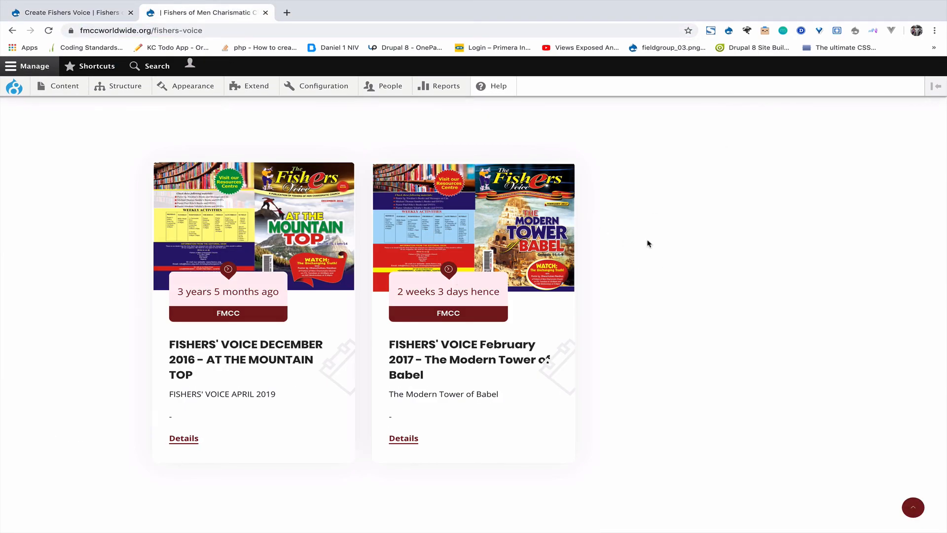
pyautogui.scroll(-1, 646, 243)
pyautogui.scroll(5, 647, 243)
pyautogui.scroll(-6, 366, 271)
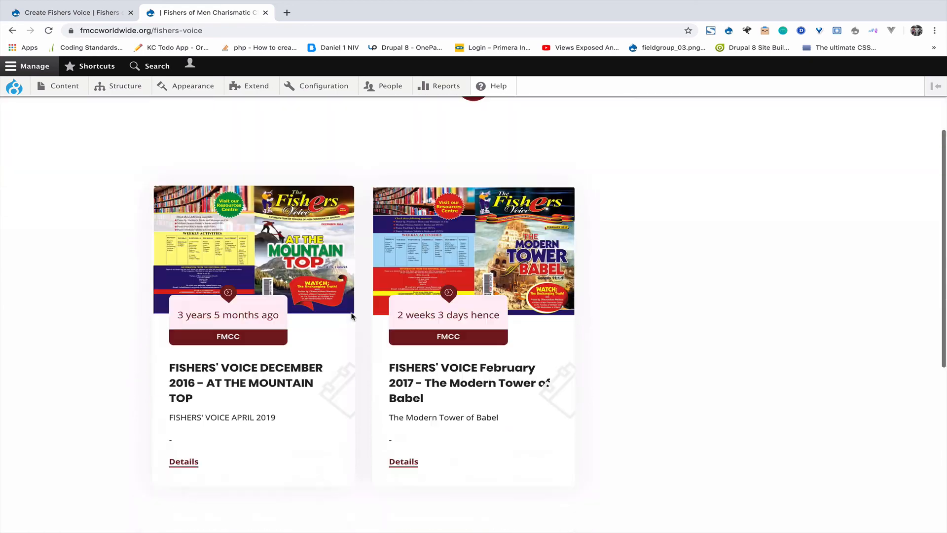
pyautogui.click(446, 287)
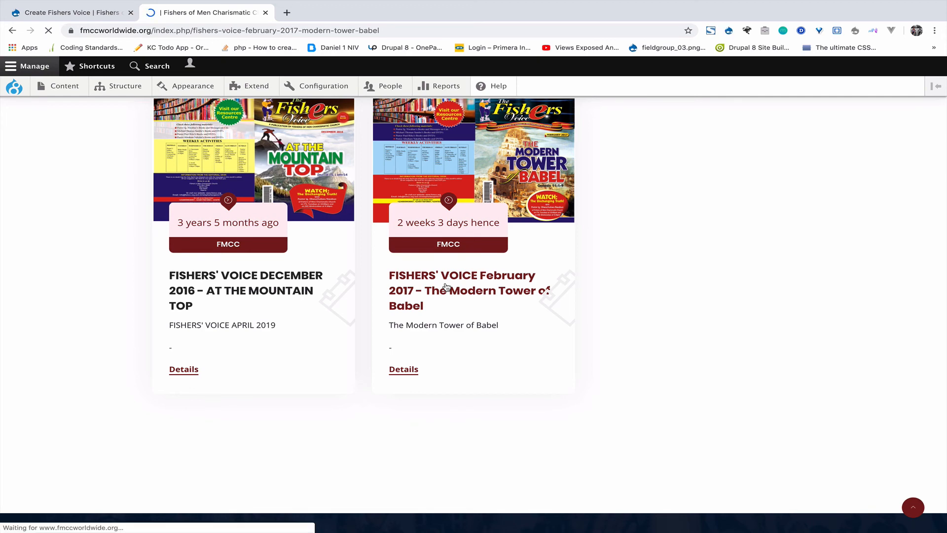
pyautogui.scroll(-8, 447, 287)
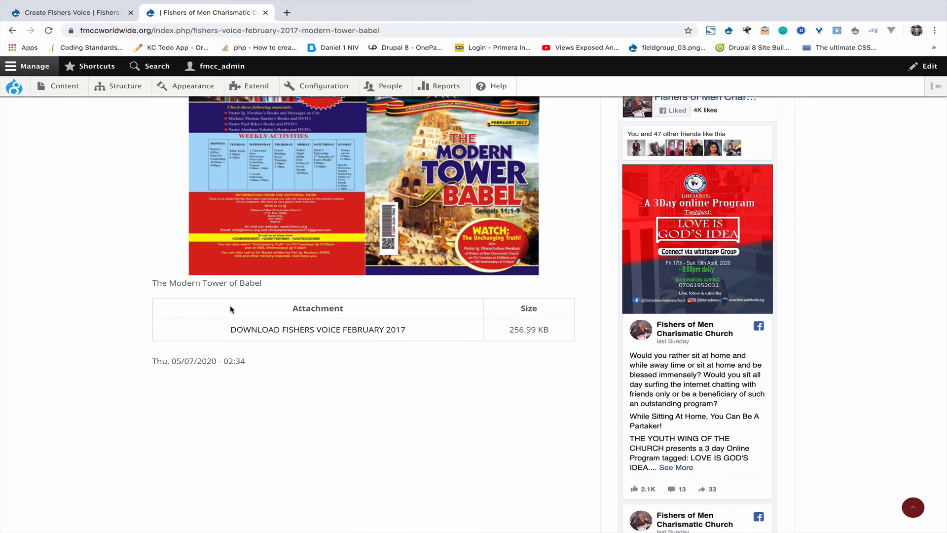
pyautogui.scroll(10, 230, 309)
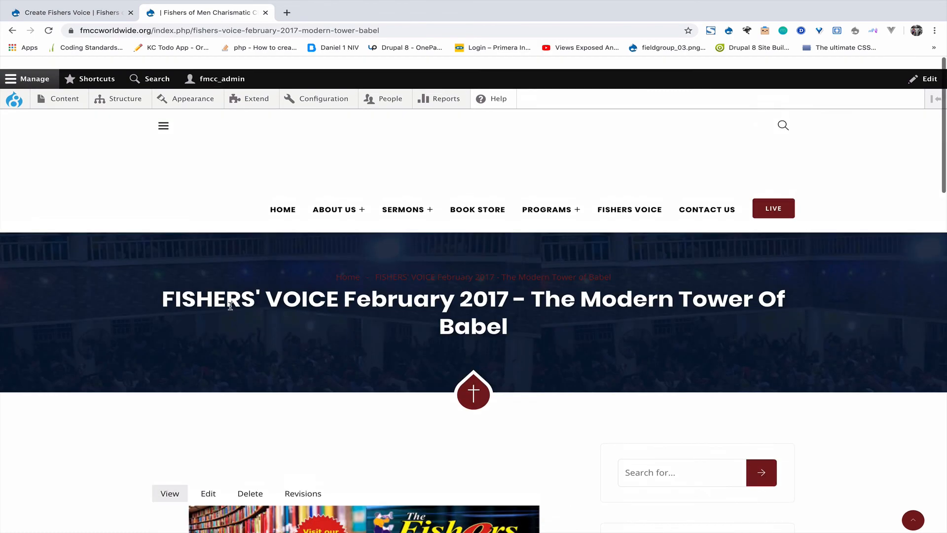
pyautogui.scroll(-7, 230, 305)
# Step: Return to the Create Fishers Voice form and bring up the Content > Add content list
pyautogui.click(81, 12)
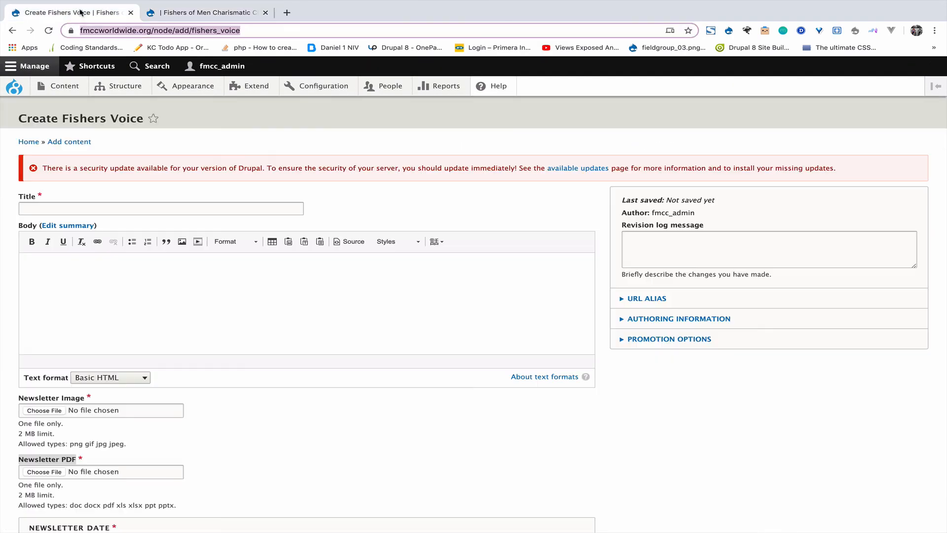
pyautogui.scroll(-5, 148, 345)
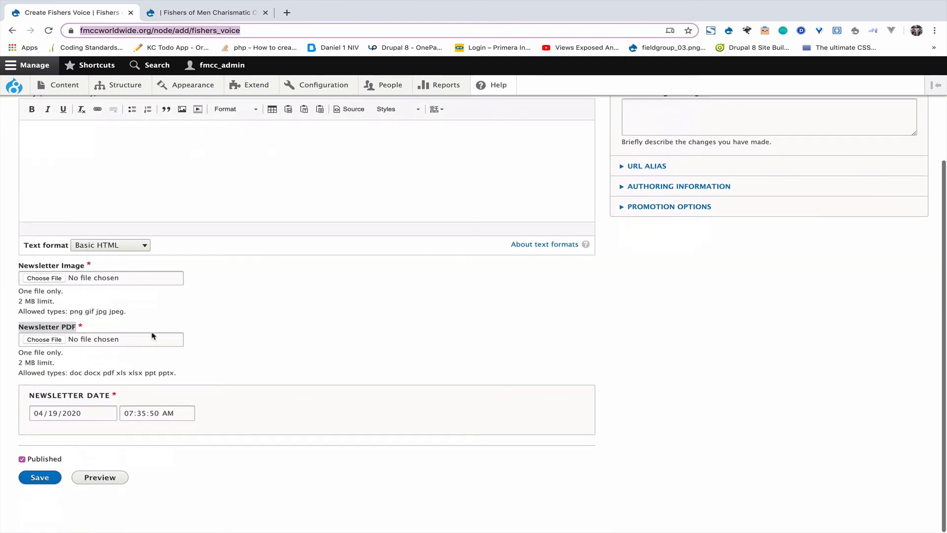
pyautogui.moveTo(170, 96)
pyautogui.scroll(5, 170, 148)
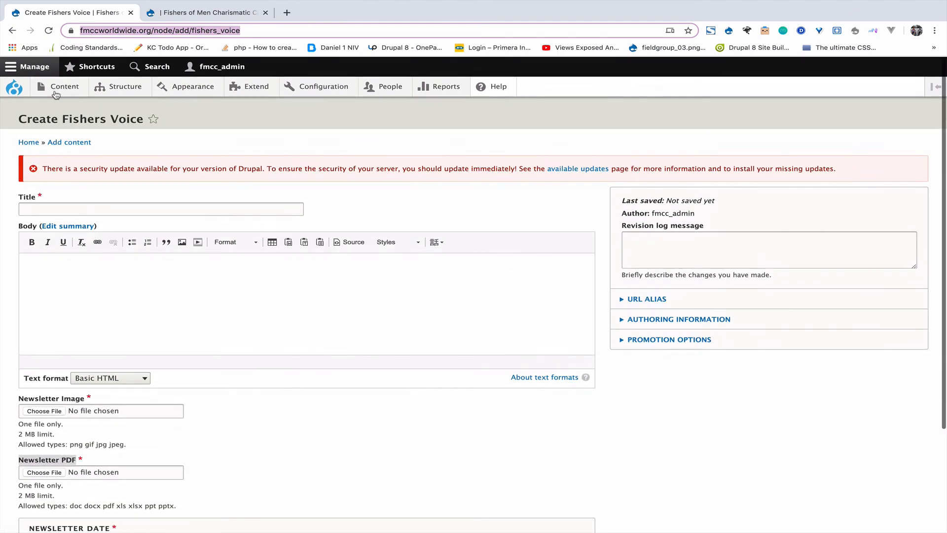
pyautogui.moveTo(59, 87)
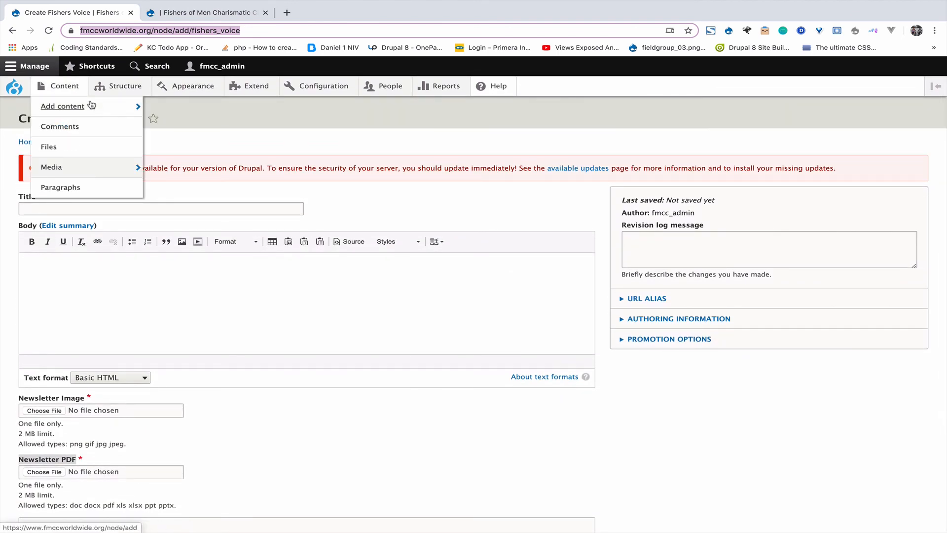
pyautogui.moveTo(80, 108)
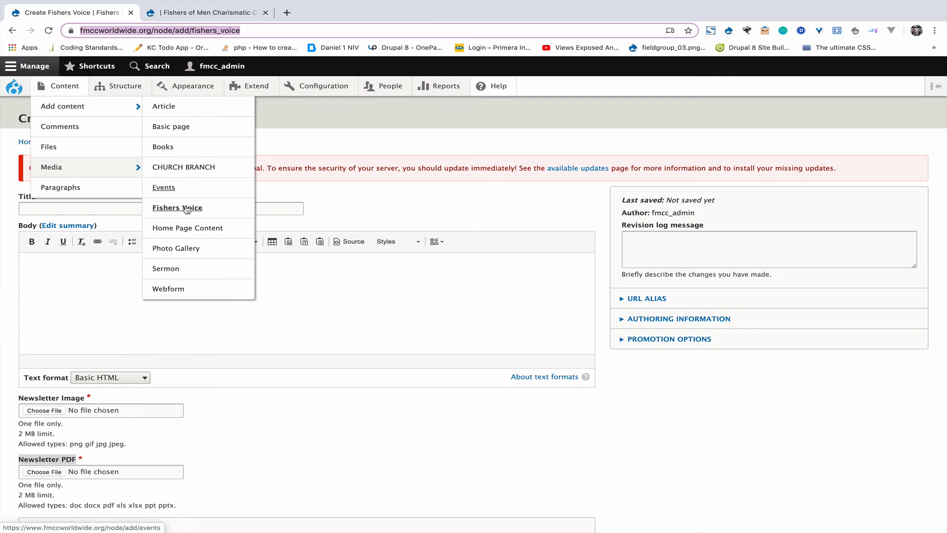
# Step: Open the Create Photo Gallery form and look over its Photos upload and Tags fields
pyautogui.click(192, 250)
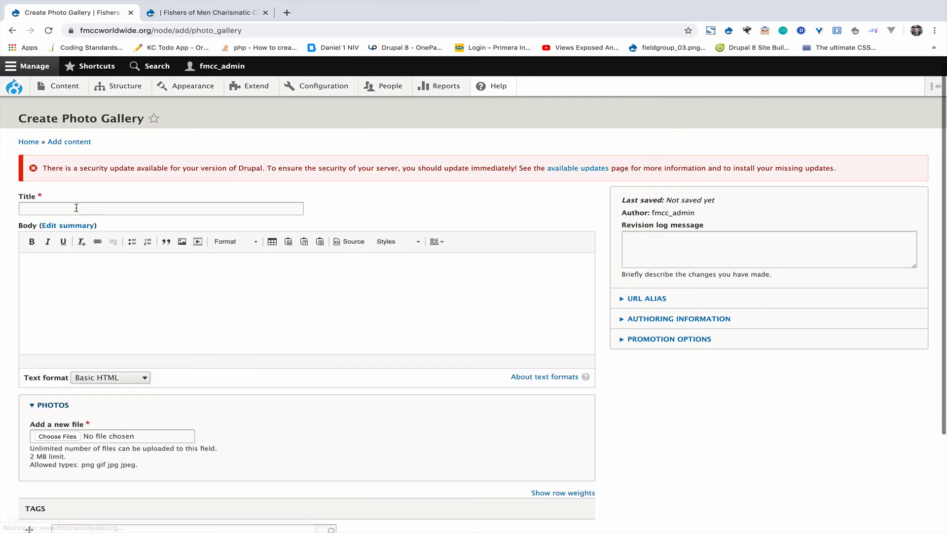
pyautogui.scroll(-3, 53, 339)
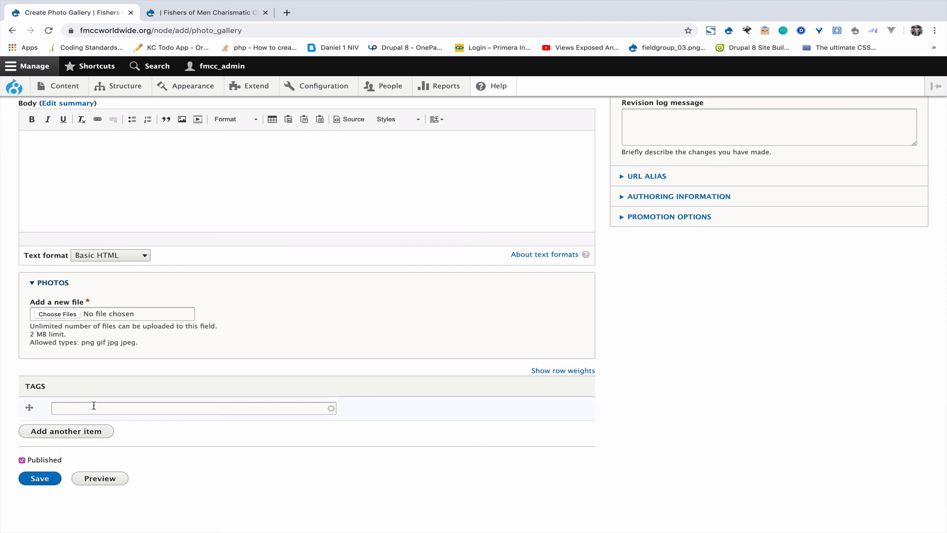
pyautogui.scroll(1, 90, 362)
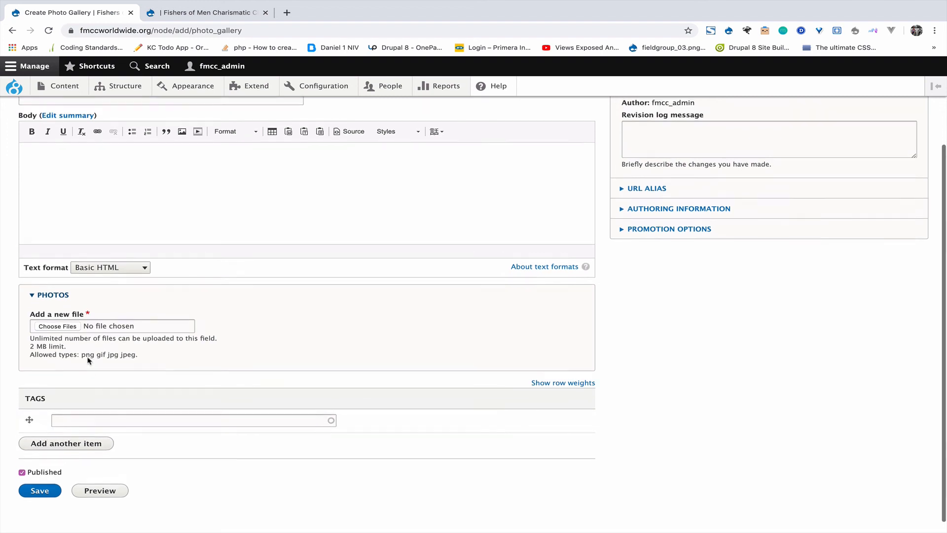
pyautogui.scroll(4, 23, 289)
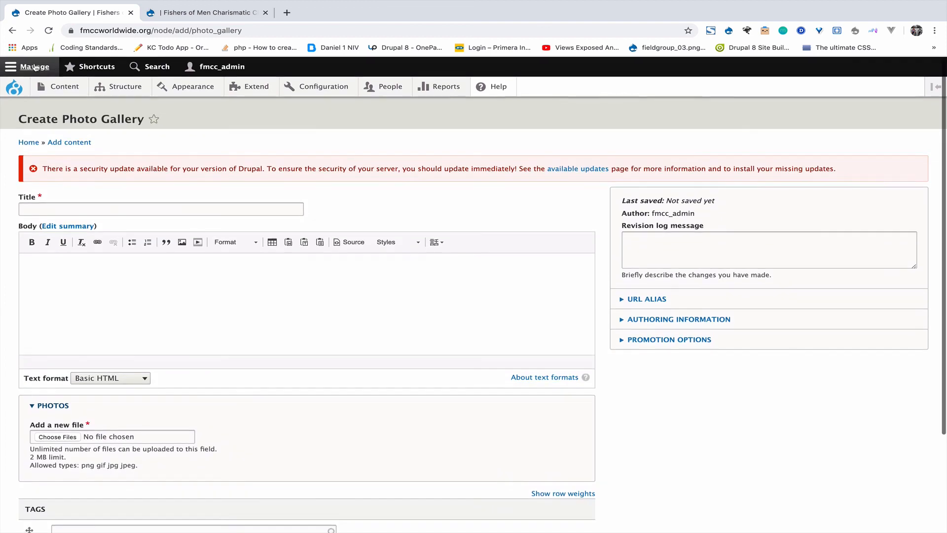
pyautogui.moveTo(79, 107)
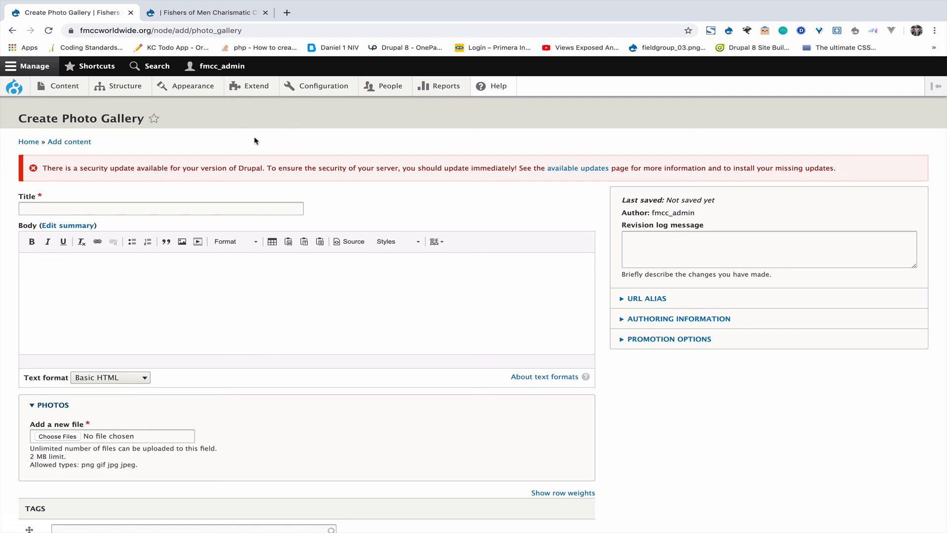
# Step: Visit the live site's home page, then return to review the Photo Gallery form
pyautogui.click(216, 5)
pyautogui.scroll(6, 229, 203)
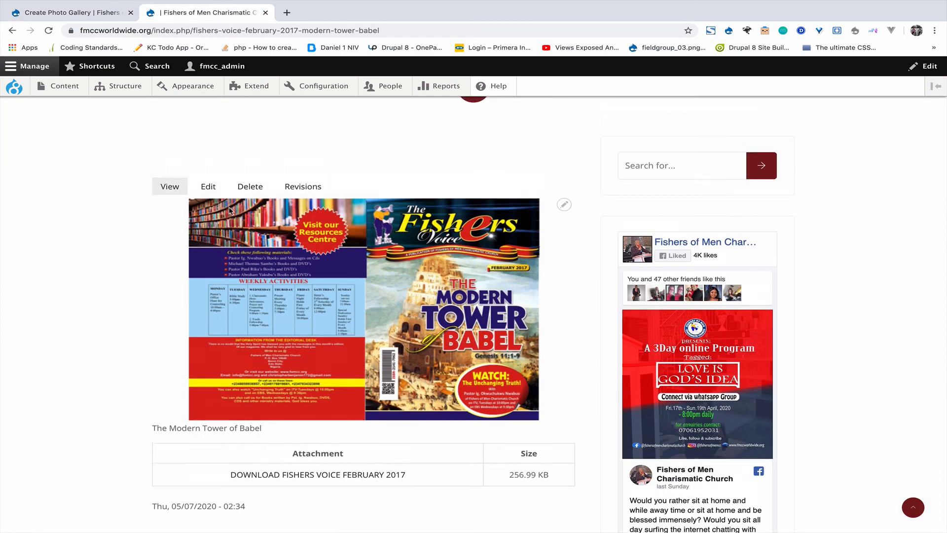
pyautogui.click(294, 196)
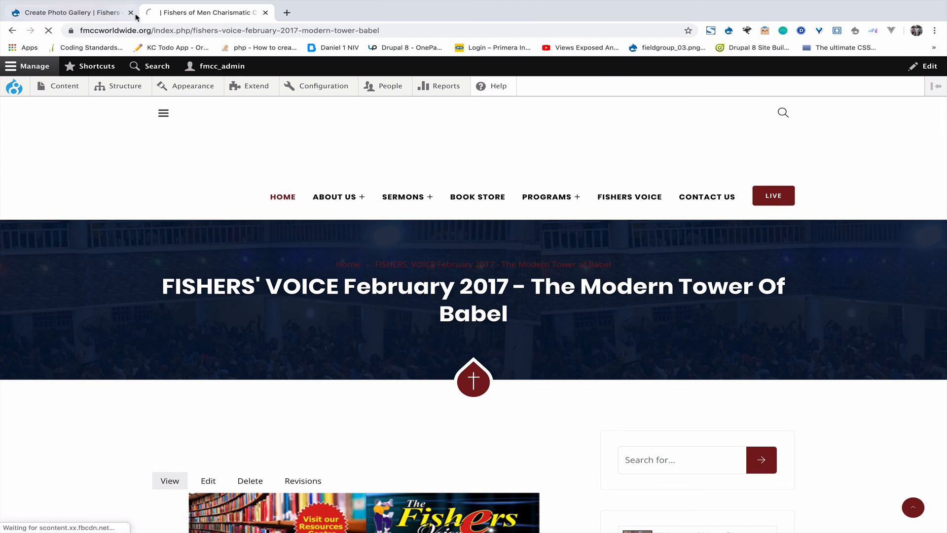
pyautogui.click(106, 13)
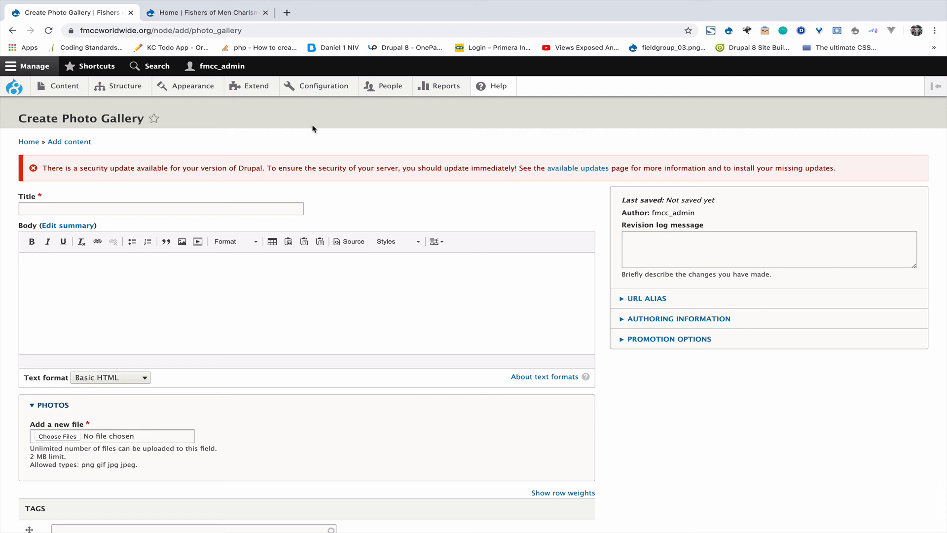
pyautogui.scroll(-2, 312, 129)
pyautogui.scroll(-3, 344, 176)
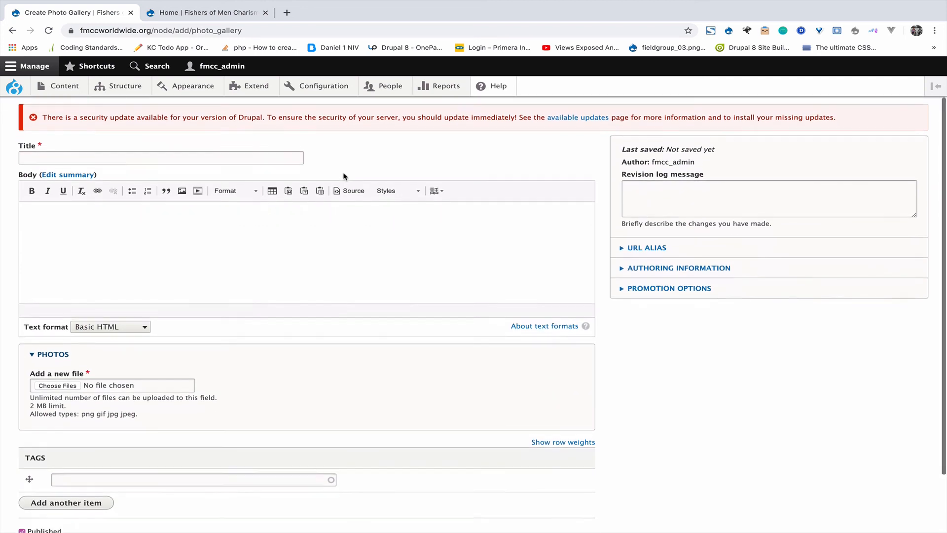
pyautogui.scroll(1, 343, 171)
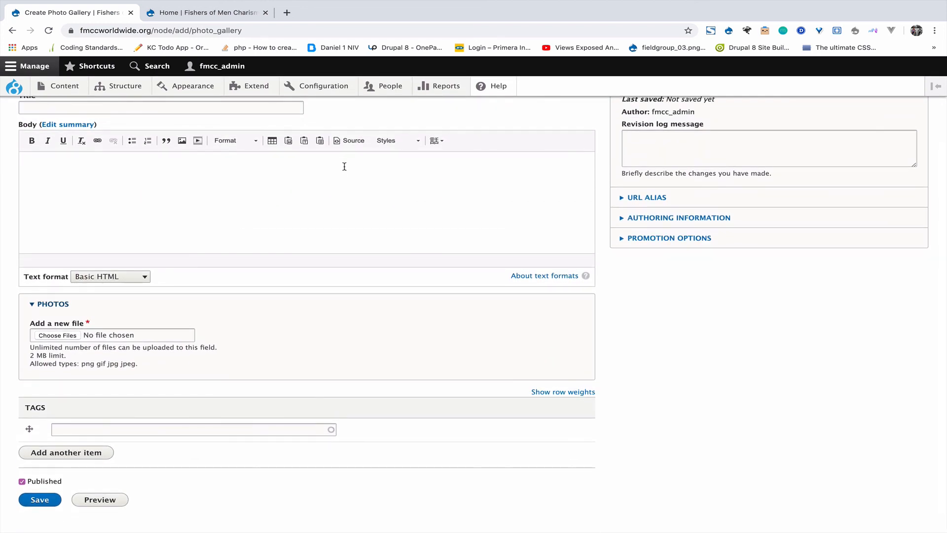
pyautogui.moveTo(663, 3)
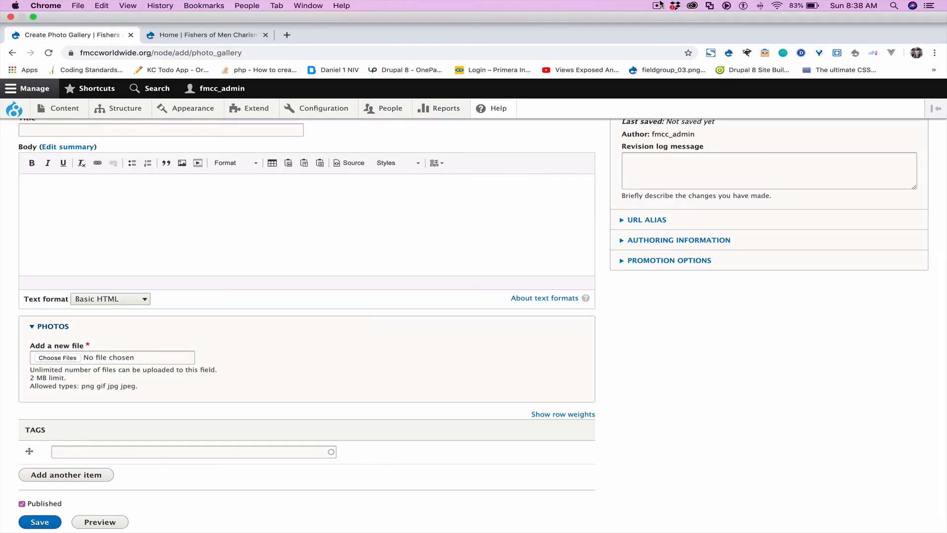